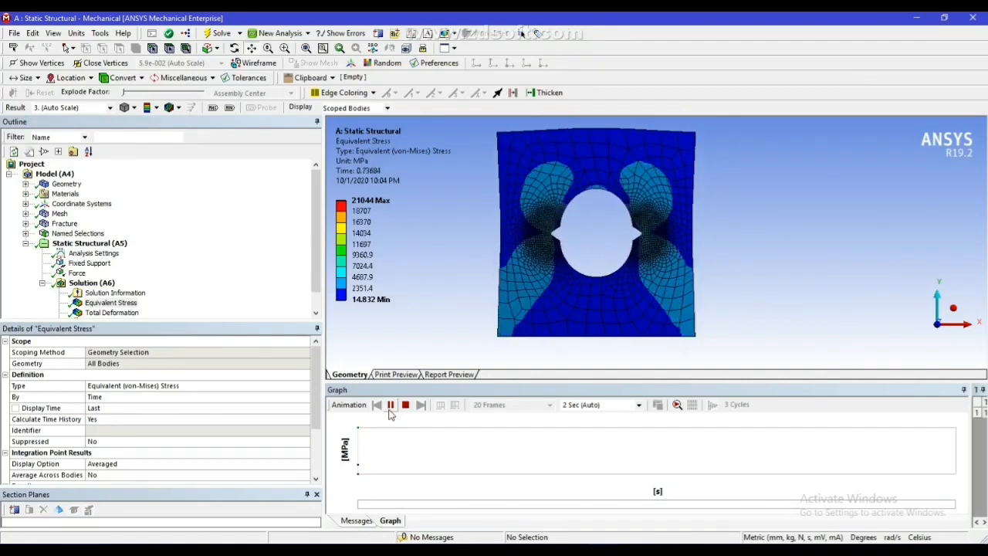
Examine the surface body in the geometry and the material assigned in the model
{"action": "left_click", "coordinate": [25, 184]}
{"action": "left_click", "coordinate": [74, 195]}
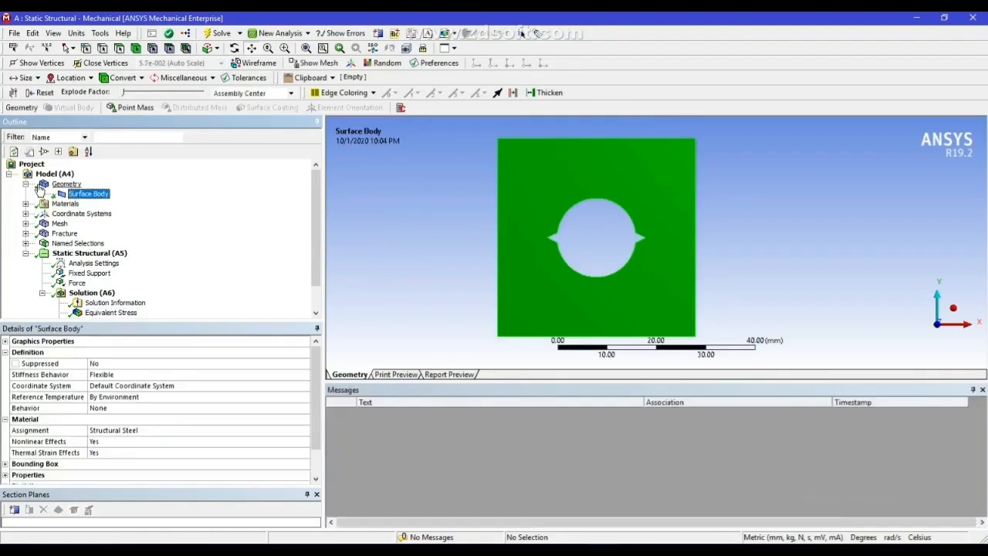
{"action": "left_click", "coordinate": [26, 183]}
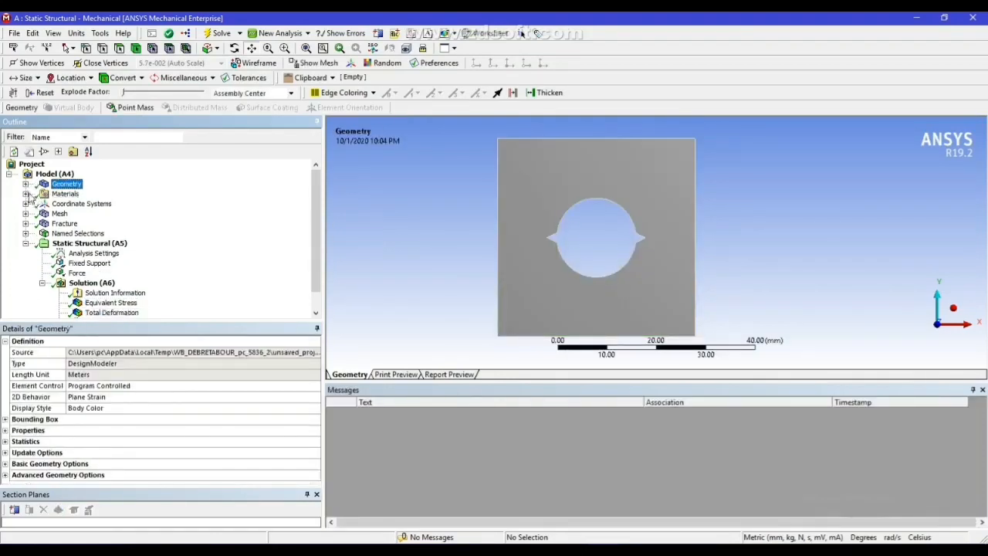
{"action": "left_click", "coordinate": [26, 194]}
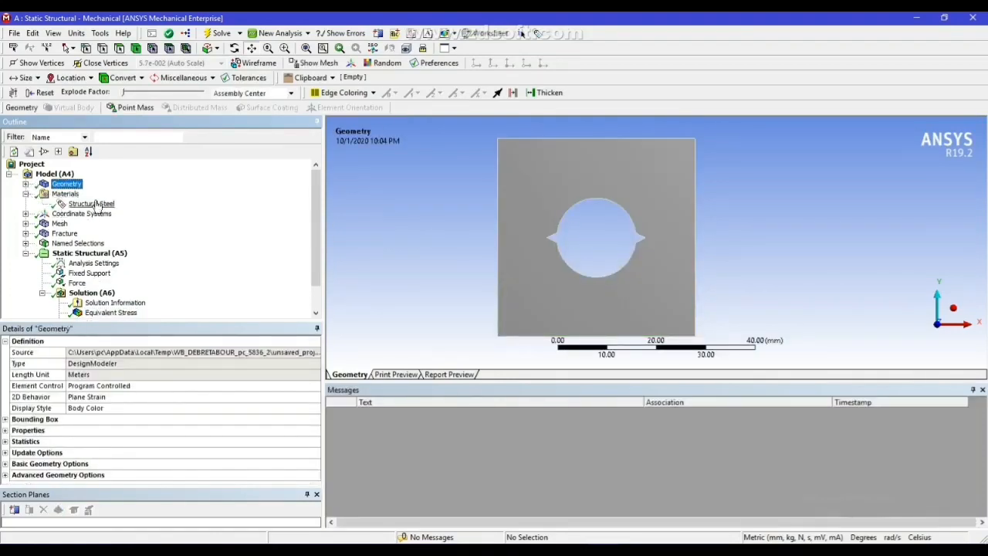
{"action": "left_click", "coordinate": [25, 194]}
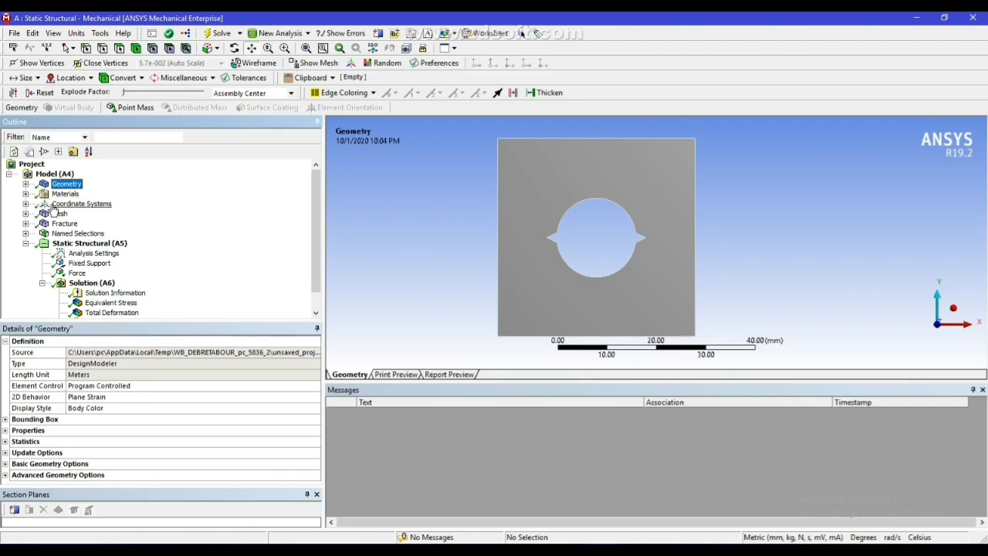
Examine the two local coordinate systems located at the crack tips of the plate
{"action": "left_click", "coordinate": [26, 204]}
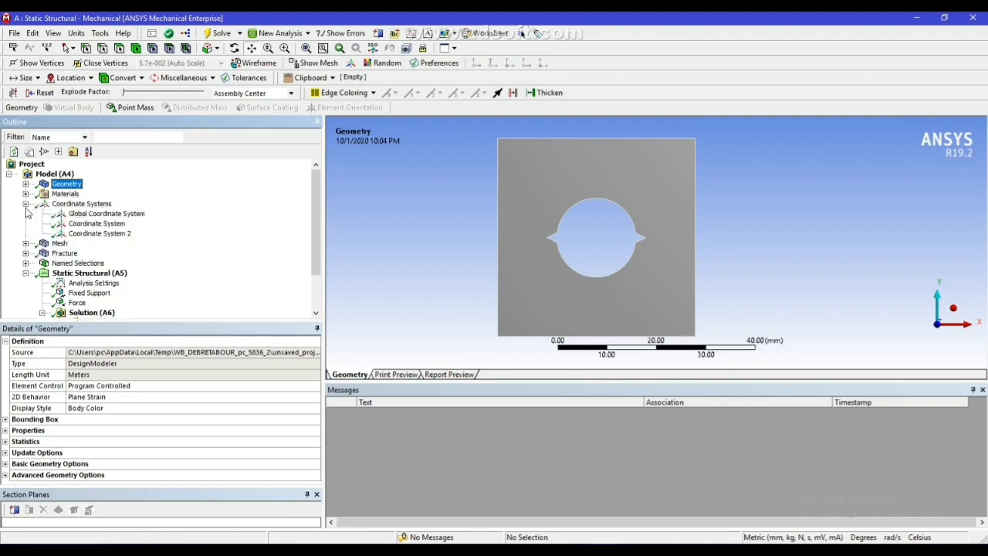
{"action": "left_click", "coordinate": [98, 224]}
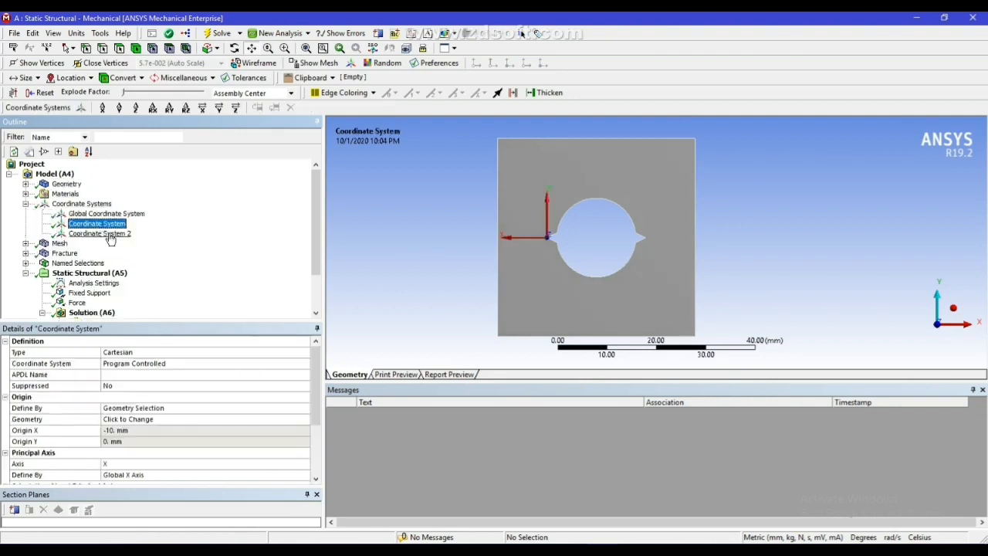
{"action": "left_click", "coordinate": [101, 233]}
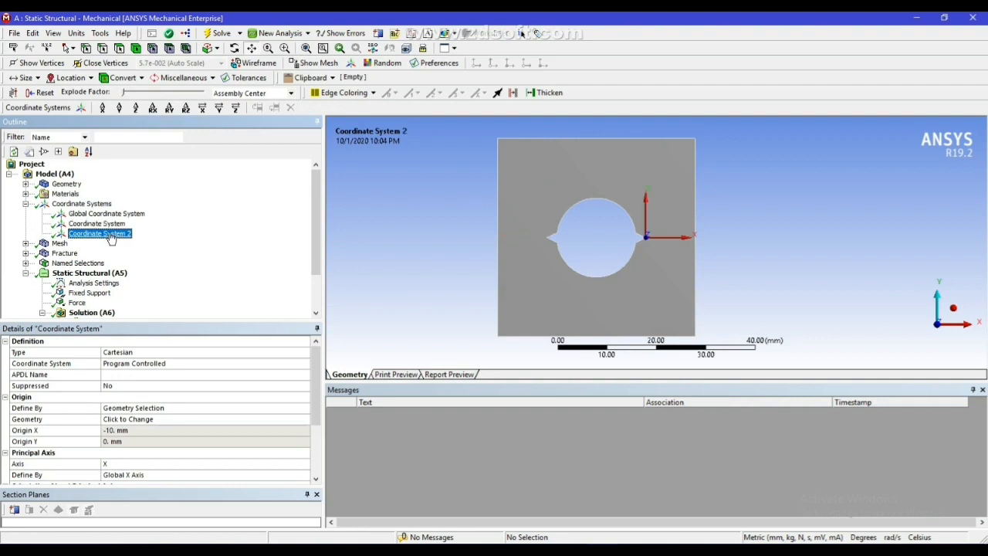
{"action": "double_click", "coordinate": [42, 206]}
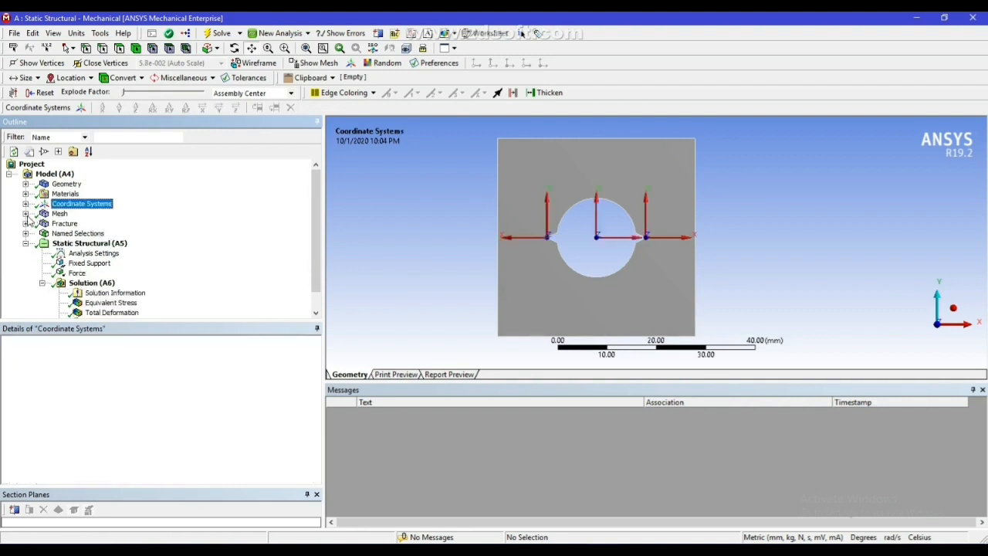
Review the mesh controls: both vertex sizings, the automatic method, and the overall plate mesh
{"action": "left_click", "coordinate": [26, 213]}
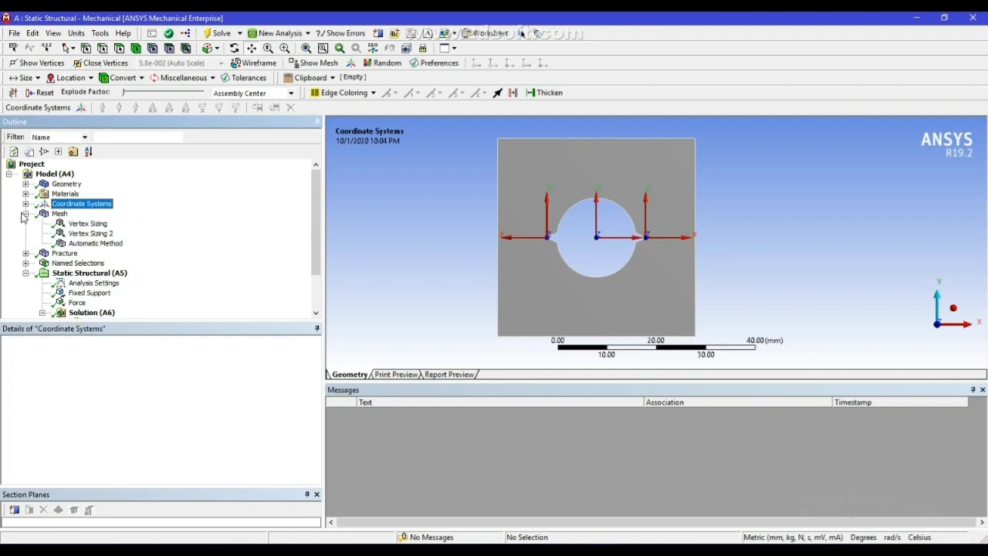
{"action": "left_click", "coordinate": [88, 224]}
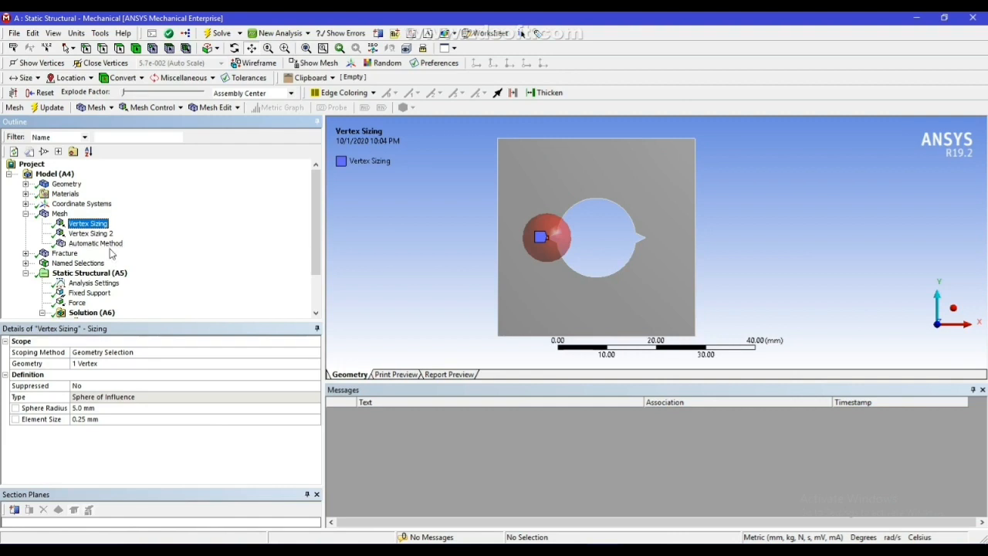
{"action": "left_click", "coordinate": [83, 233]}
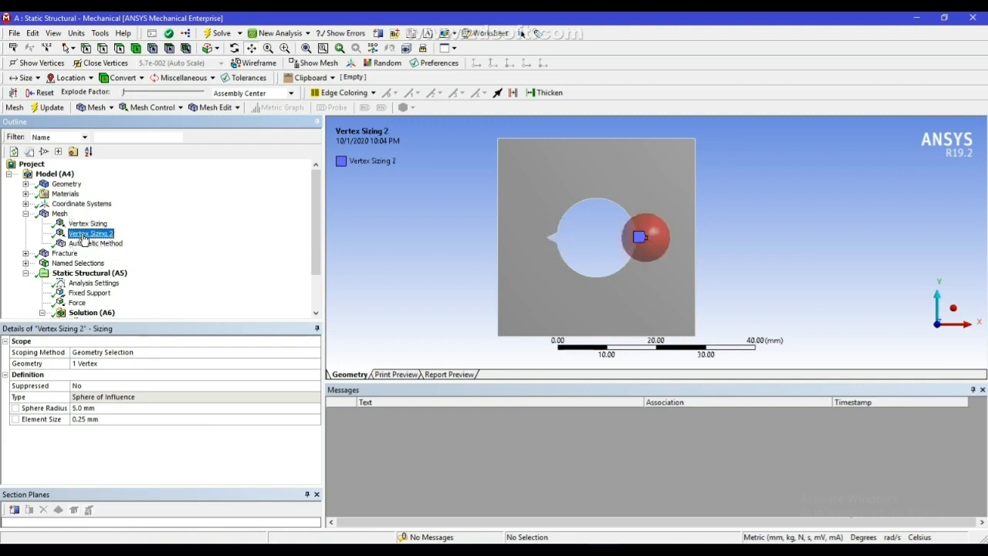
{"action": "left_click", "coordinate": [92, 244]}
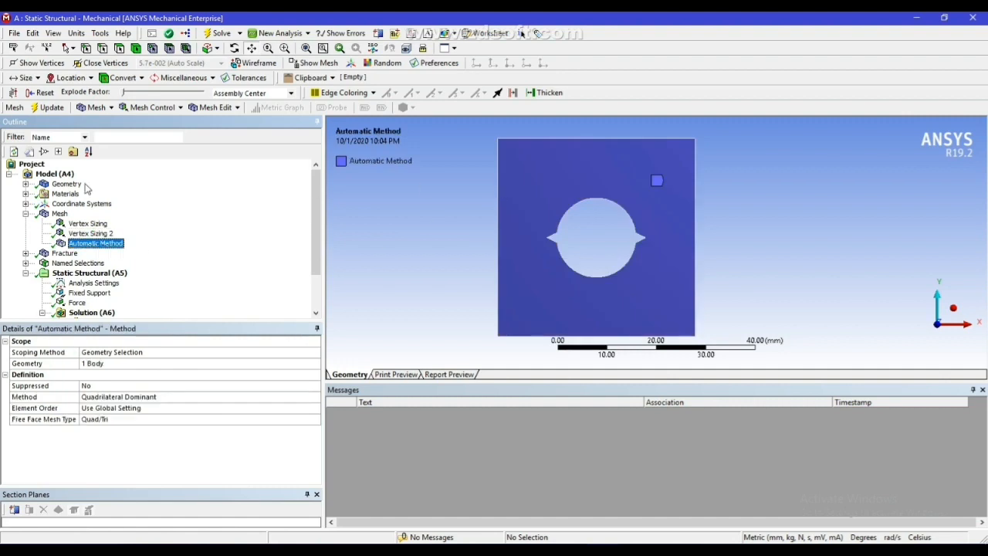
{"action": "left_click", "coordinate": [26, 213]}
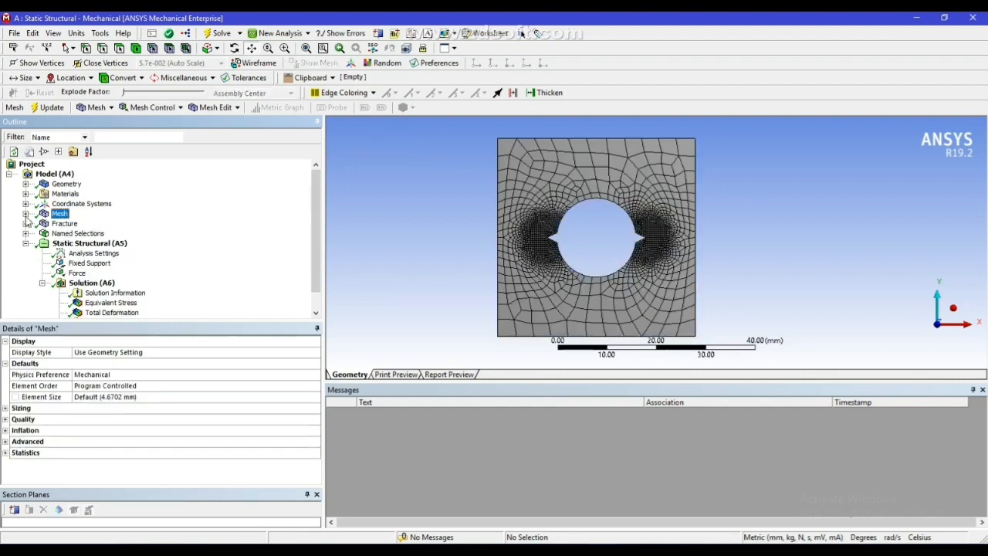
Review the pre-meshed crack definition under Fracture and the list of named selections
{"action": "left_click", "coordinate": [25, 223]}
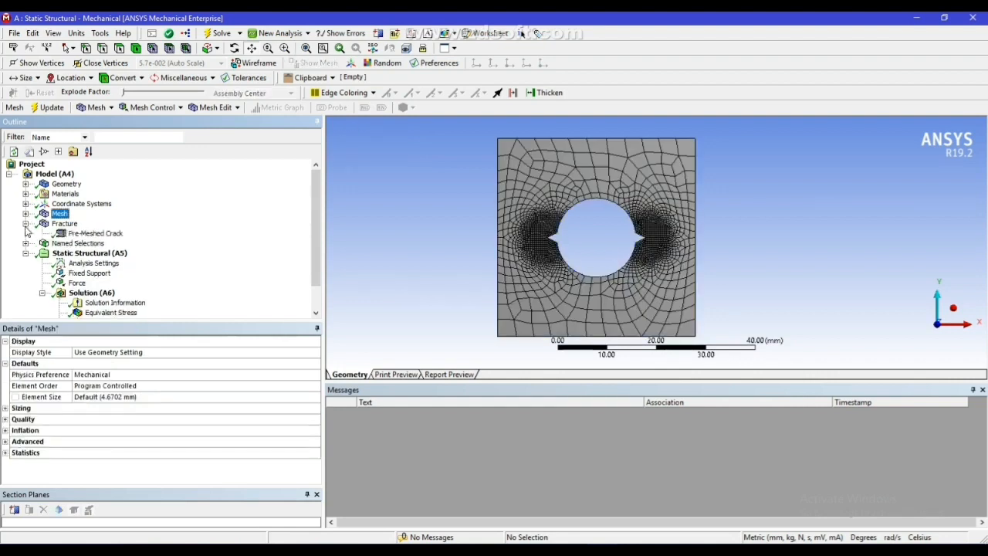
{"action": "left_click", "coordinate": [109, 234]}
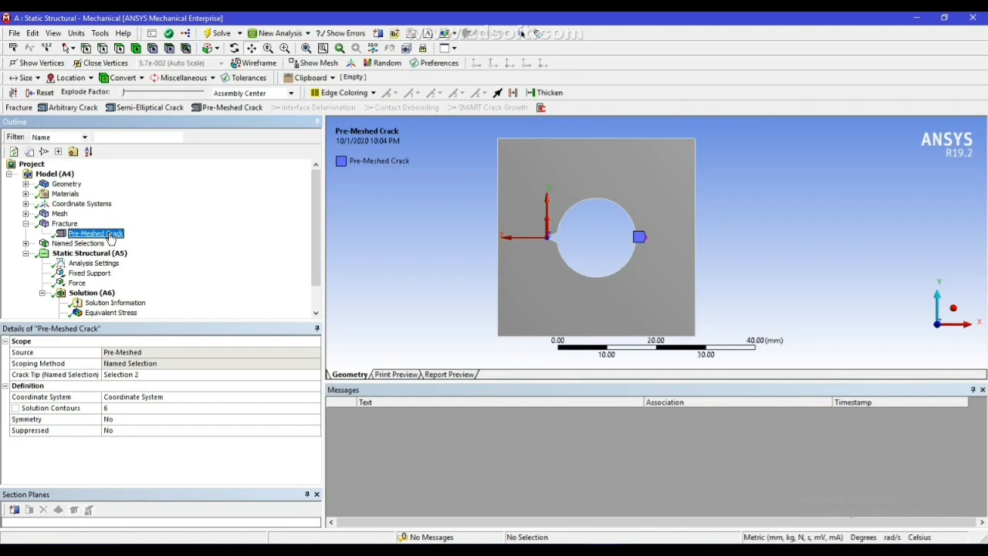
{"action": "left_click", "coordinate": [25, 223]}
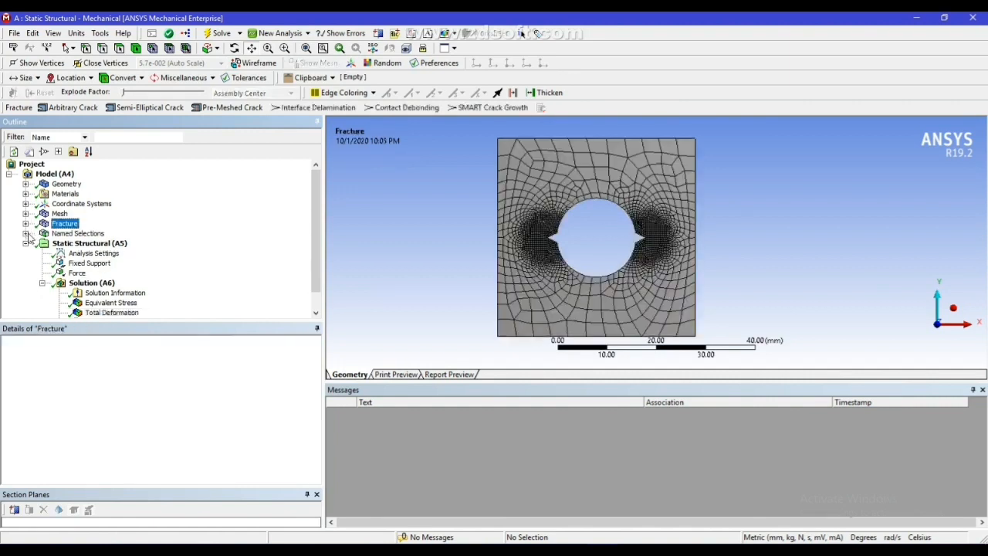
{"action": "left_click", "coordinate": [25, 234]}
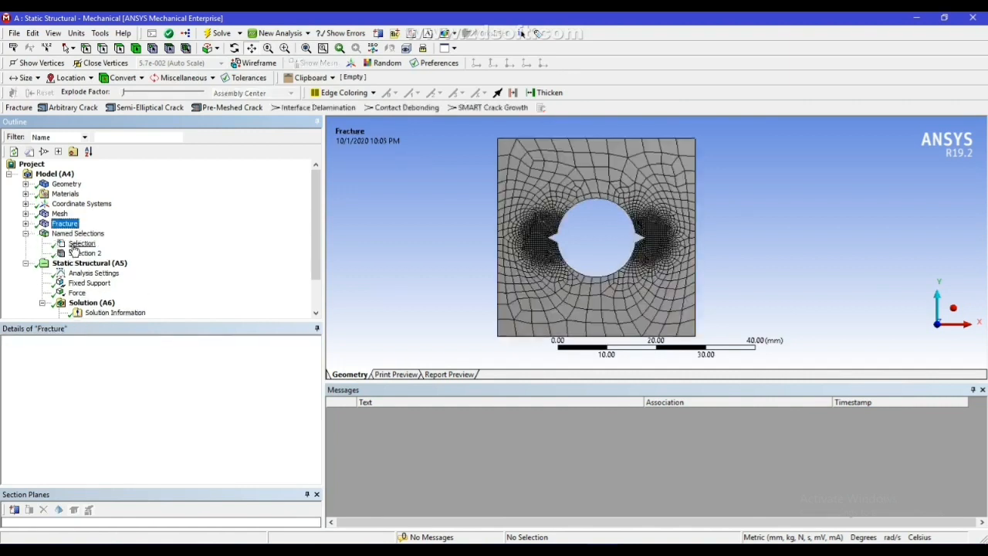
{"action": "left_click", "coordinate": [25, 233]}
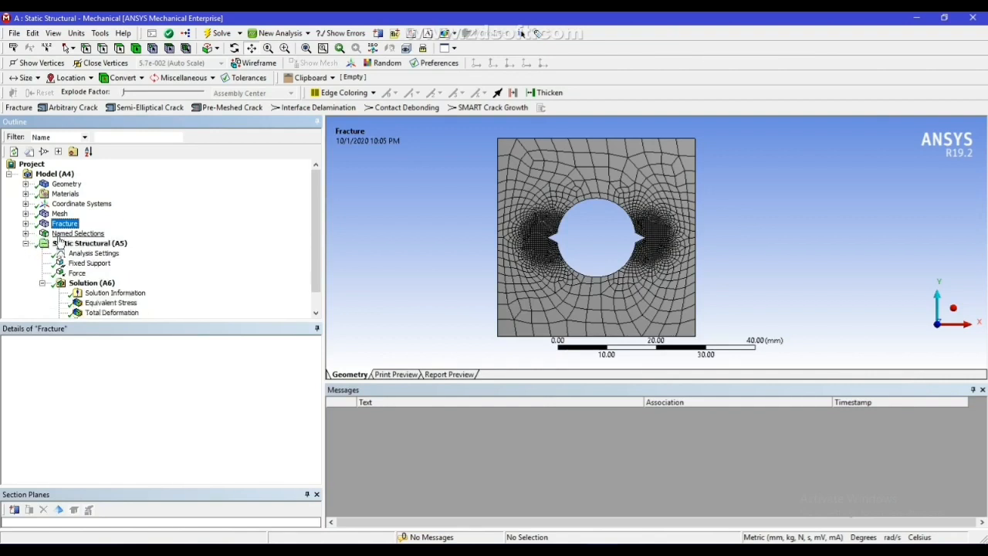
Review the fixed support, the applied force, and the equivalent stress, total deformation and SIFS (K1) results
{"action": "left_click", "coordinate": [91, 264]}
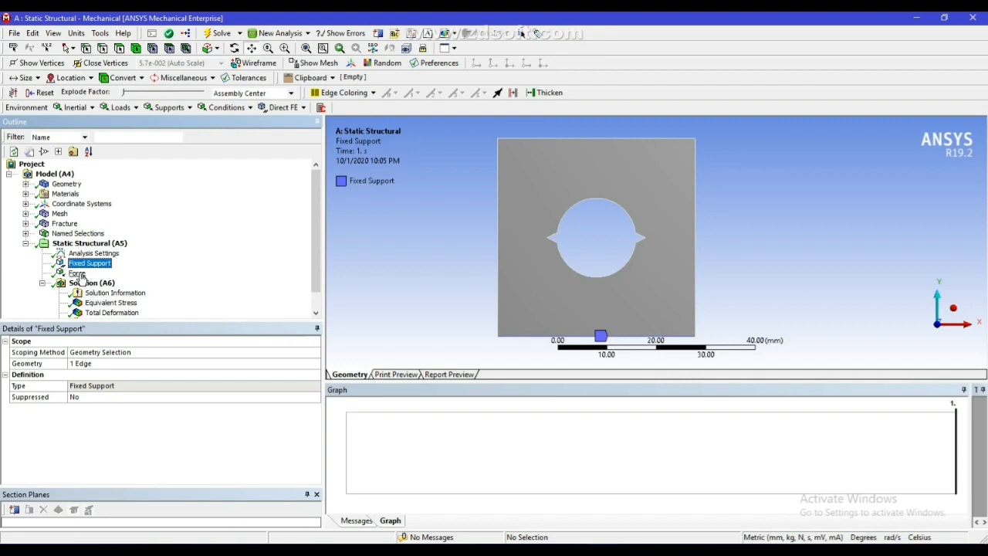
{"action": "left_click", "coordinate": [78, 275]}
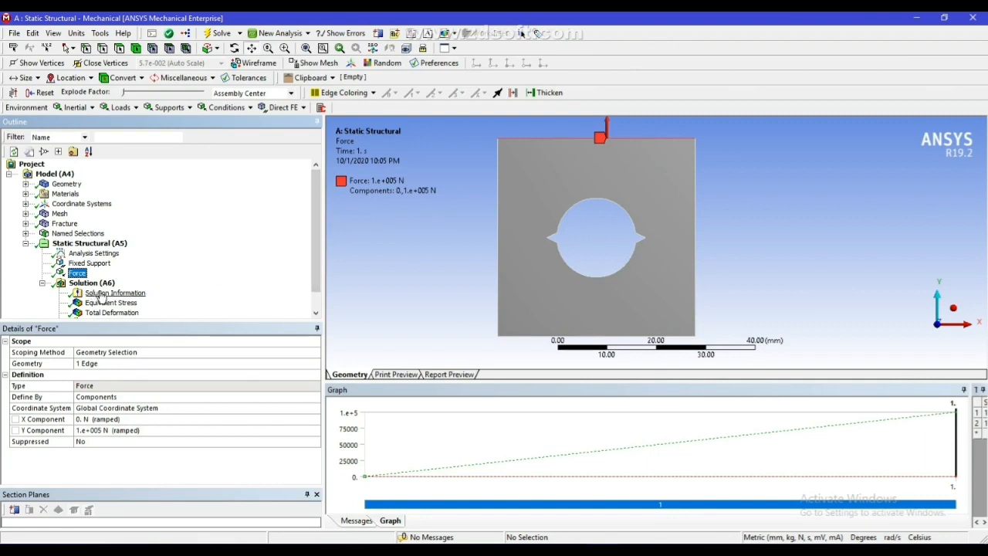
{"action": "scroll", "coordinate": [214, 275], "scroll_direction": "down", "scroll_amount": 1}
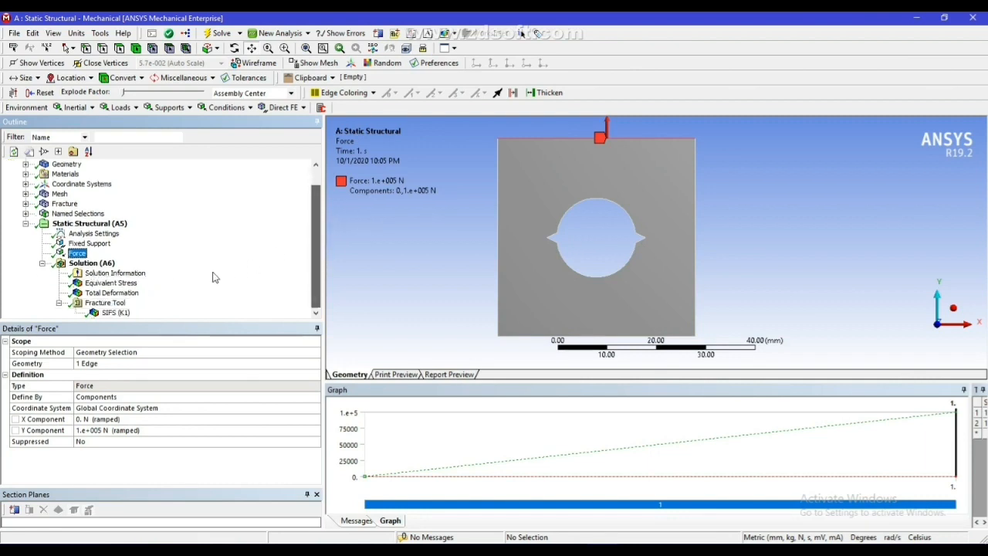
{"action": "left_click", "coordinate": [112, 283]}
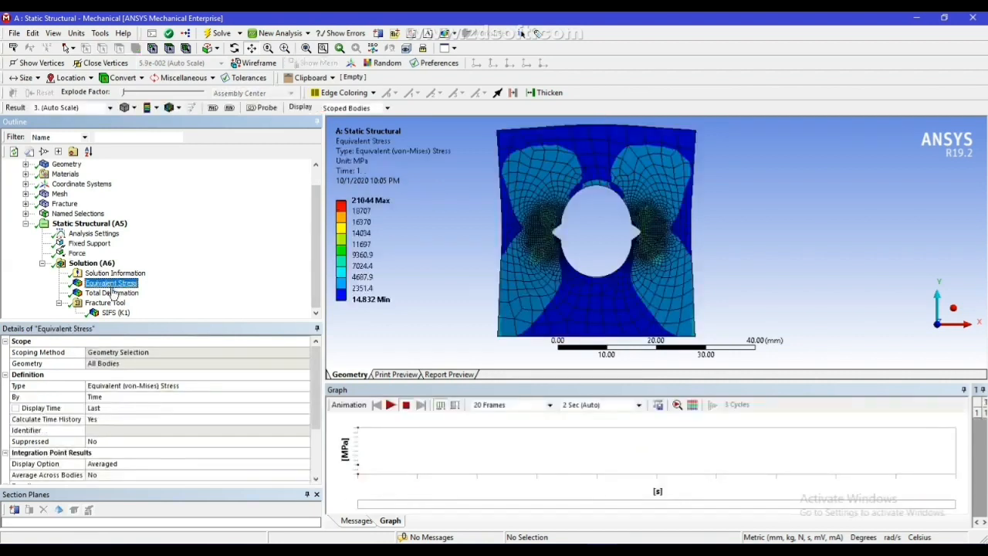
{"action": "left_click", "coordinate": [112, 294]}
{"action": "left_click", "coordinate": [115, 313]}
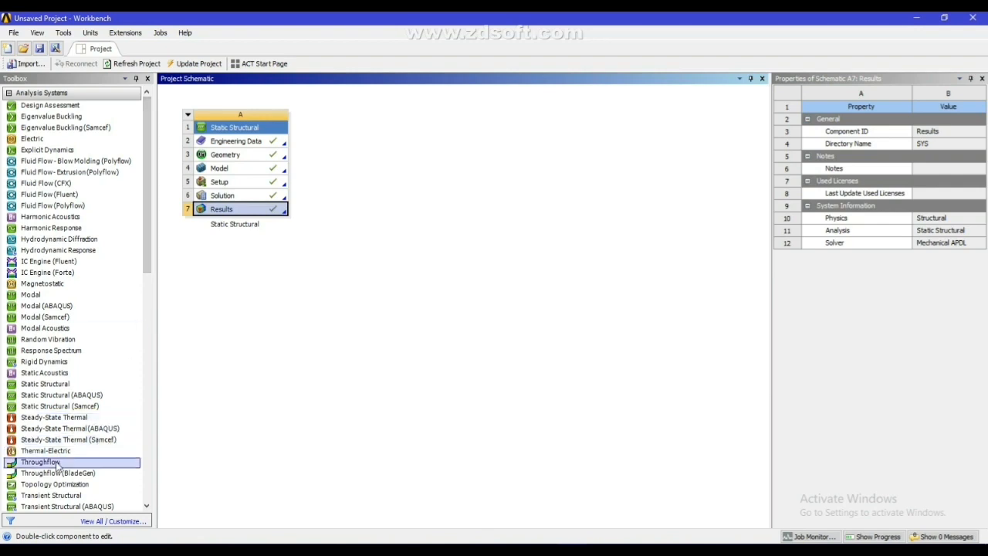
In Workbench, add a standalone Static Structural system and start a new DesignModeler geometry for it
{"action": "left_click_drag", "start_coordinate": [56, 389], "coordinate": [359, 156]}
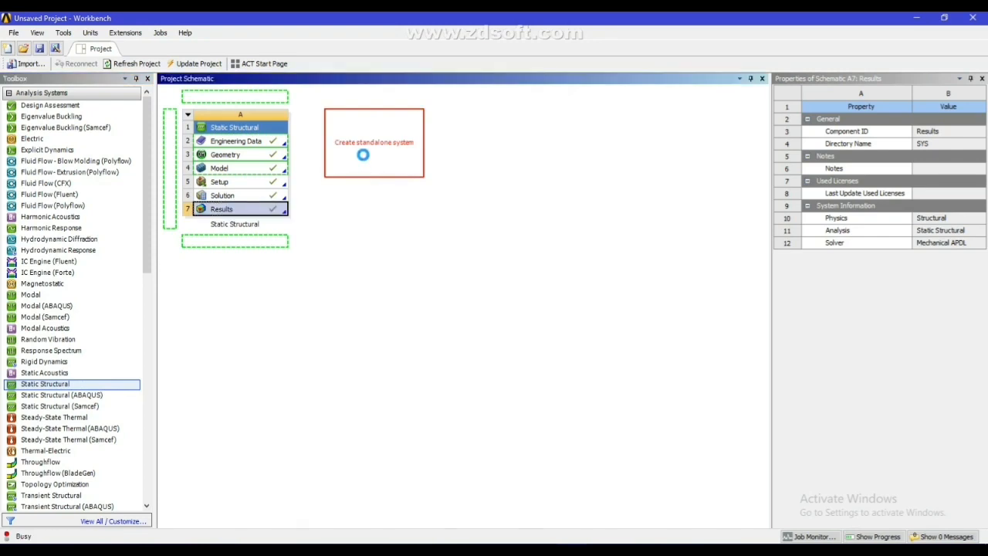
{"action": "left_click_drag", "start_coordinate": [365, 160], "coordinate": [365, 160]}
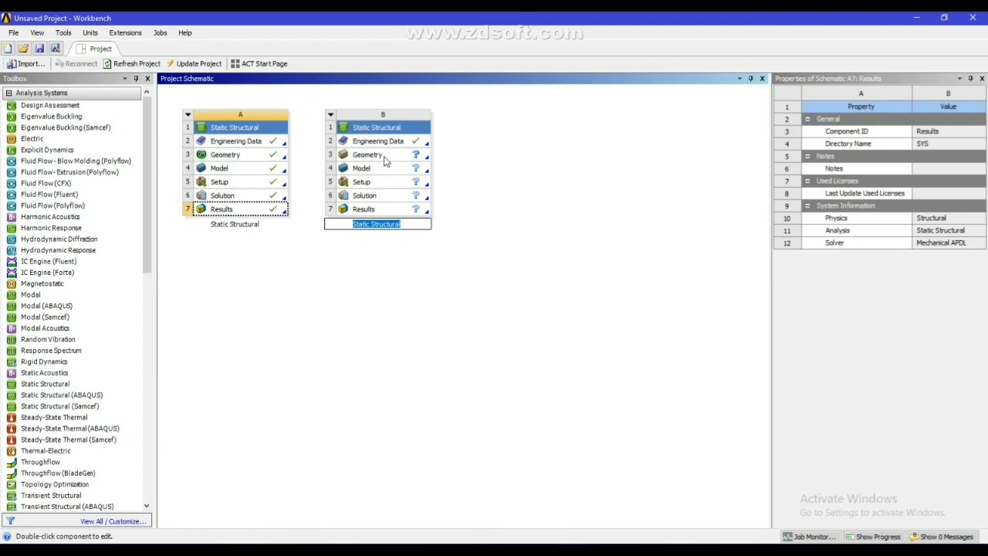
{"action": "key", "text": "Return"}
{"action": "right_click", "coordinate": [387, 159]}
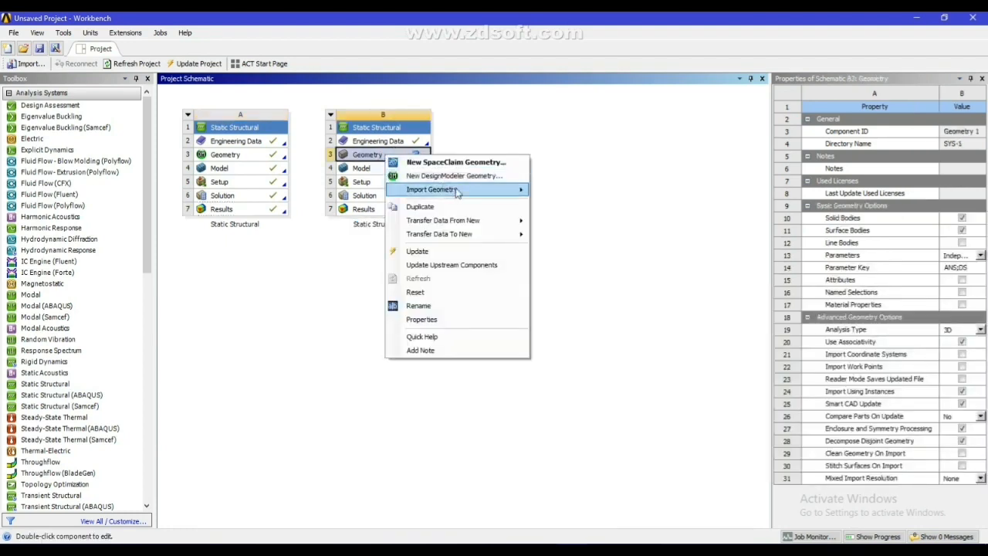
{"action": "left_click", "coordinate": [444, 176]}
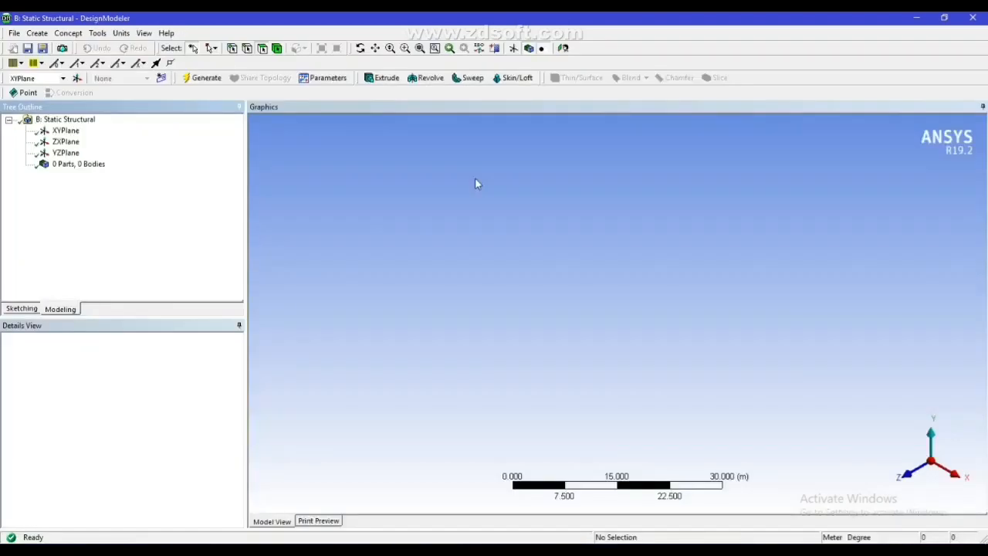
Set the geometry units to millimetres and orient the view to look straight at the XYPlane
{"action": "left_click", "coordinate": [122, 34]}
{"action": "left_click", "coordinate": [143, 73]}
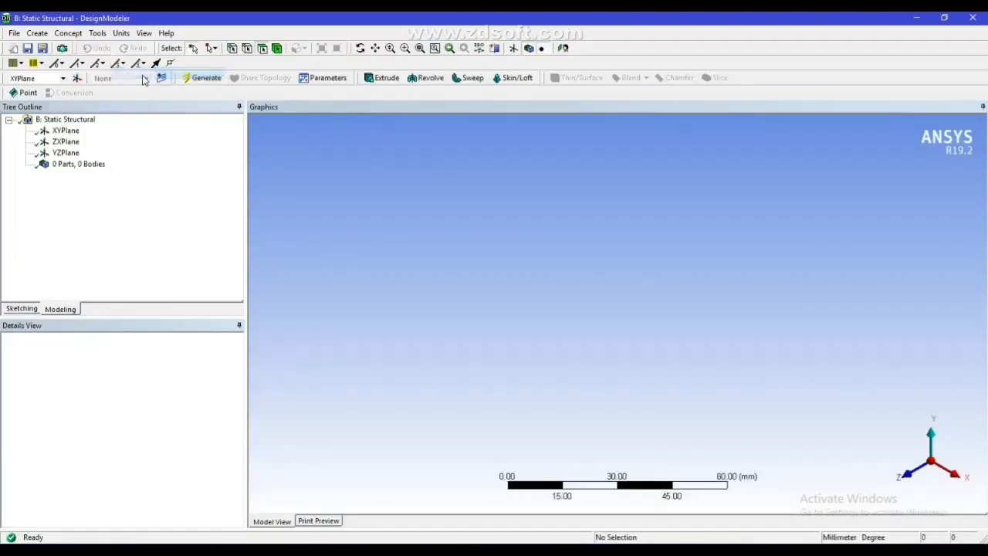
{"action": "left_click", "coordinate": [67, 132]}
{"action": "right_click", "coordinate": [68, 136]}
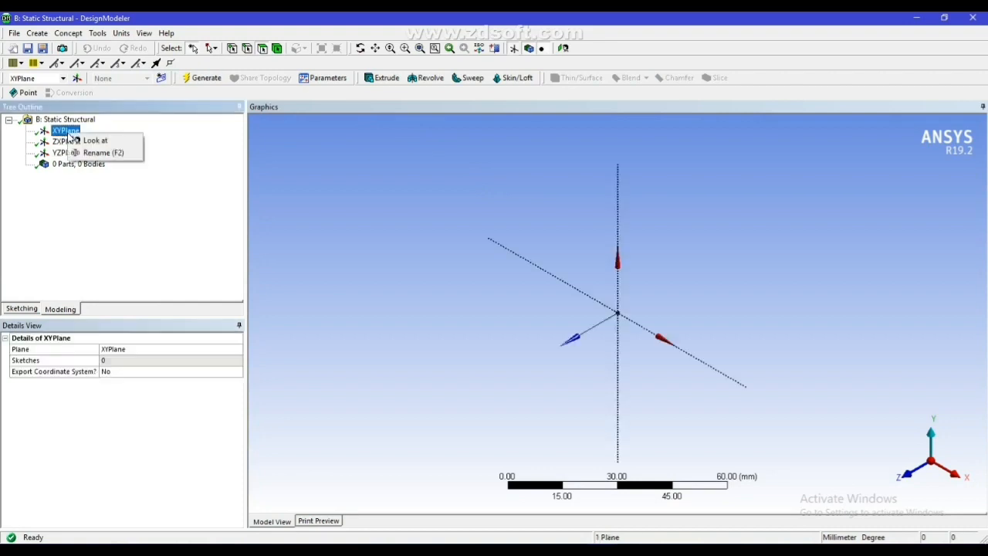
{"action": "left_click", "coordinate": [86, 137]}
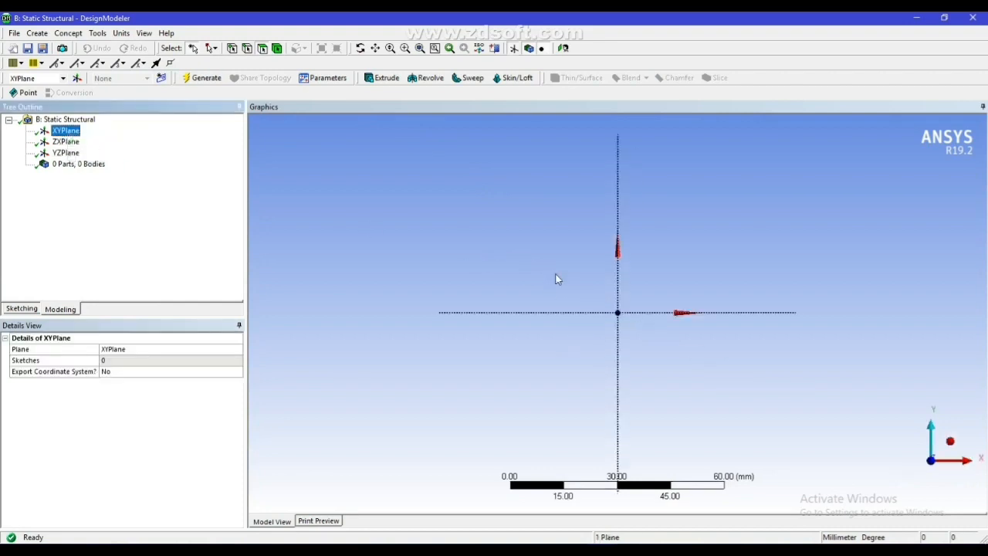
{"action": "scroll", "coordinate": [648, 289], "scroll_direction": "up", "scroll_amount": 4}
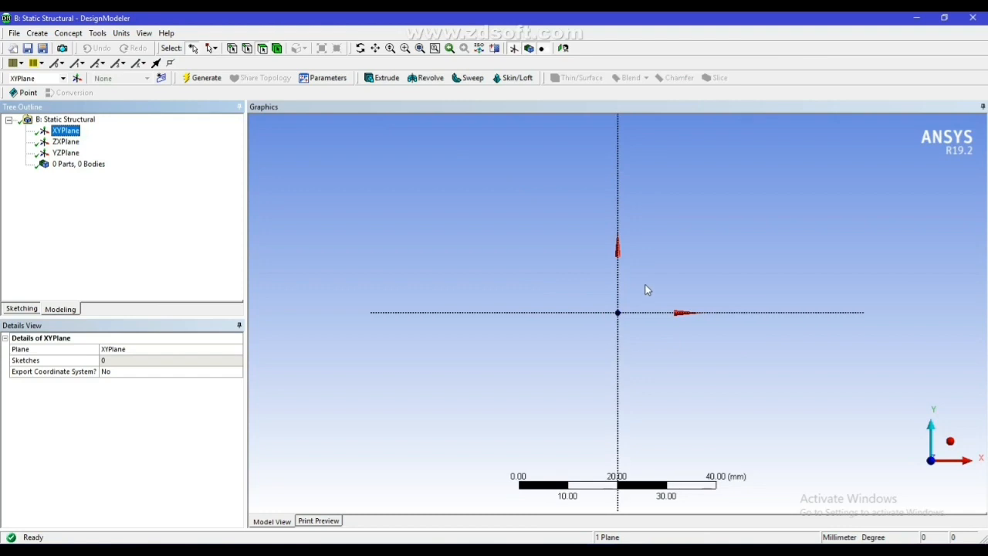
{"action": "scroll", "coordinate": [647, 292], "scroll_direction": "up", "scroll_amount": 1}
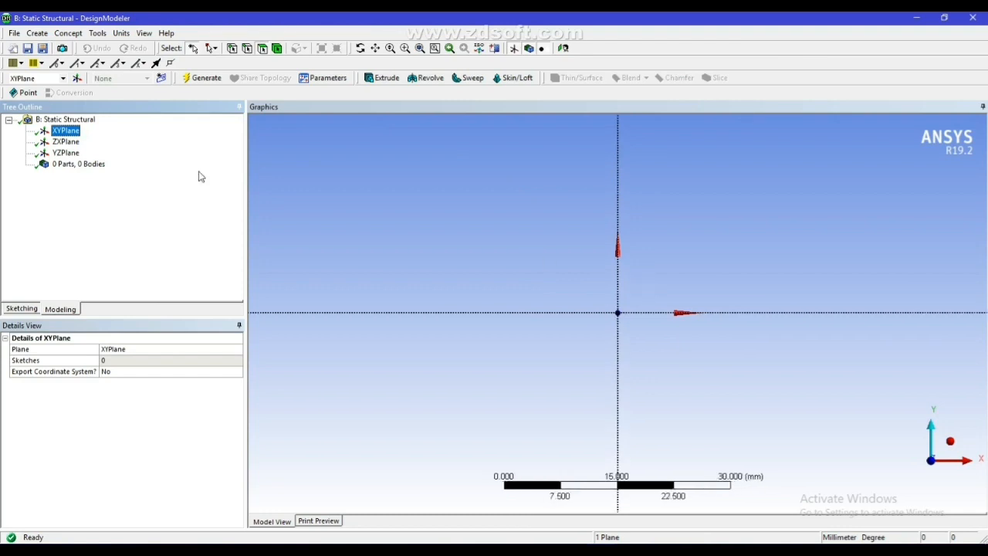
Sketch a 40 mm square around the origin on the XYPlane, using an equal-length constraint on its sides
{"action": "left_click", "coordinate": [19, 309]}
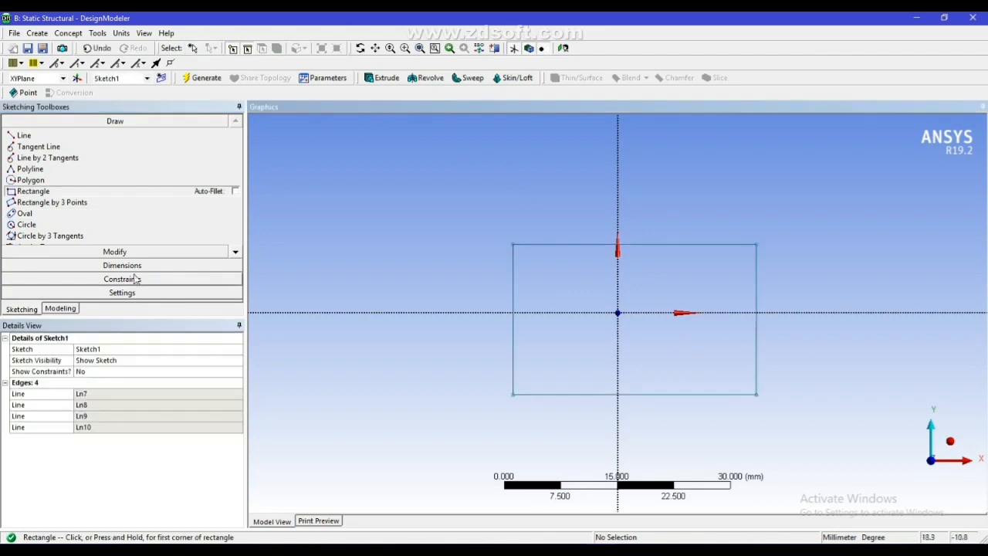
{"action": "left_click", "coordinate": [135, 279]}
{"action": "left_click", "coordinate": [35, 265]}
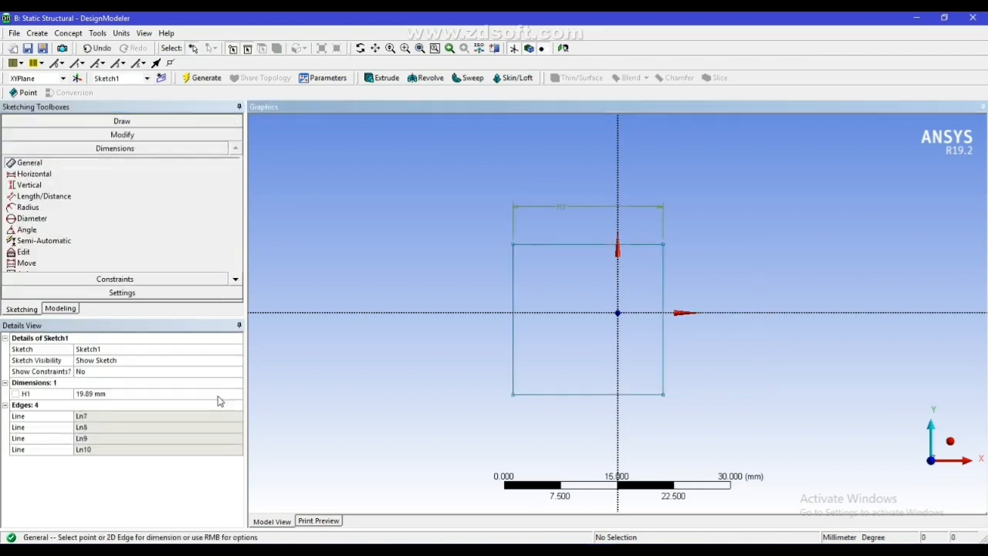
{"action": "type", "text": "40"}
{"action": "key", "text": "Return"}
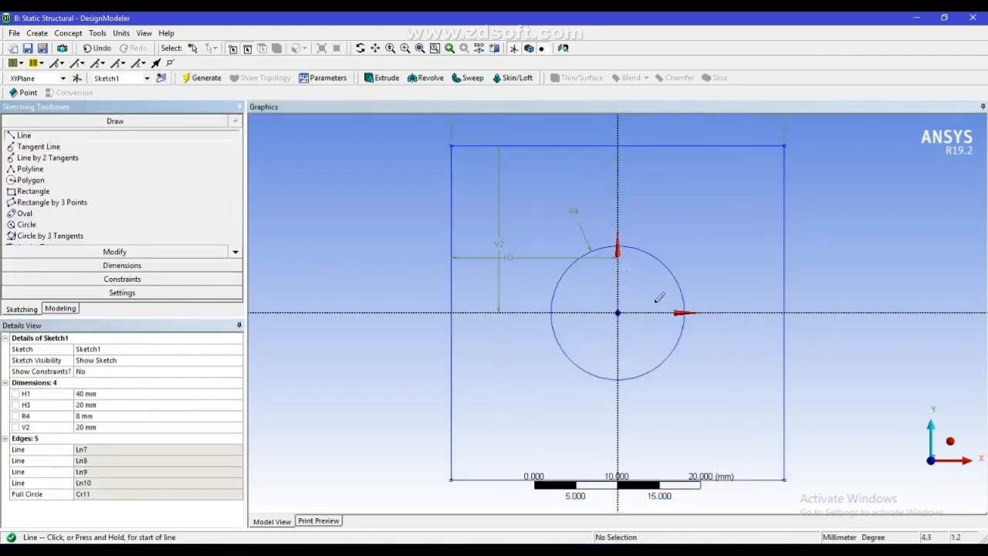
Dimension the V-notches on both sides of the hole with tips 9 mm from the origin and half-openings of 0.5 mm
{"action": "left_click", "coordinate": [122, 265]}
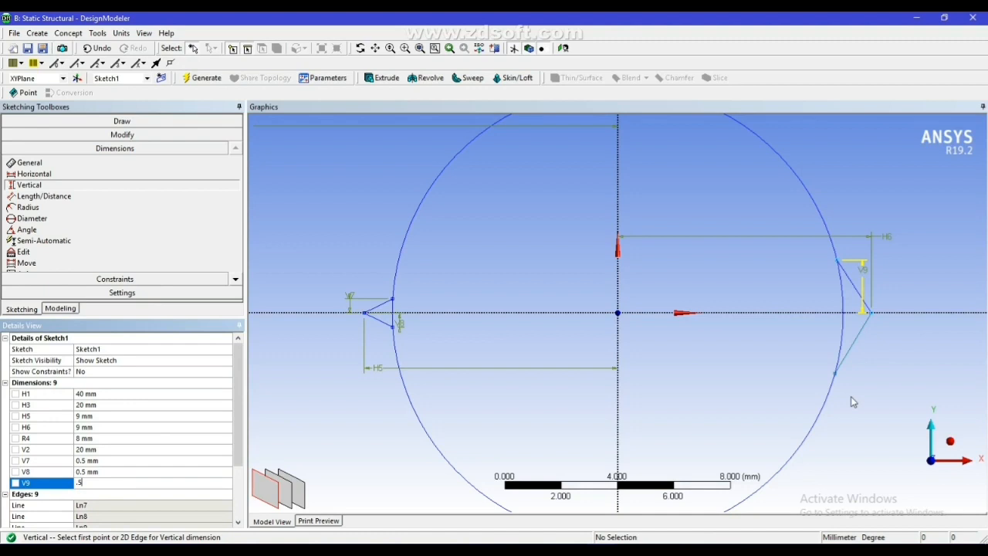
{"action": "key", "text": "Return"}
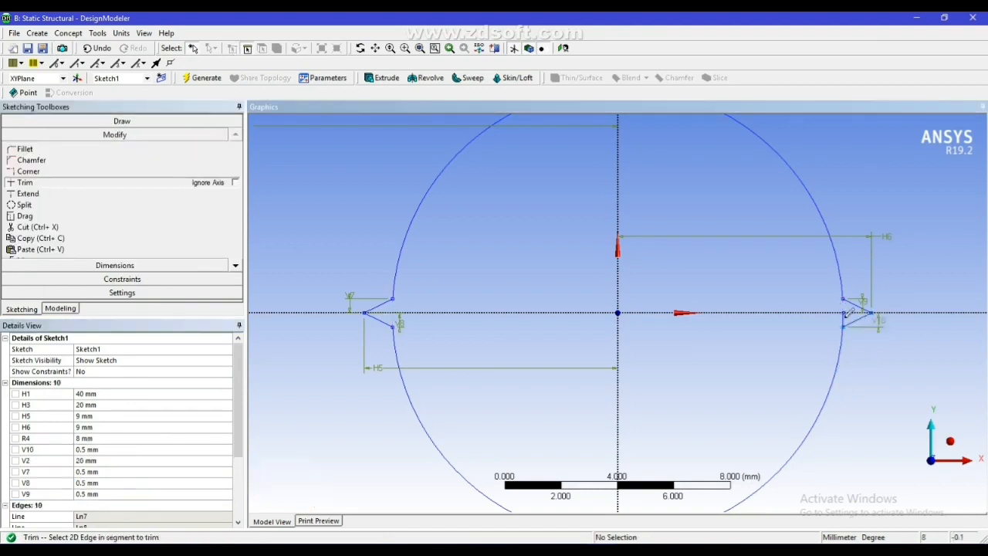
{"action": "scroll", "coordinate": [844, 316], "scroll_direction": "down", "scroll_amount": 5}
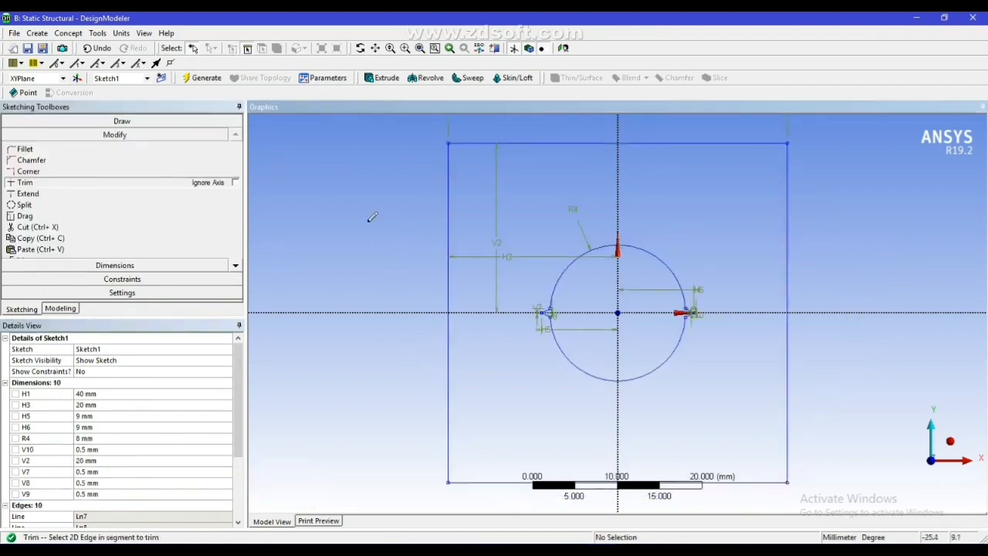
Generate a surface body from Sketch1 with a thickness of 1e-3 mm using Surfaces From Sketches
{"action": "left_click", "coordinate": [68, 33]}
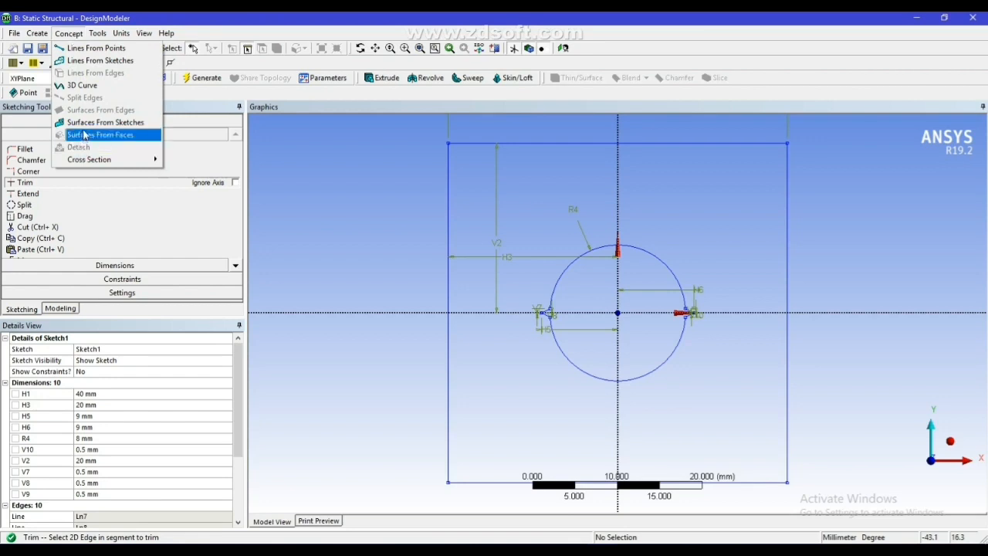
{"action": "left_click", "coordinate": [109, 123]}
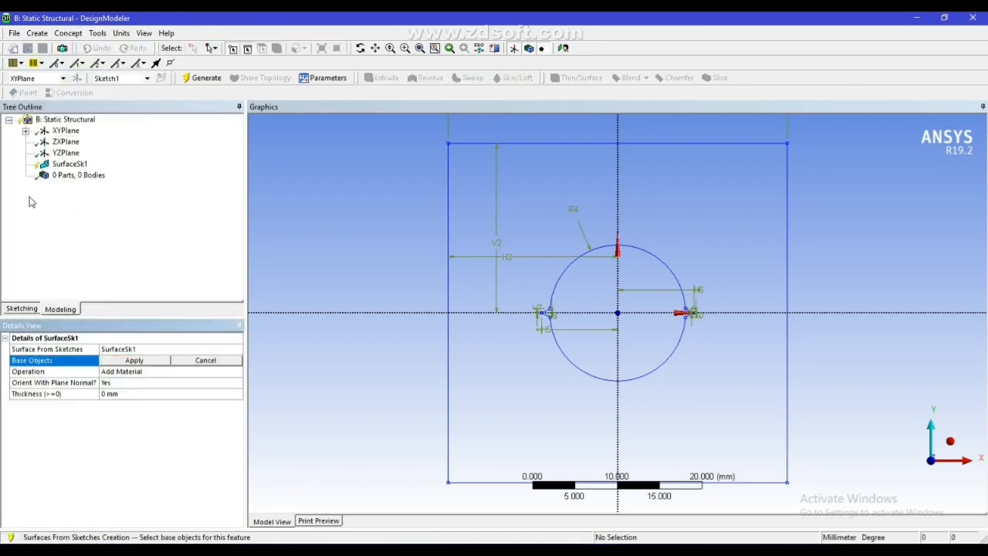
{"action": "left_click", "coordinate": [25, 130]}
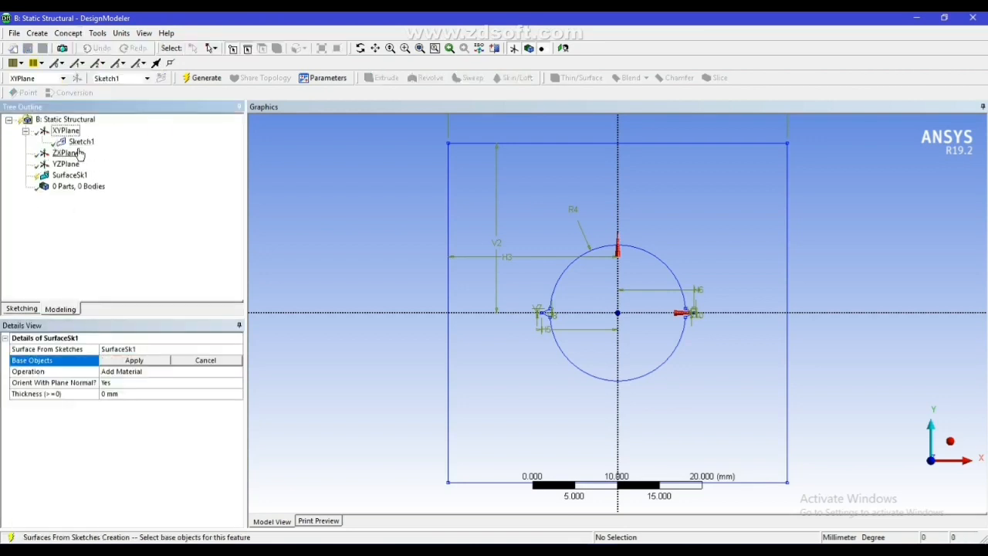
{"action": "left_click", "coordinate": [79, 143]}
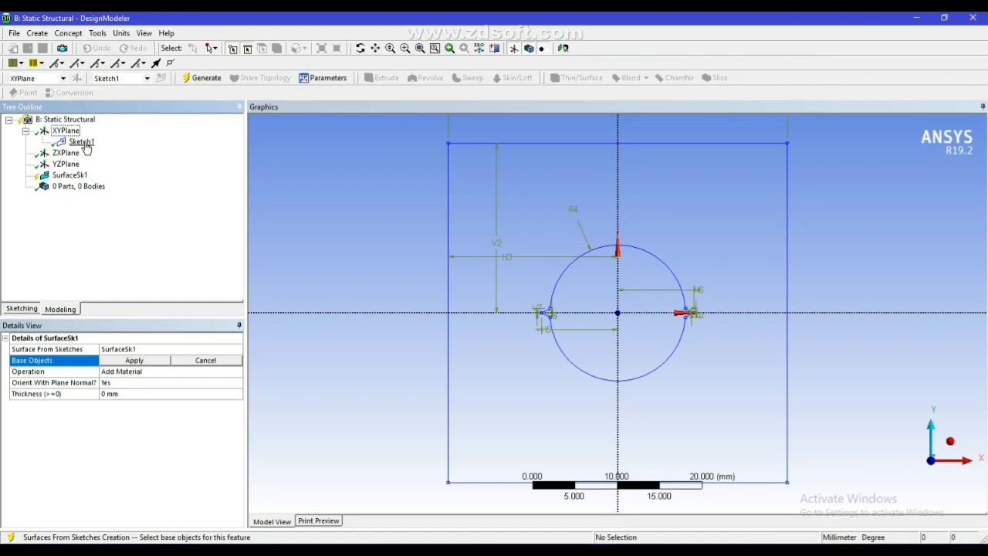
{"action": "left_click", "coordinate": [143, 361]}
{"action": "left_click", "coordinate": [132, 386]}
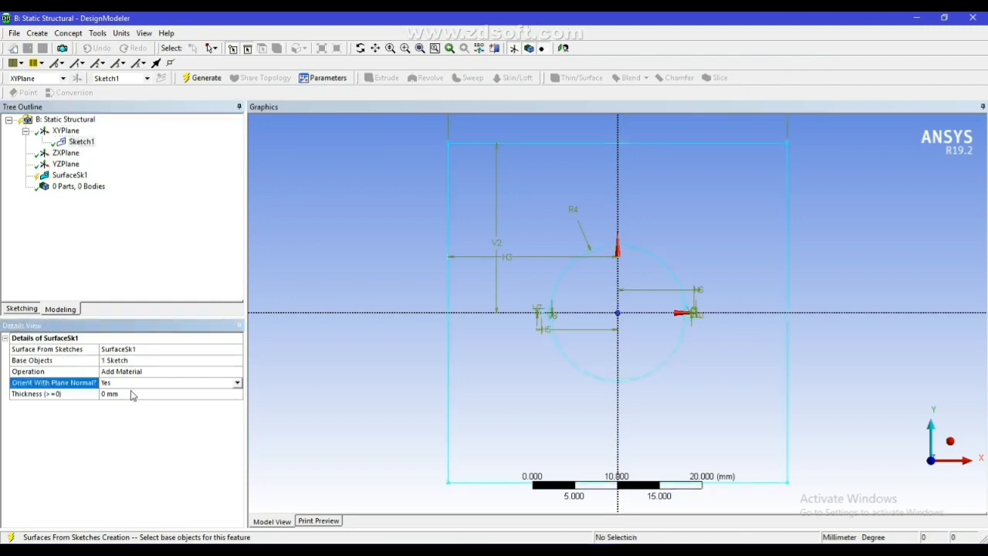
{"action": "left_click", "coordinate": [129, 397]}
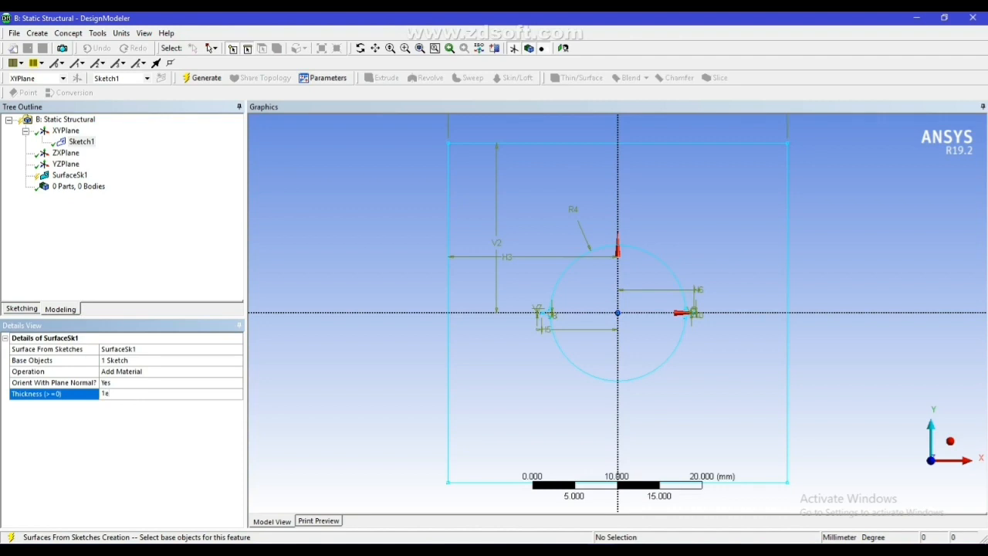
{"action": "type", "text": "1e-3"}
{"action": "key", "text": "Return"}
{"action": "left_click", "coordinate": [204, 78]}
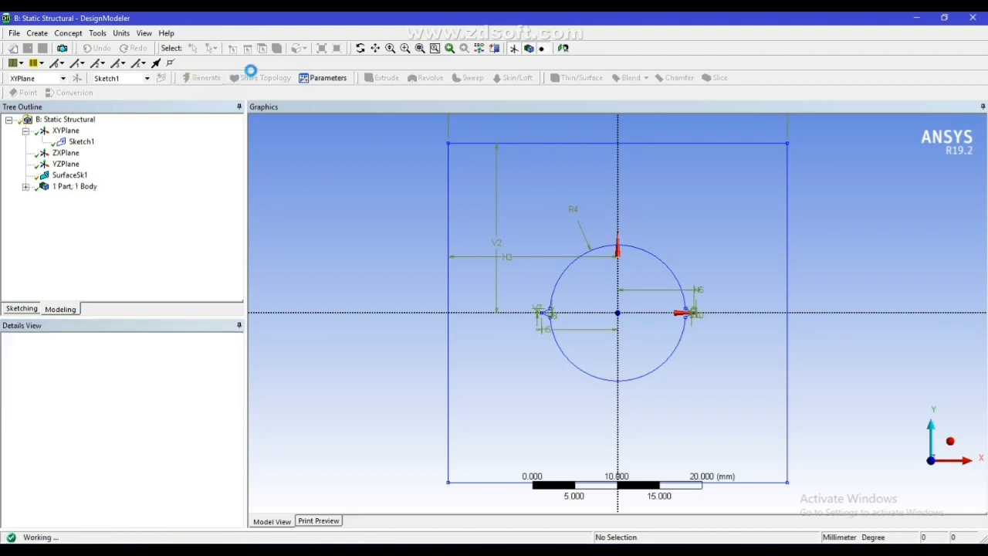
{"action": "middle_click_drag", "start_coordinate": [410, 243], "coordinate": [481, 276]}
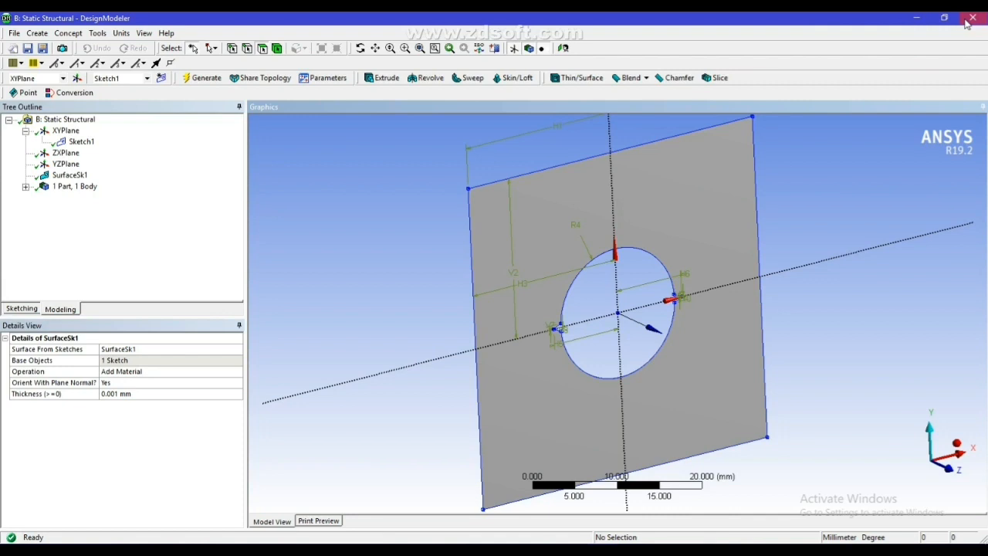
Close DesignModeler and open the Model of system B in Mechanical
{"action": "left_click", "coordinate": [971, 18]}
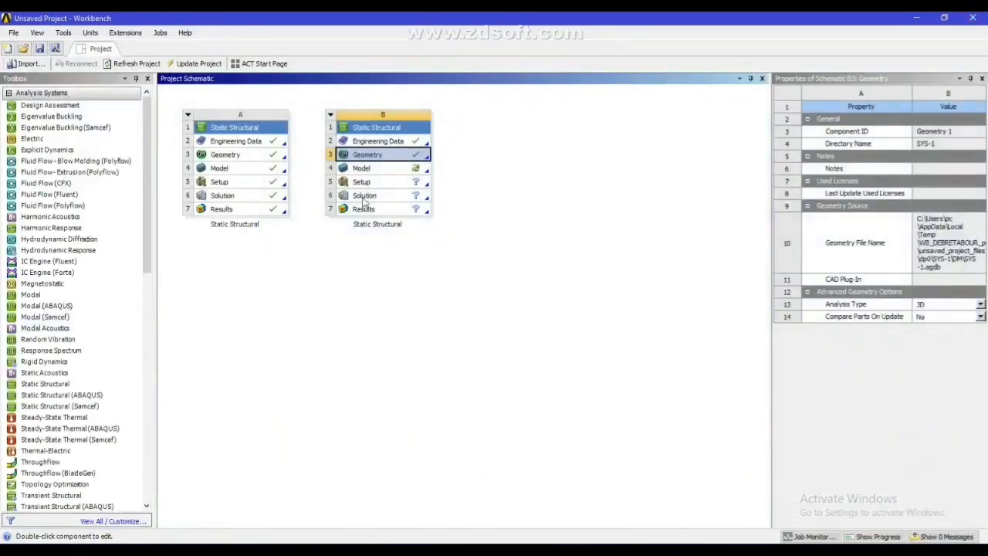
{"action": "double_click", "coordinate": [379, 170]}
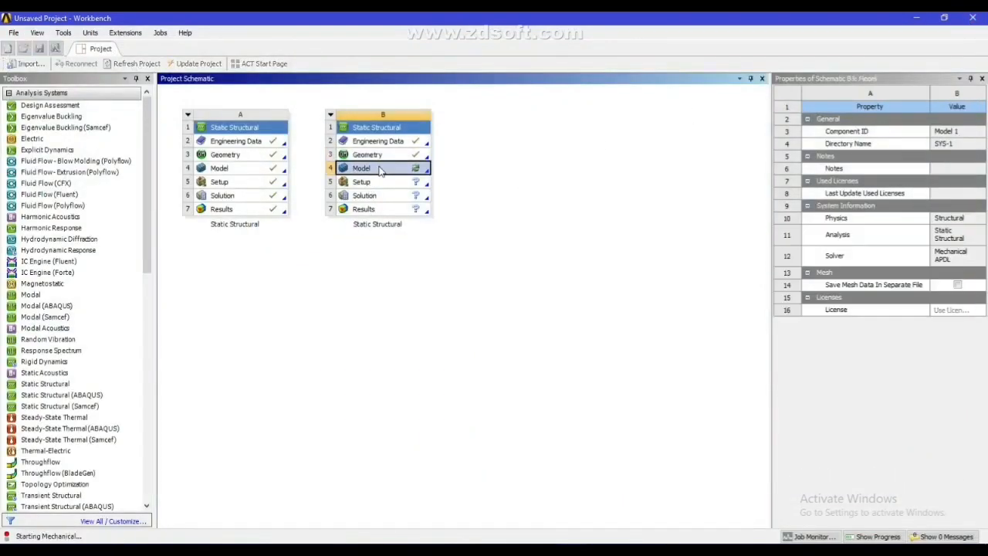
{"action": "right_click", "coordinate": [694, 285]}
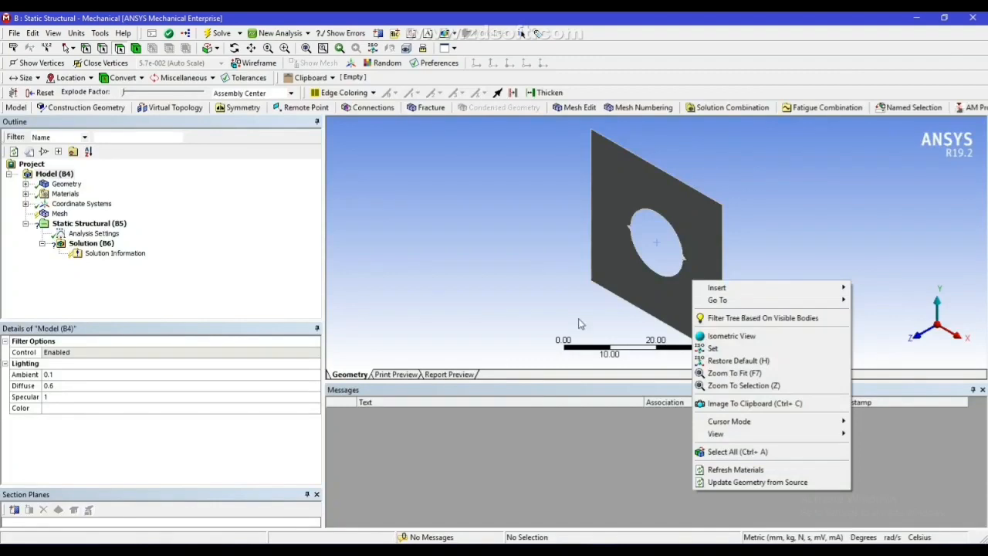
{"action": "left_click", "coordinate": [480, 324]}
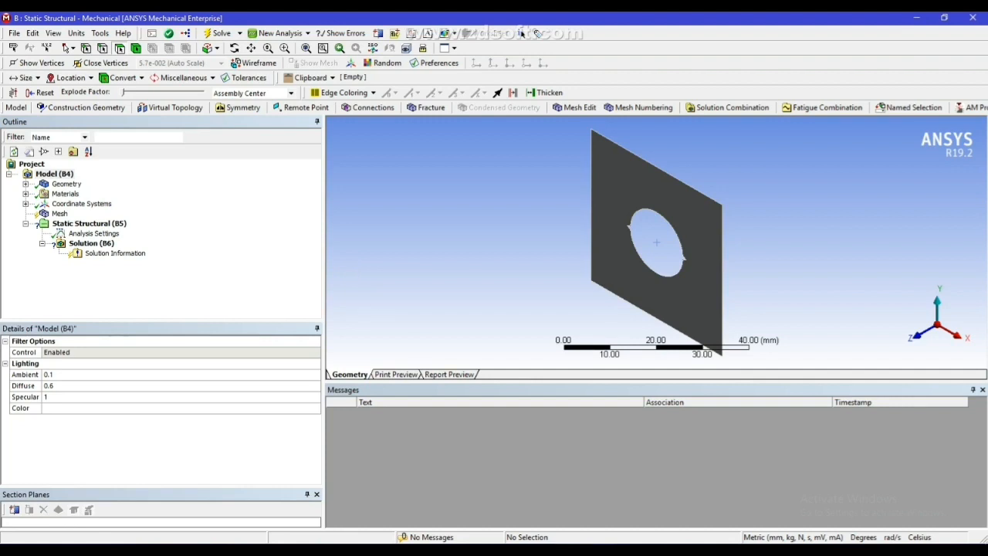
Switch back to Workbench and set the Analysis Type of system B's Geometry to 2D
{"action": "left_click", "coordinate": [572, 551]}
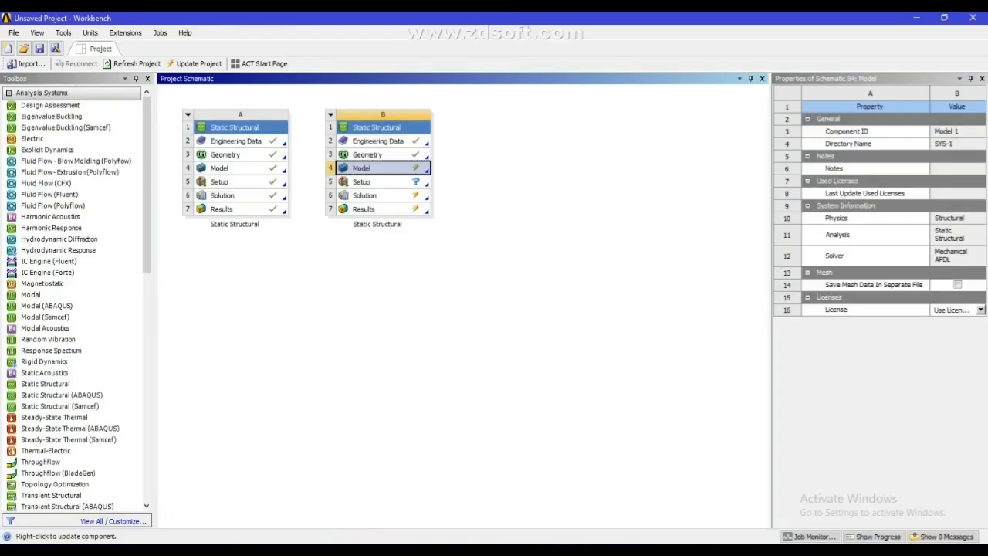
{"action": "left_click", "coordinate": [383, 156]}
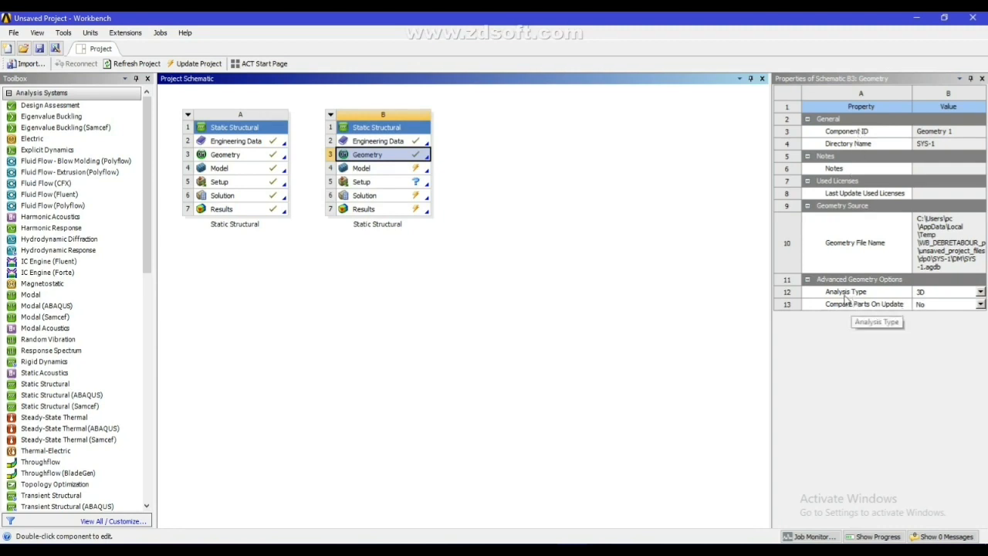
{"action": "left_click", "coordinate": [981, 292]}
{"action": "left_click", "coordinate": [936, 311]}
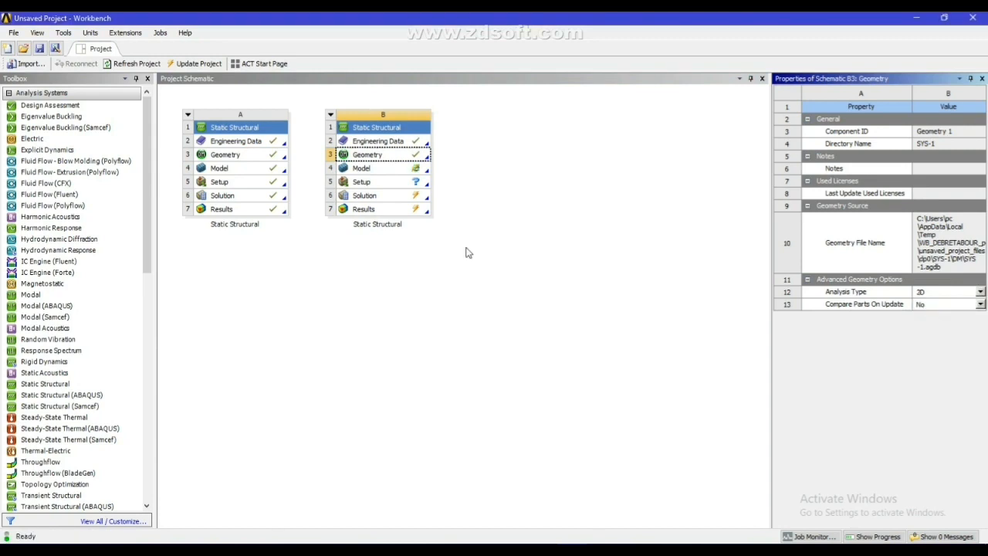
Update the Model cell of system B and return to its Mechanical window
{"action": "left_click", "coordinate": [390, 172]}
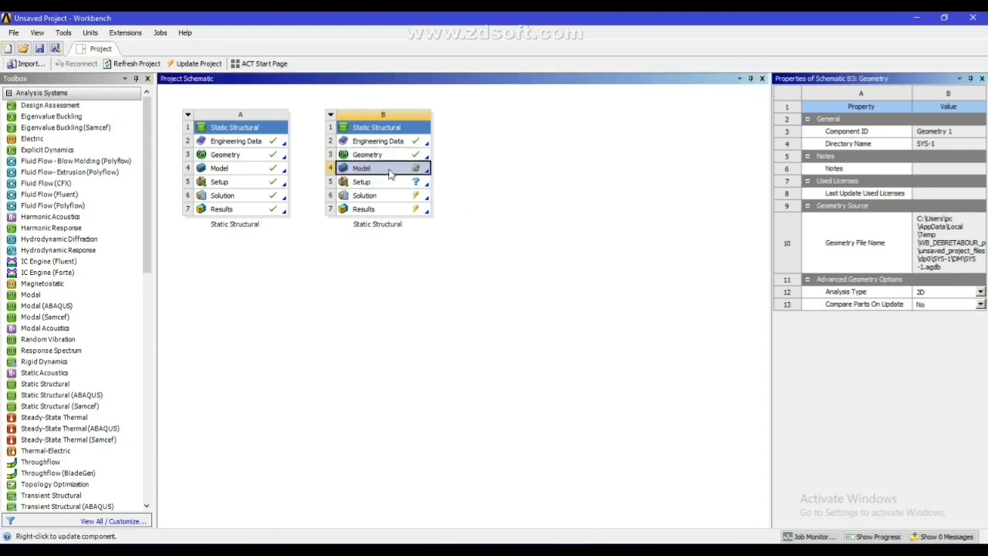
{"action": "right_click", "coordinate": [390, 174]}
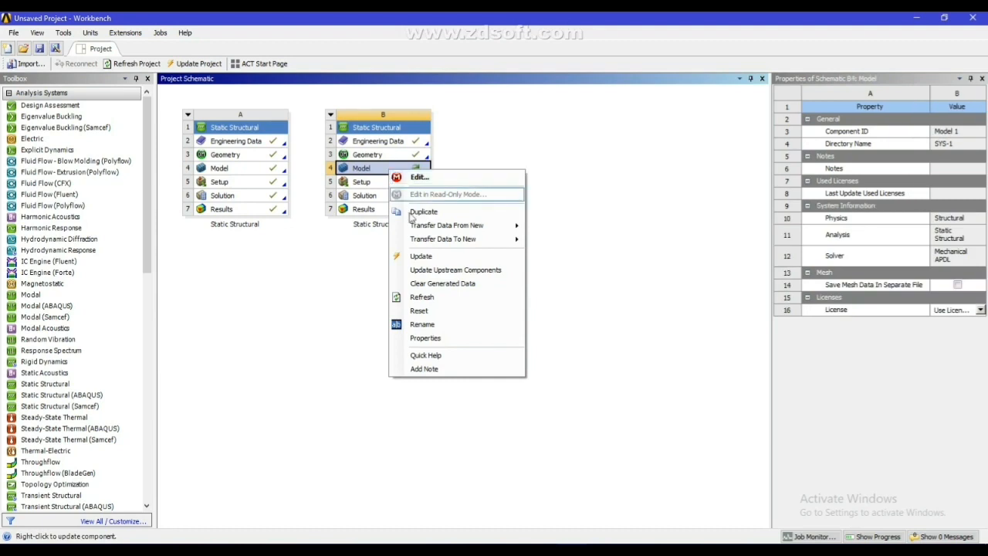
{"action": "left_click", "coordinate": [412, 256]}
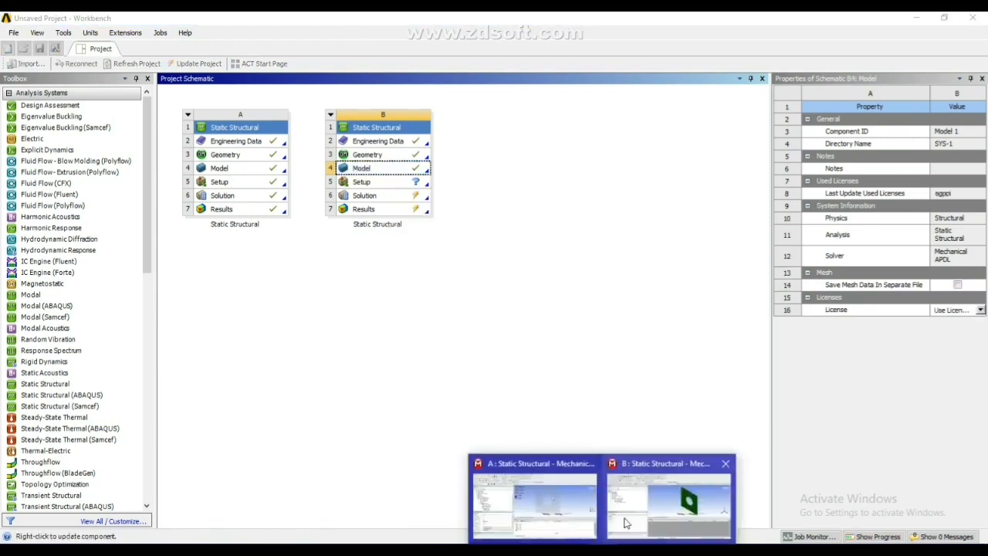
{"action": "left_click", "coordinate": [653, 498]}
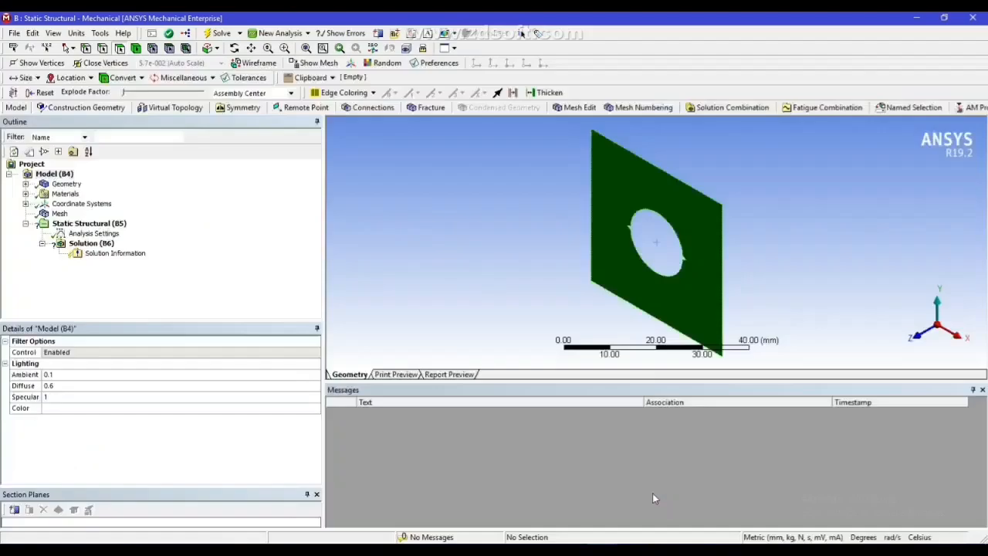
Set the geometry's 2D Behavior to Plane Strain after checking the surface body's details
{"action": "right_click", "coordinate": [547, 240]}
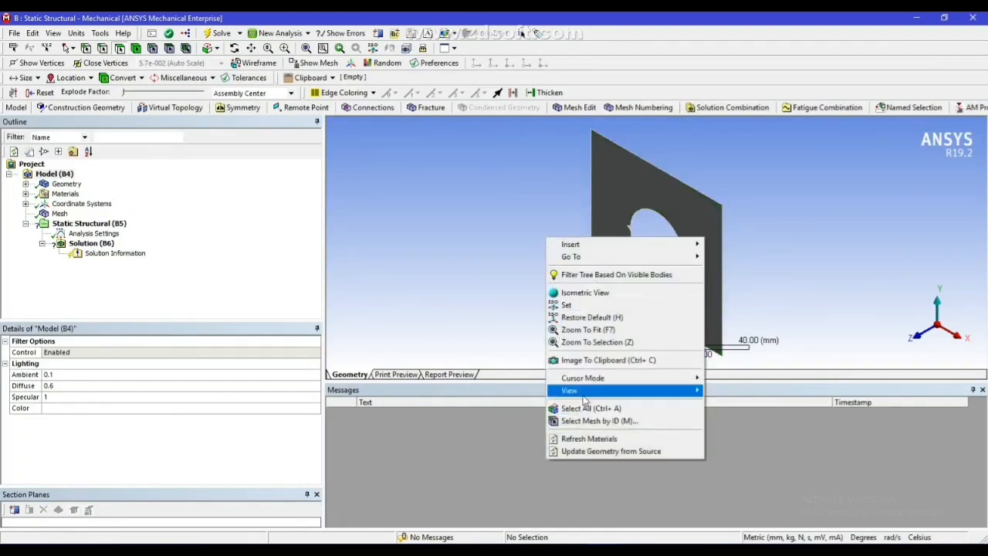
{"action": "mouse_move", "coordinate": [587, 390]}
{"action": "left_click", "coordinate": [726, 391]}
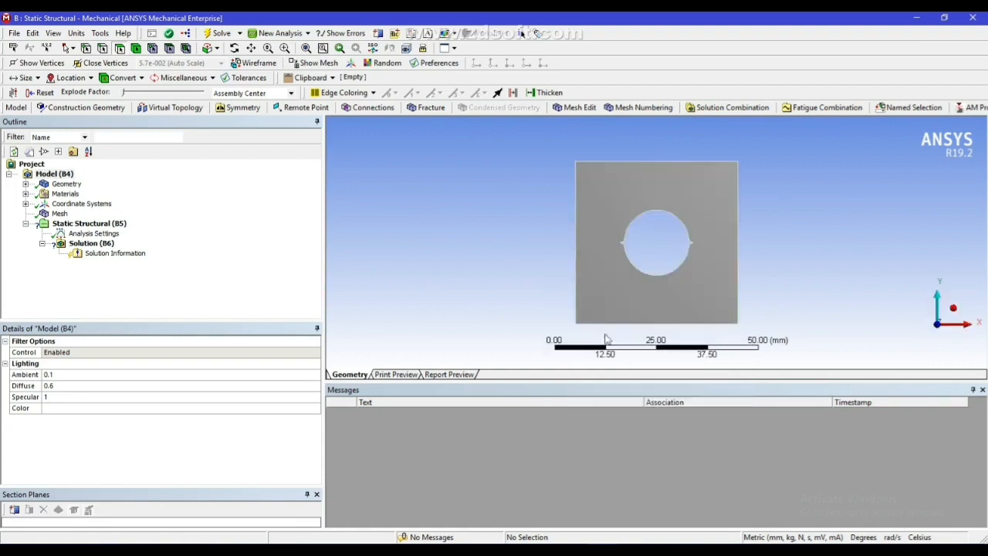
{"action": "left_click", "coordinate": [26, 184]}
{"action": "left_click", "coordinate": [86, 194]}
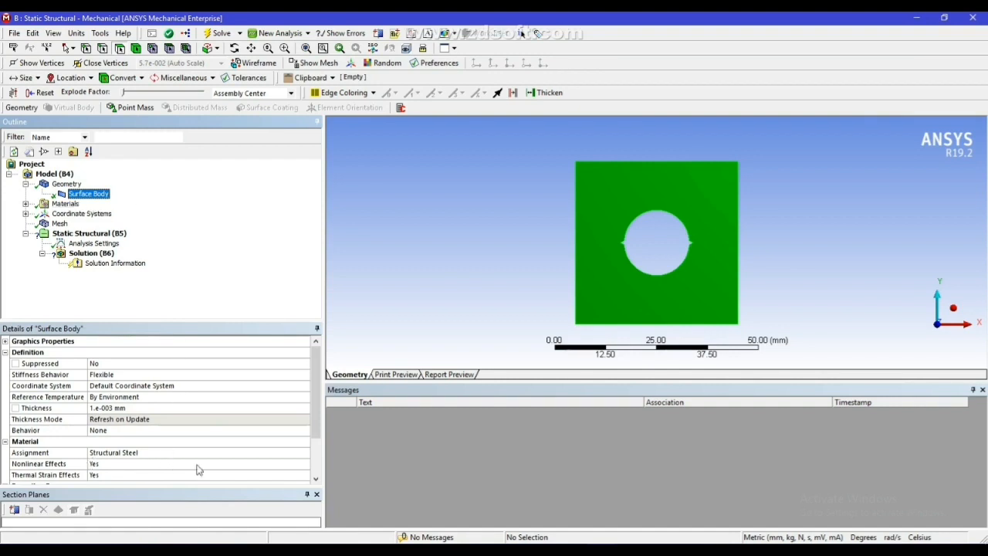
{"action": "left_click", "coordinate": [65, 184]}
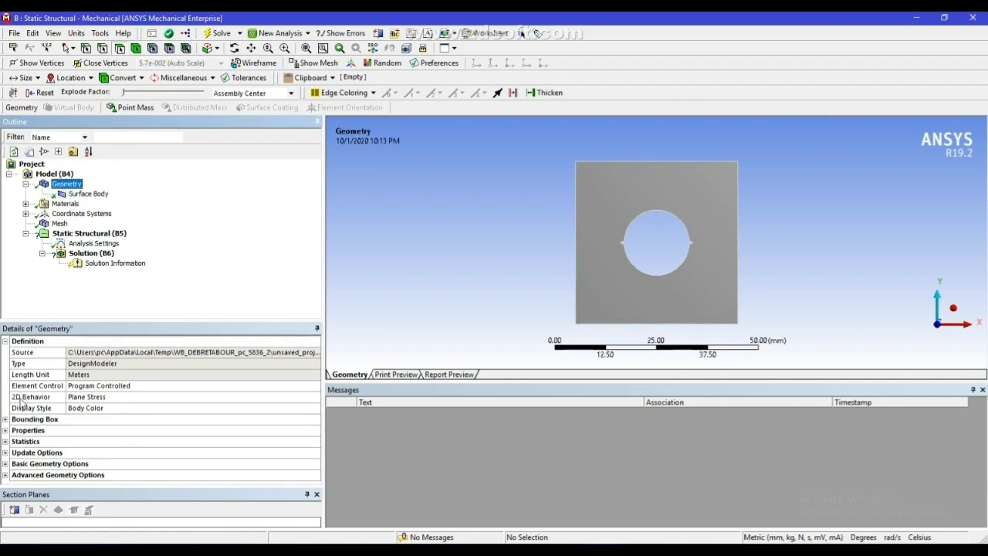
{"action": "left_click", "coordinate": [119, 397]}
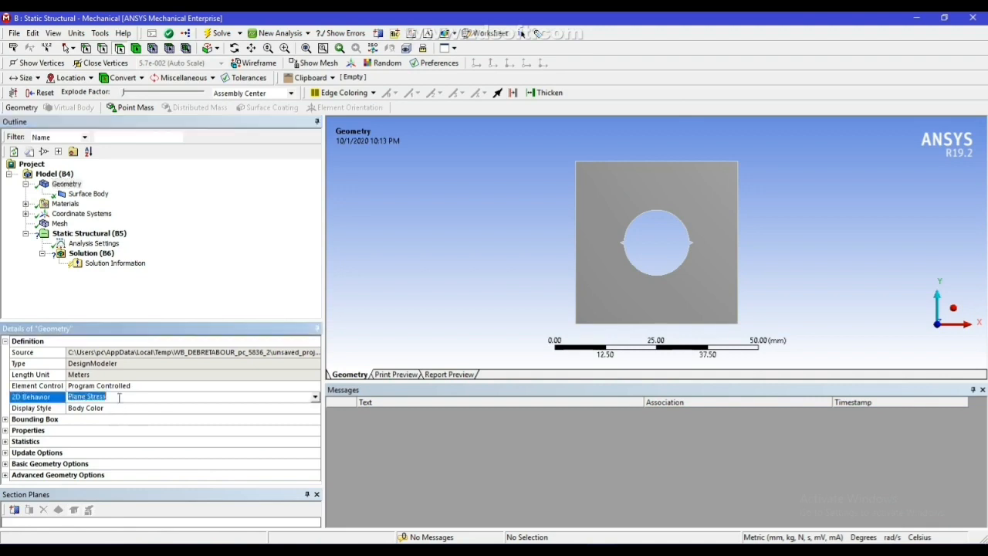
{"action": "left_click", "coordinate": [314, 398]}
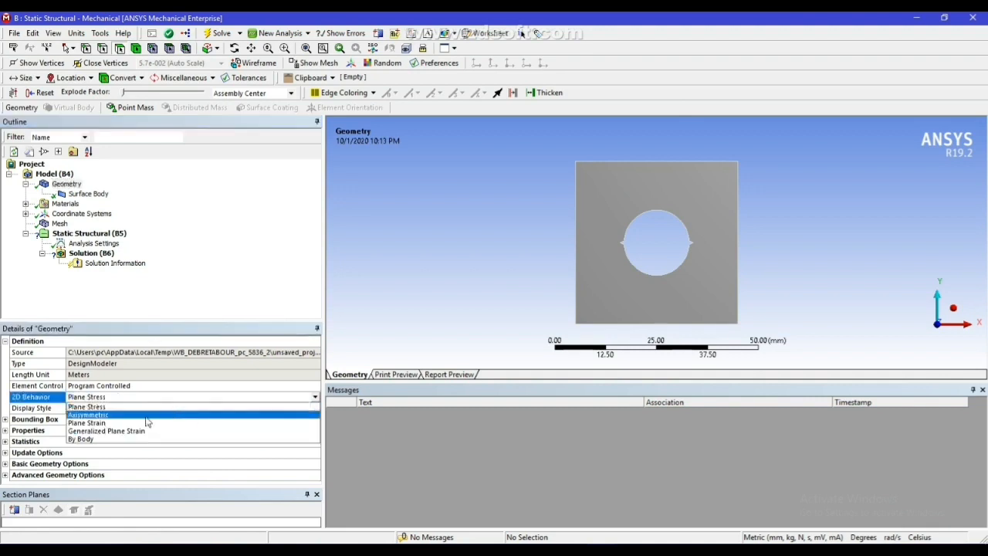
{"action": "left_click", "coordinate": [86, 423]}
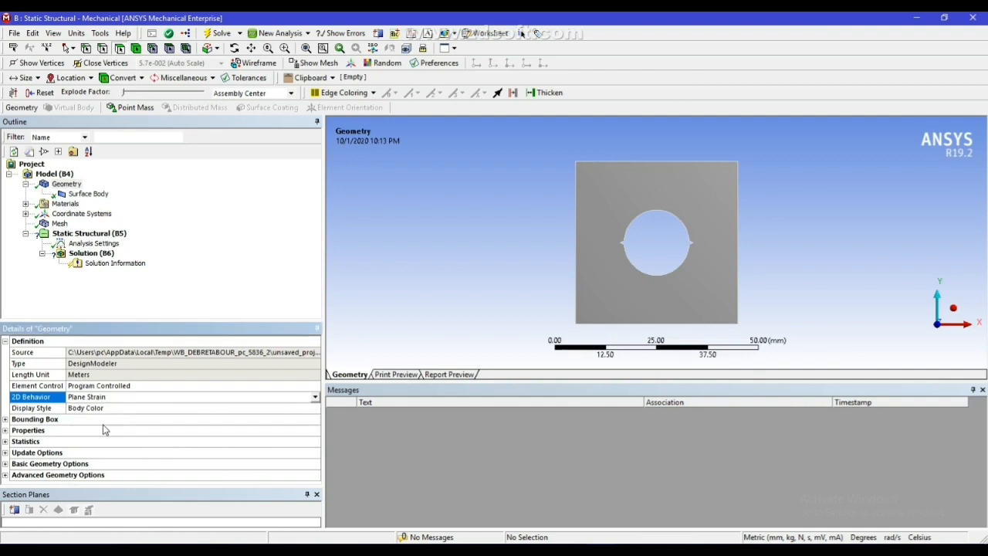
Insert a new coordinate system under Coordinate Systems in the model
{"action": "left_click", "coordinate": [25, 184]}
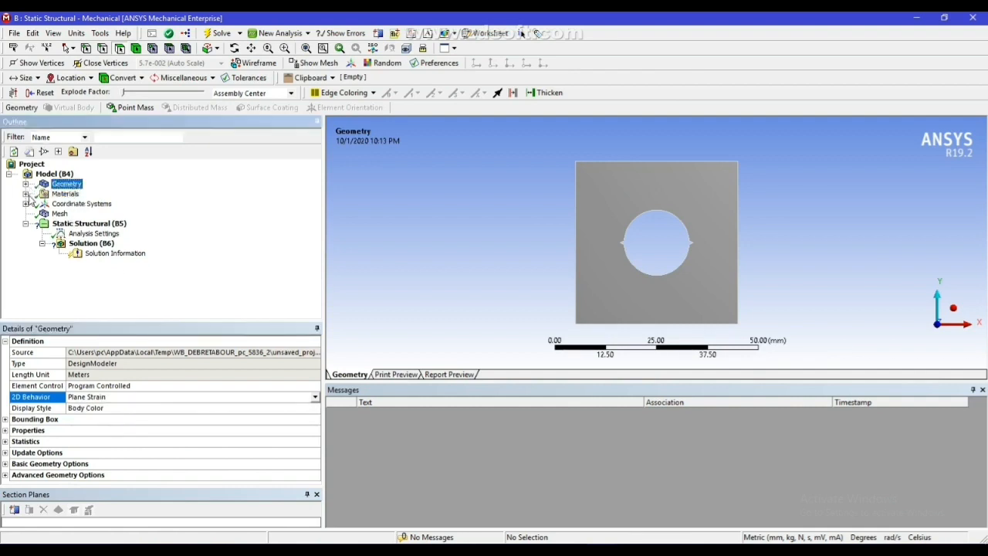
{"action": "left_click", "coordinate": [26, 194]}
{"action": "left_click", "coordinate": [26, 194]}
{"action": "left_click", "coordinate": [25, 204]}
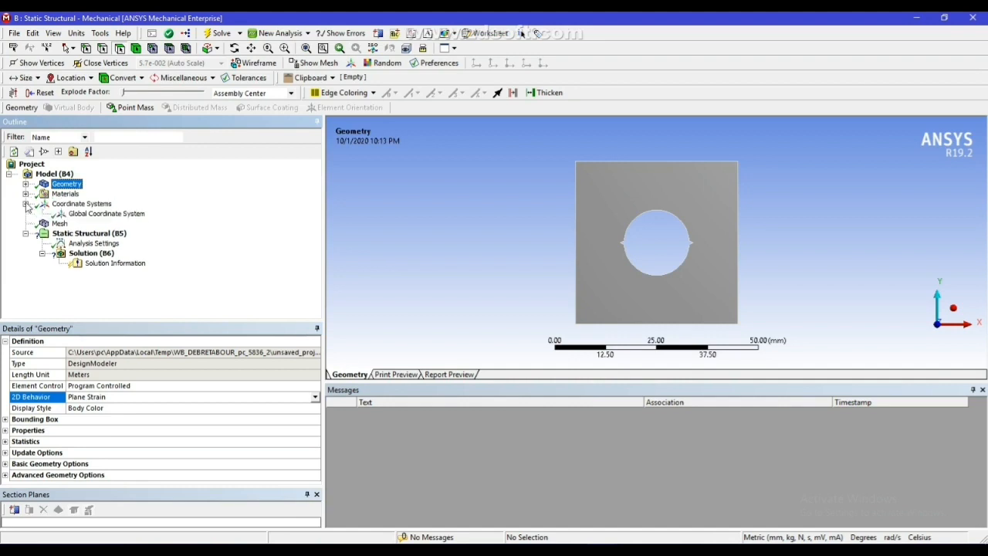
{"action": "right_click", "coordinate": [83, 204]}
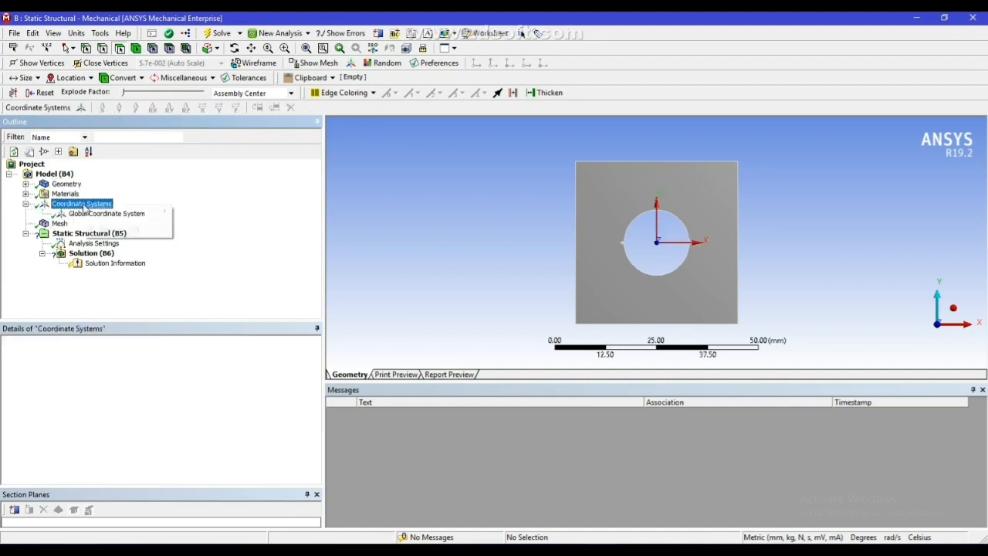
{"action": "mouse_move", "coordinate": [155, 212]}
{"action": "left_click", "coordinate": [199, 213]}
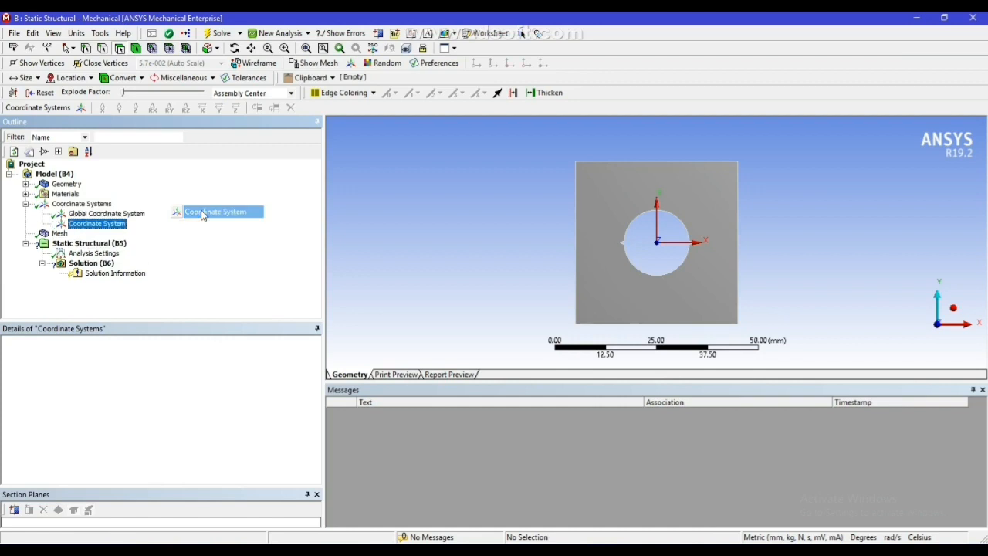
Place the new coordinate system's origin at the hole's left notch-tip vertex and flip its X axis
{"action": "scroll", "coordinate": [660, 189], "scroll_direction": "up", "scroll_amount": 5}
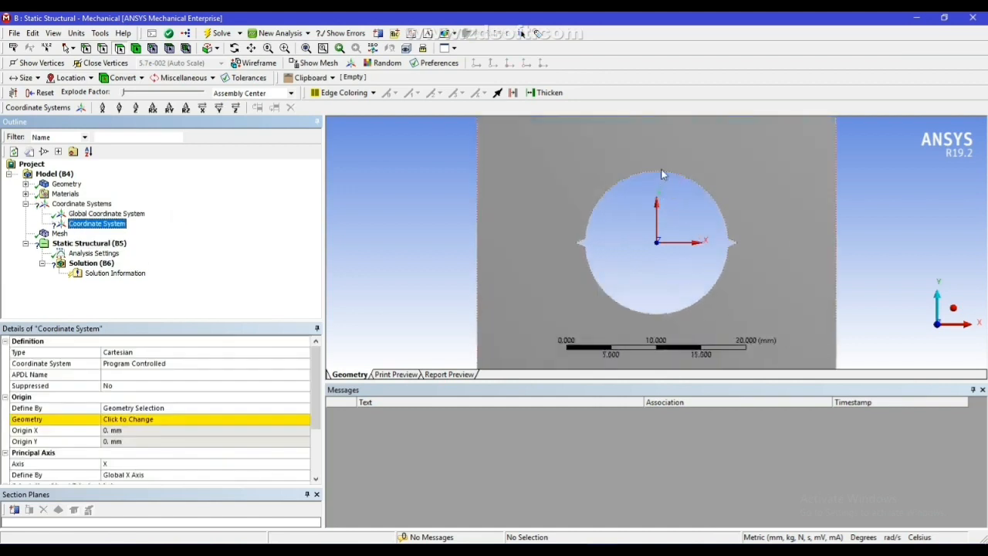
{"action": "left_click", "coordinate": [88, 49]}
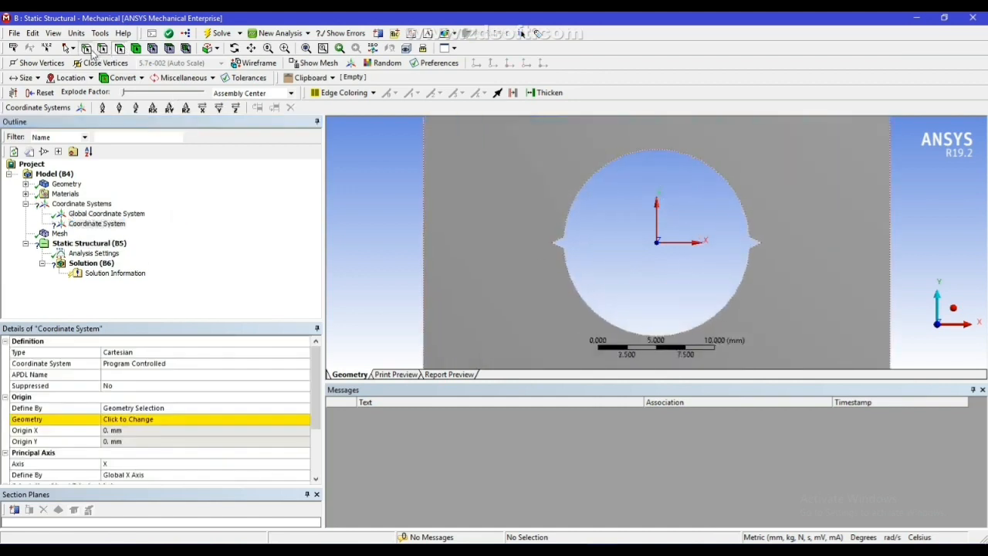
{"action": "left_click", "coordinate": [547, 246]}
{"action": "left_click", "coordinate": [149, 420]}
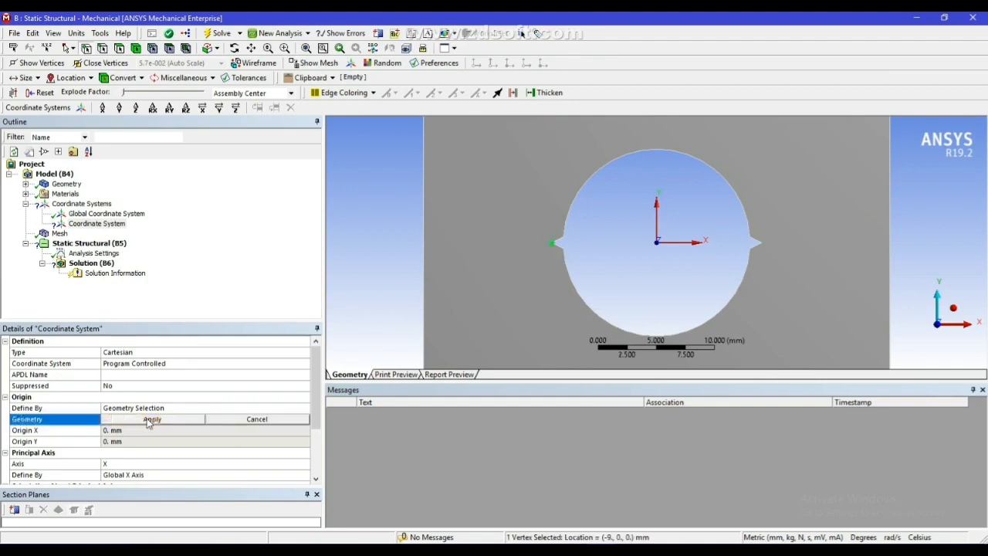
{"action": "left_click", "coordinate": [152, 419]}
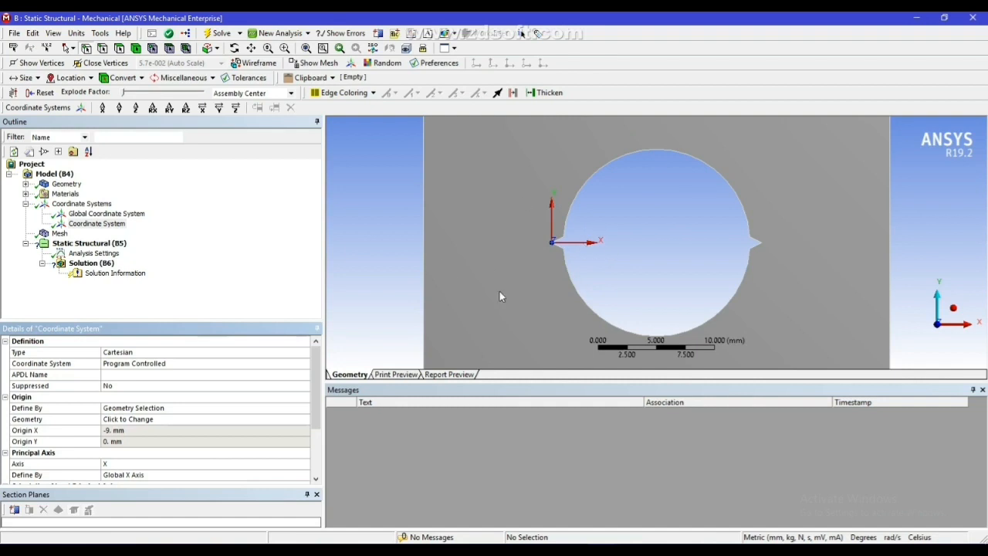
{"action": "left_click", "coordinate": [203, 109]}
Insert a second coordinate system with its origin at the hole's right notch-tip vertex
{"action": "left_click", "coordinate": [77, 204]}
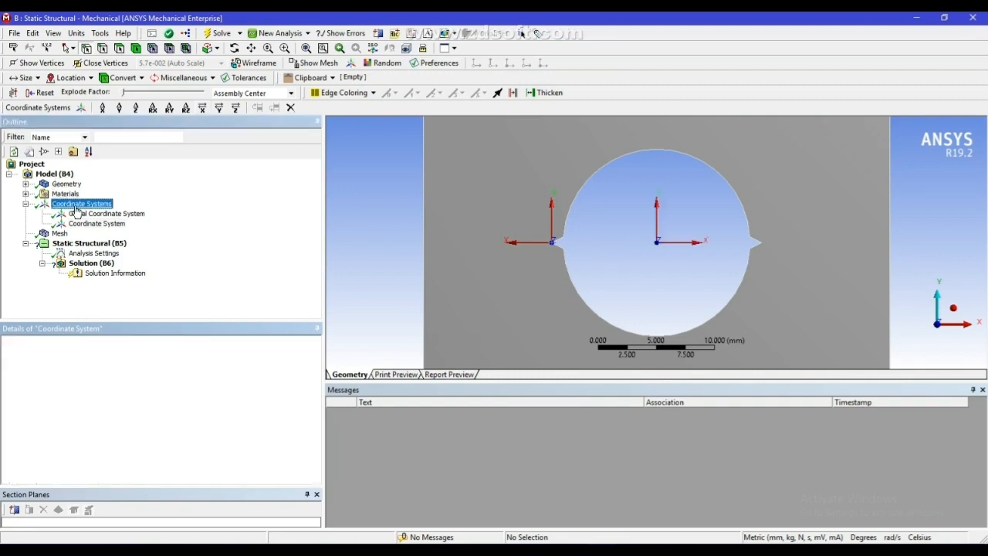
{"action": "right_click", "coordinate": [81, 204]}
{"action": "mouse_move", "coordinate": [135, 214]}
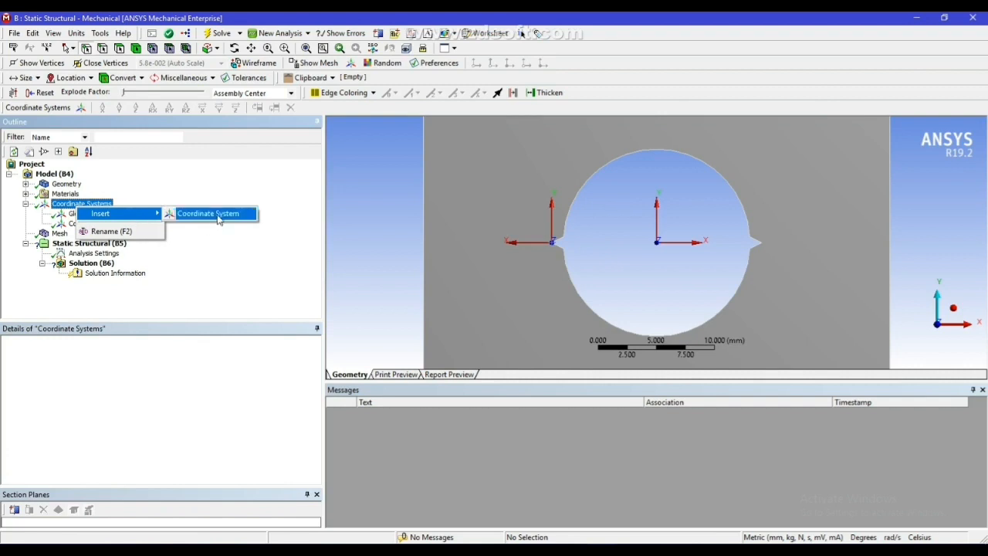
{"action": "left_click", "coordinate": [212, 214]}
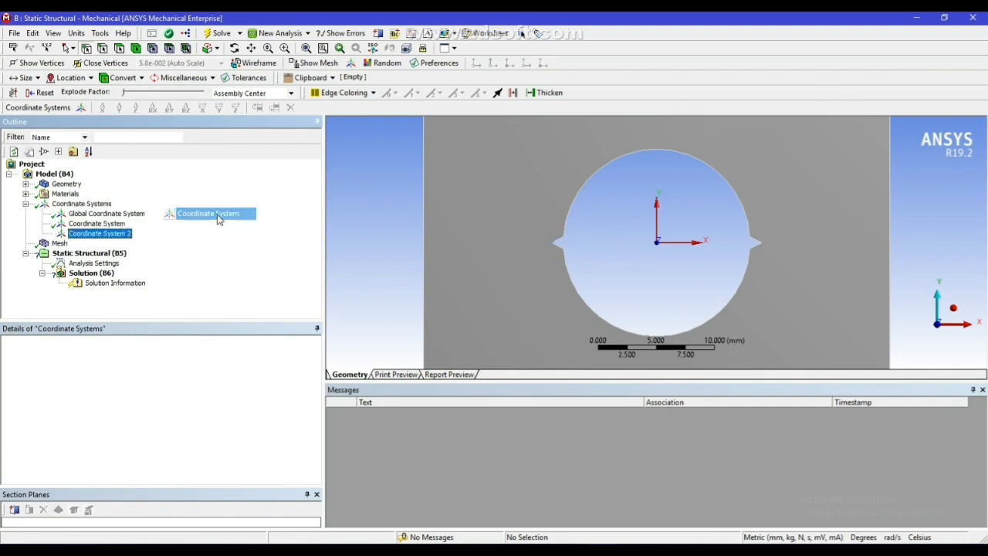
{"action": "left_click", "coordinate": [763, 245]}
{"action": "left_click", "coordinate": [169, 423]}
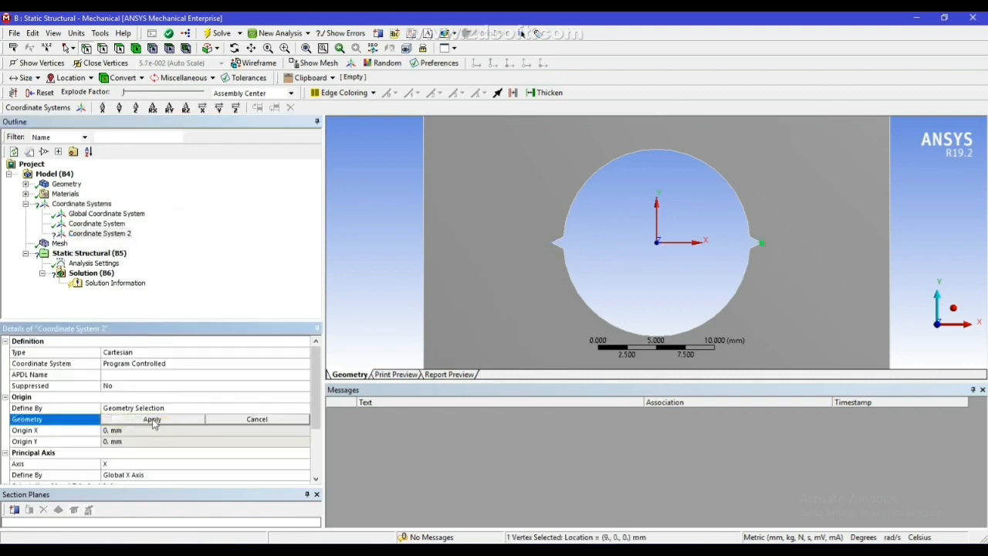
{"action": "left_click", "coordinate": [154, 421]}
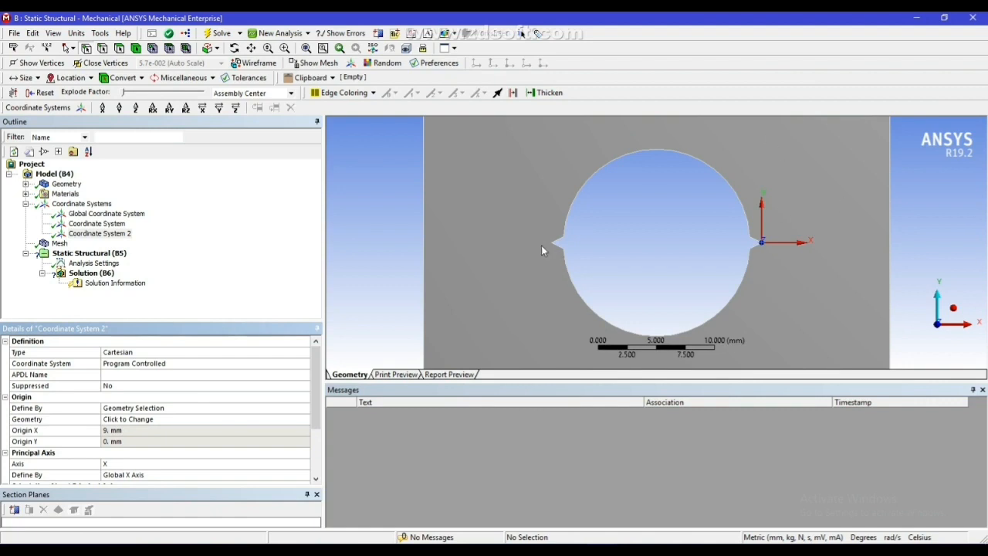
Insert a mesh method scoped to the plate body and set it to Quadrilateral Dominant
{"action": "left_click", "coordinate": [26, 204]}
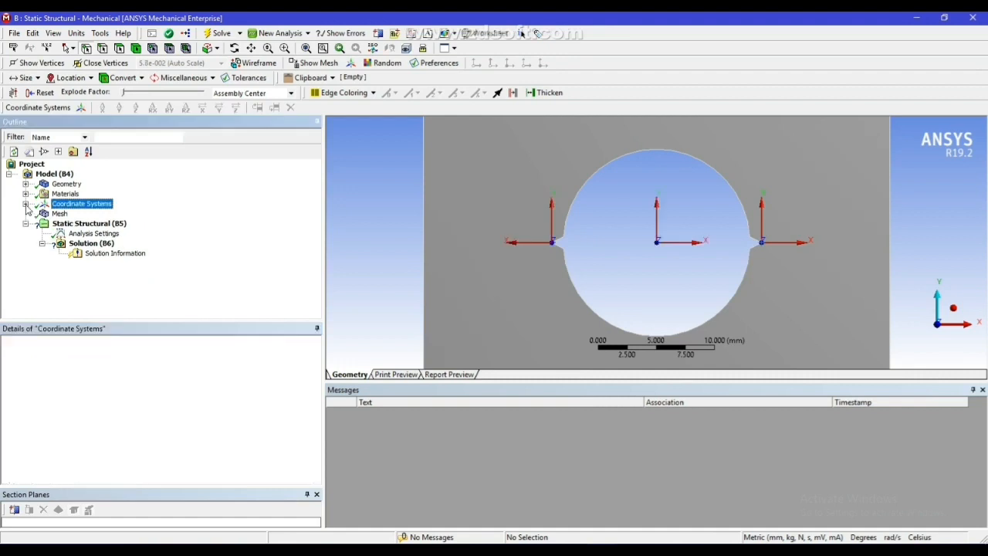
{"action": "left_click", "coordinate": [48, 213]}
{"action": "right_click", "coordinate": [48, 214]}
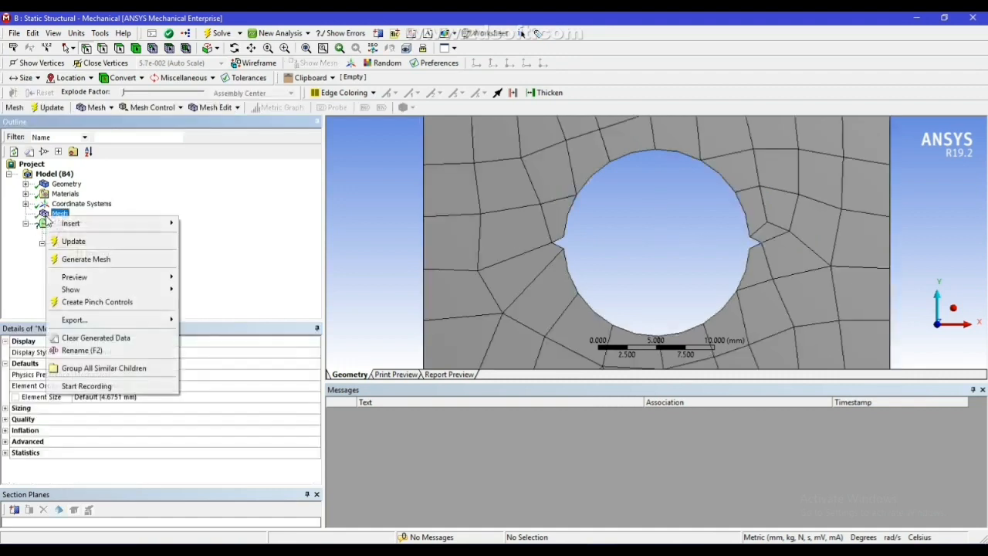
{"action": "mouse_move", "coordinate": [95, 226]}
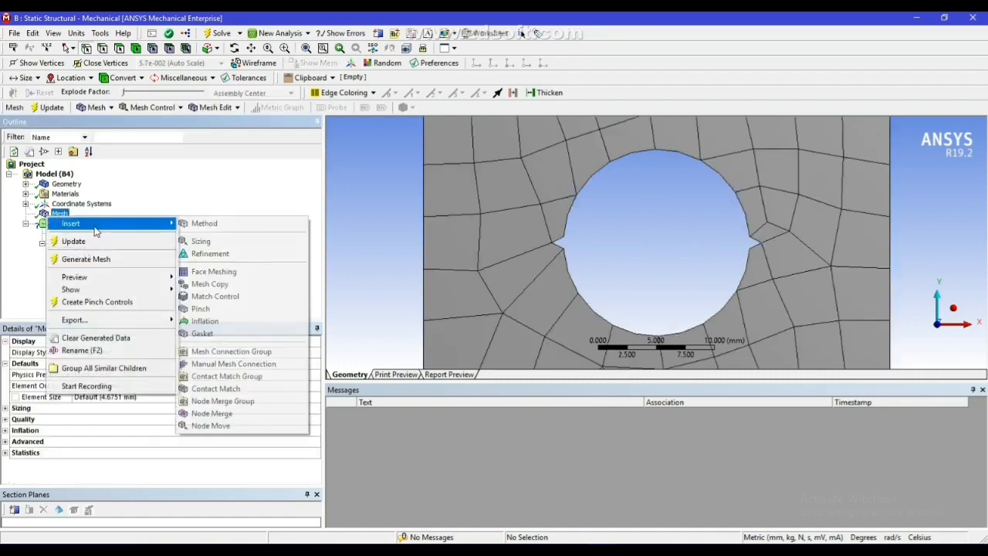
{"action": "left_click", "coordinate": [203, 223]}
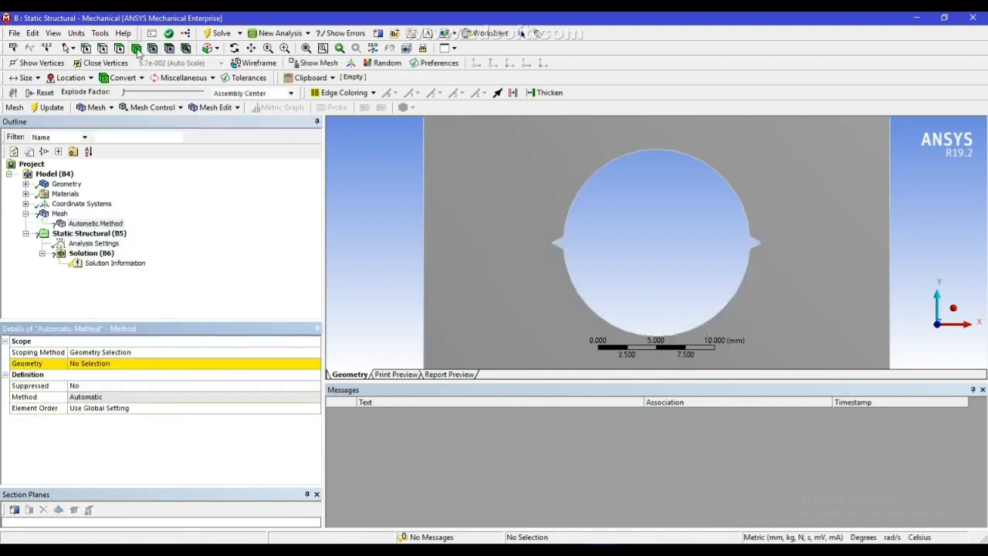
{"action": "left_click", "coordinate": [503, 246]}
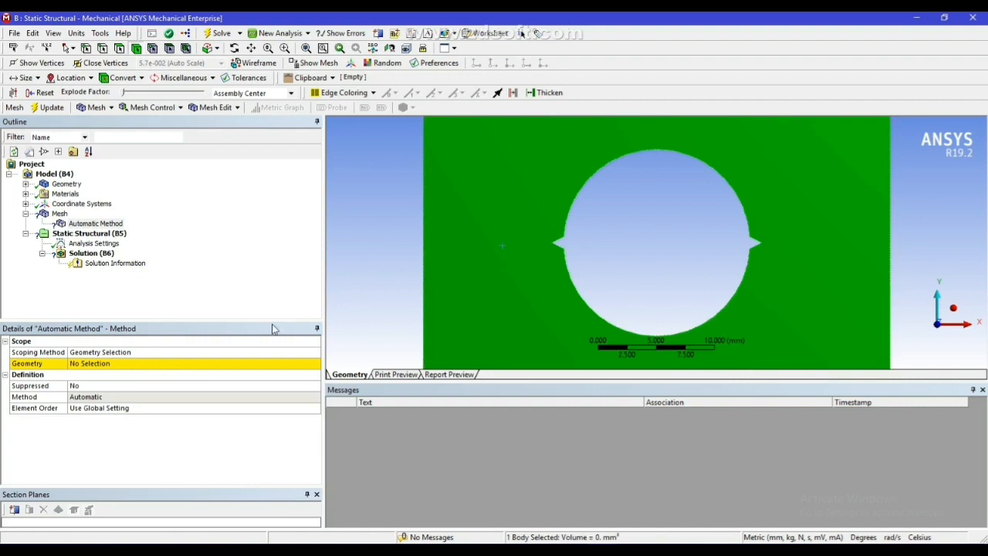
{"action": "left_click", "coordinate": [153, 365]}
{"action": "left_click", "coordinate": [132, 366]}
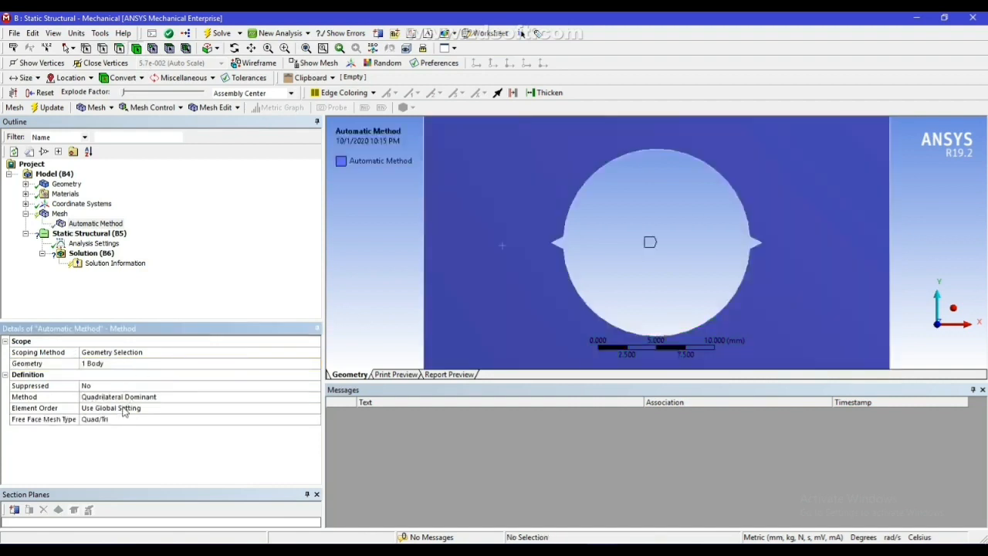
Add a mesh sizing at the left notch-tip vertex with a 5 mm sphere radius and 0.25 mm element size
{"action": "left_click", "coordinate": [61, 215]}
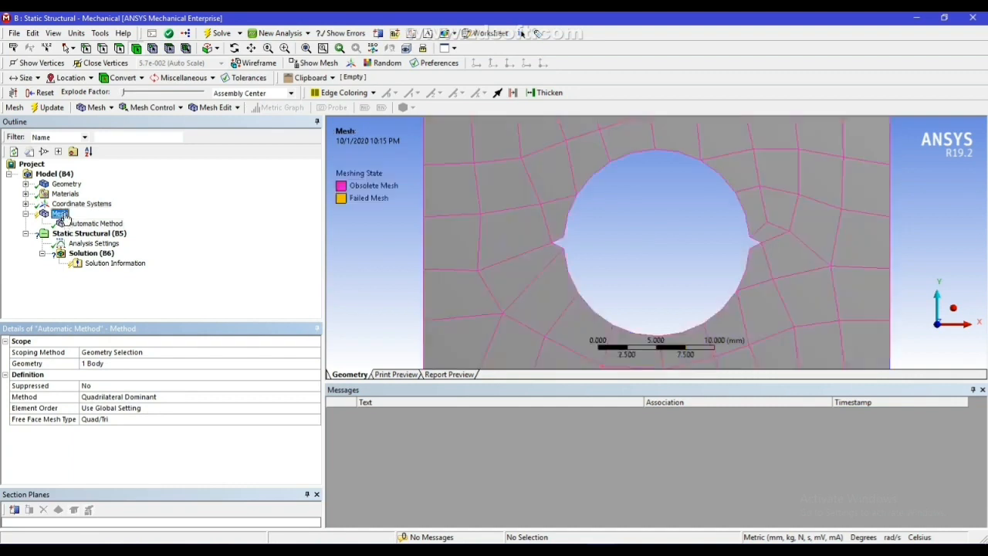
{"action": "right_click", "coordinate": [64, 219]}
{"action": "mouse_move", "coordinate": [189, 224]}
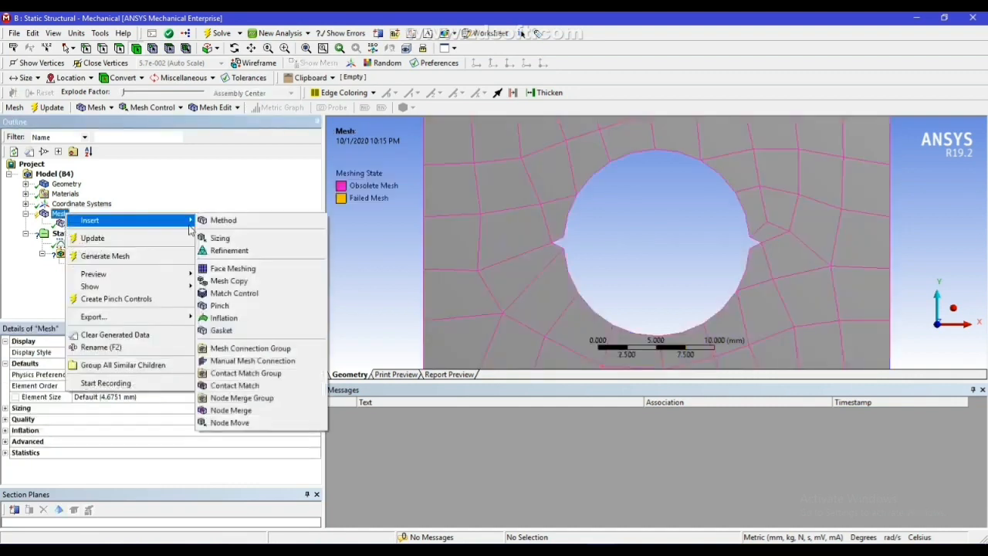
{"action": "left_click", "coordinate": [219, 238]}
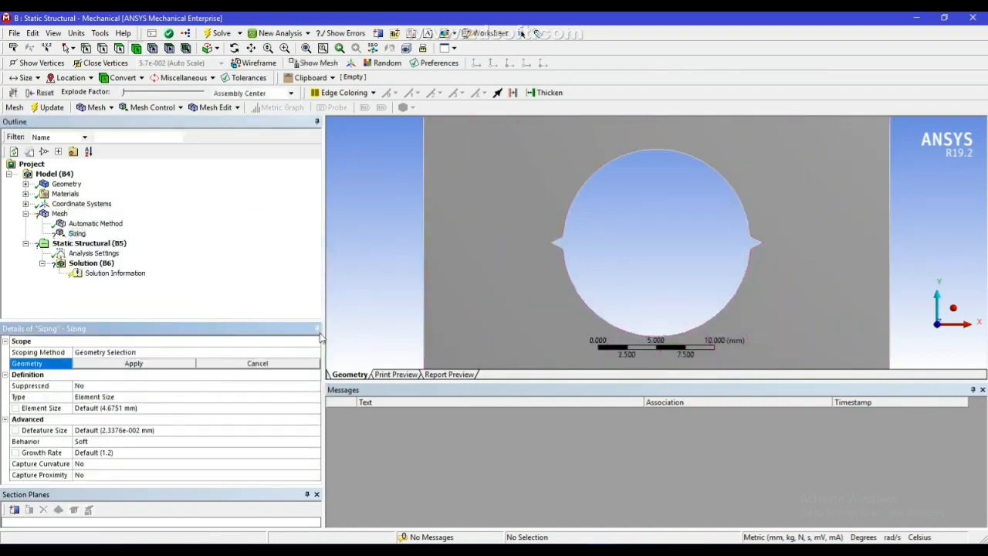
{"action": "left_click", "coordinate": [87, 48]}
{"action": "left_click", "coordinate": [552, 244]}
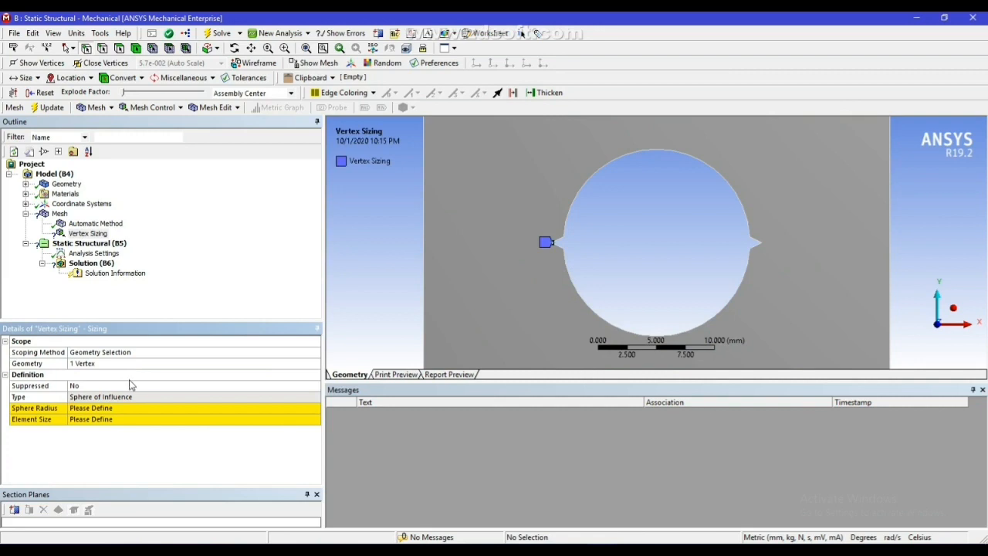
{"action": "left_click", "coordinate": [90, 409]}
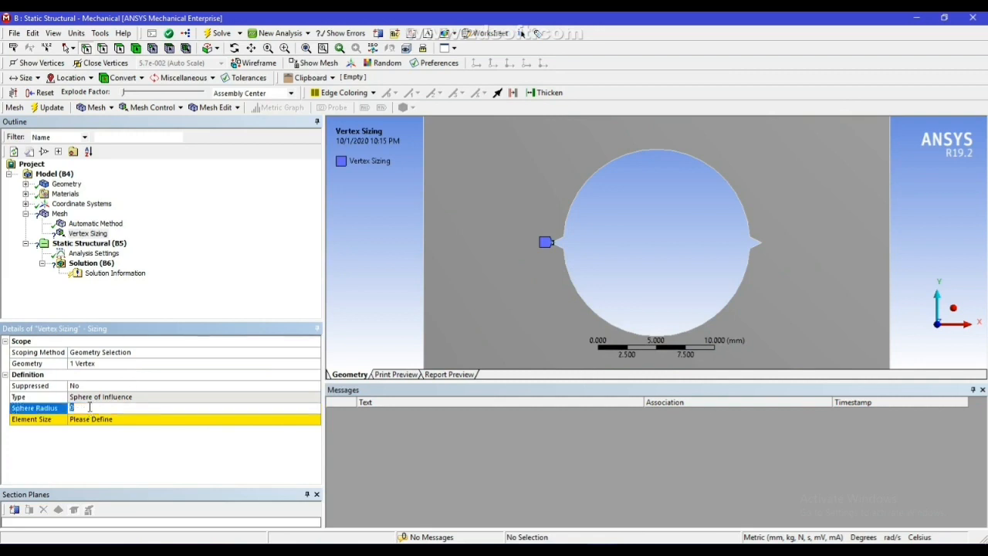
{"action": "left_click", "coordinate": [108, 421]}
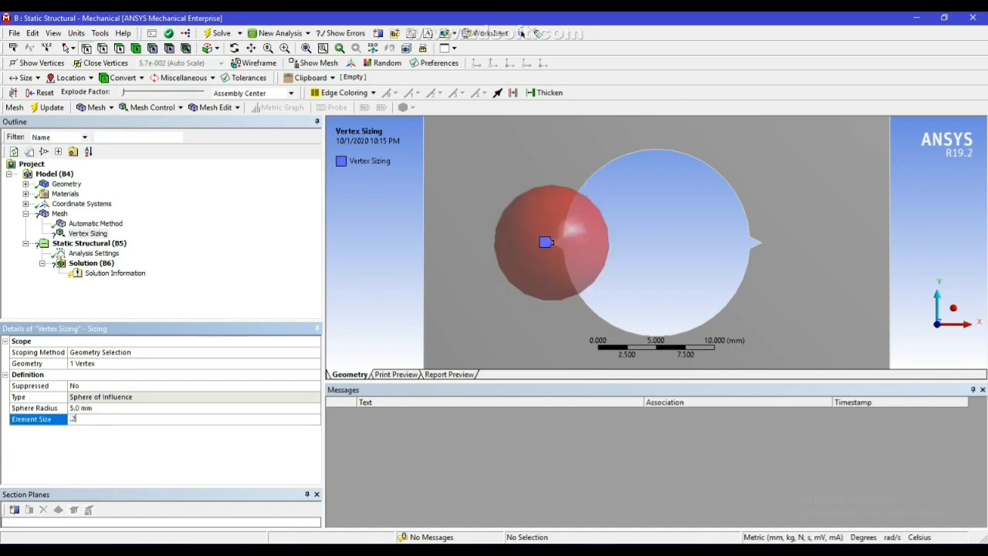
{"action": "left_click", "coordinate": [354, 315]}
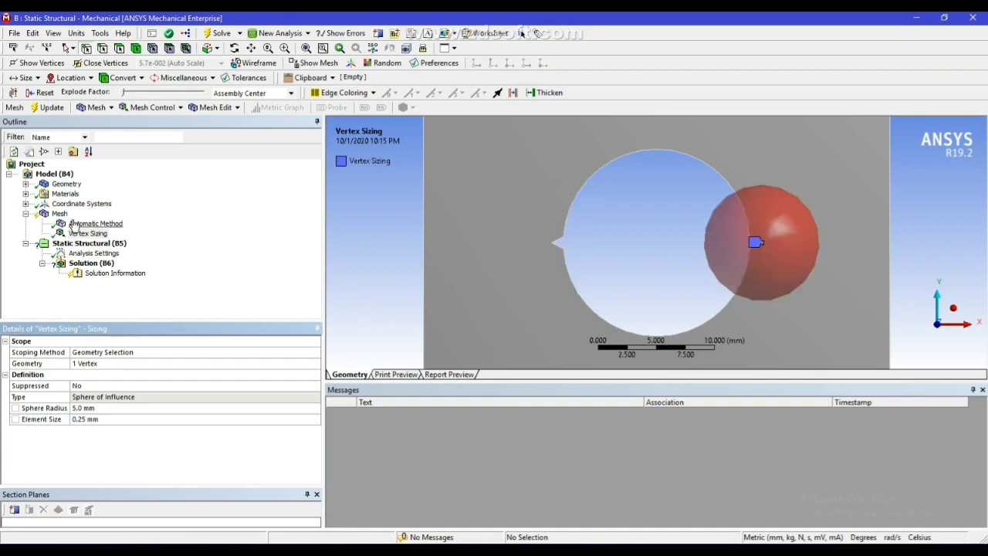
Add a second vertex sizing at the left notch tip, also with a 5 mm sphere radius and 0.25 mm element size
{"action": "right_click", "coordinate": [61, 216]}
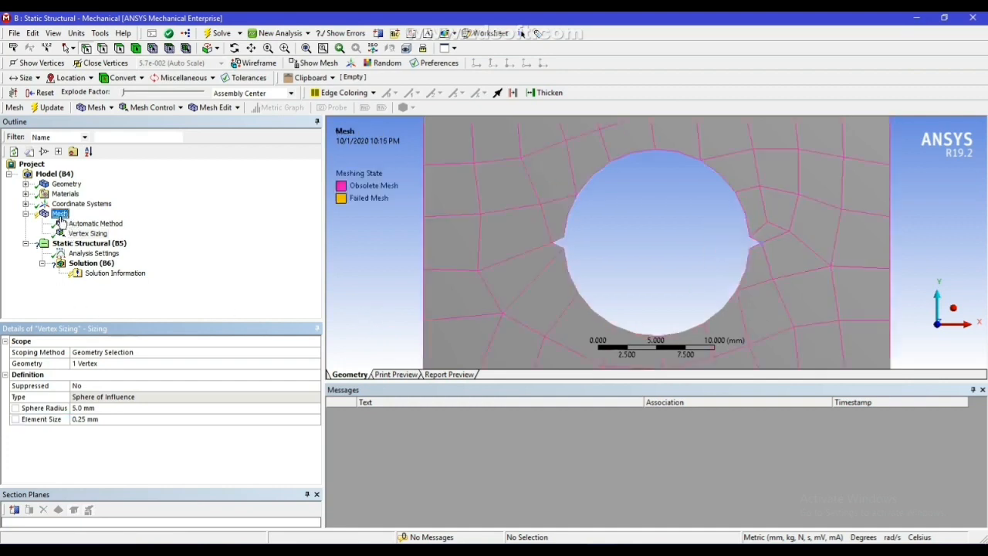
{"action": "mouse_move", "coordinate": [175, 230]}
{"action": "left_click", "coordinate": [213, 242]}
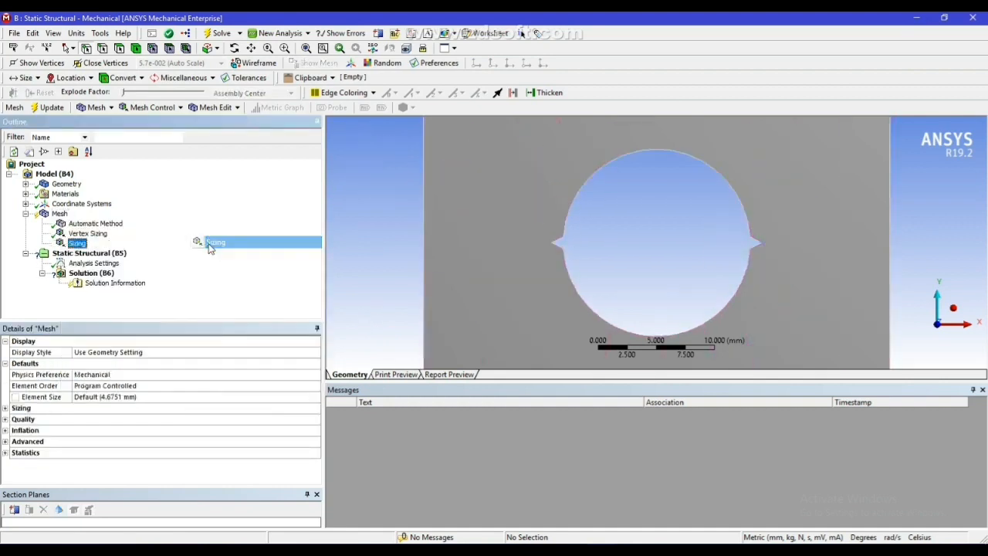
{"action": "left_click", "coordinate": [553, 244]}
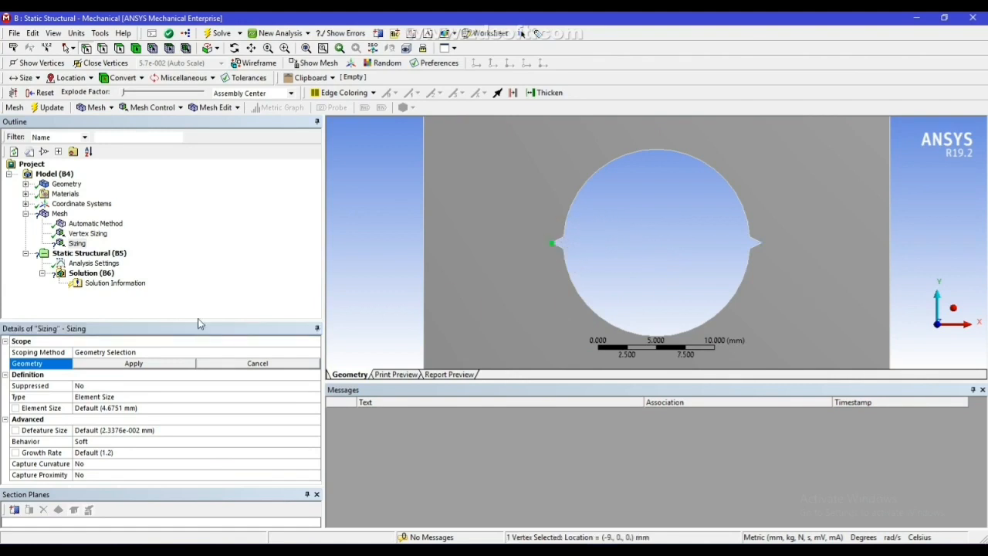
{"action": "left_click", "coordinate": [108, 364]}
{"action": "left_click", "coordinate": [92, 408]}
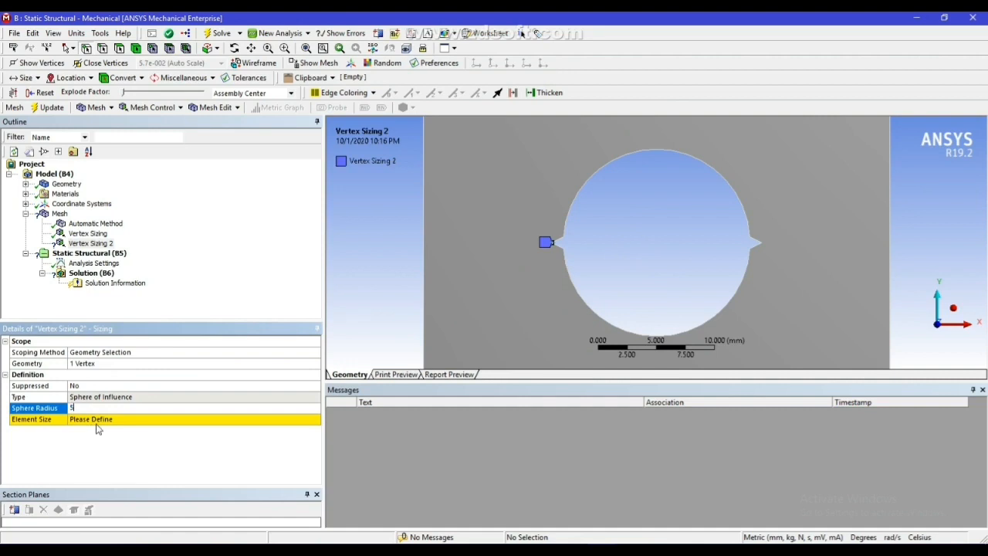
{"action": "left_click", "coordinate": [101, 421]}
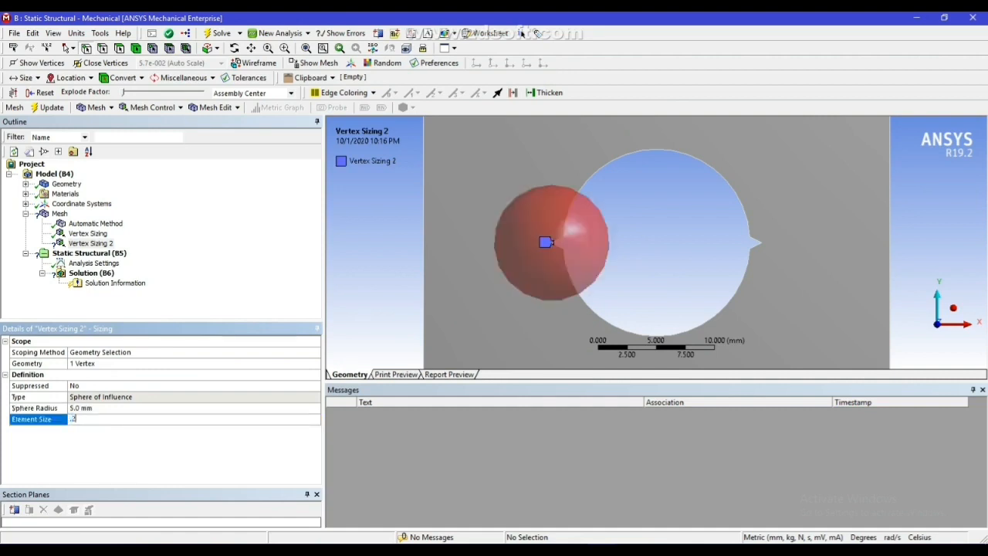
{"action": "type", "text": ".25"}
{"action": "key", "text": "Return"}
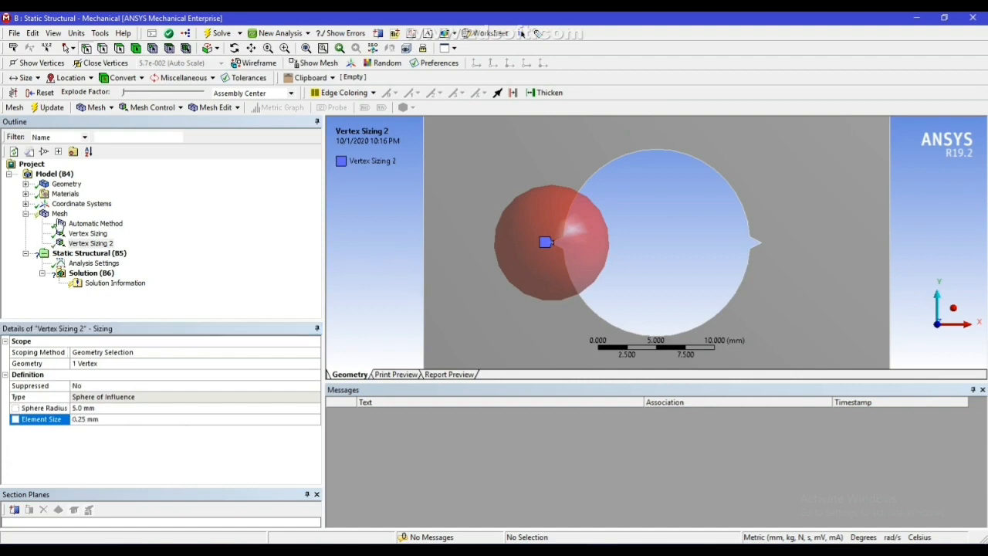
Generate the mesh and inspect the refinement around the notch tips
{"action": "left_click", "coordinate": [60, 213]}
{"action": "right_click", "coordinate": [60, 214]}
{"action": "left_click", "coordinate": [96, 258]}
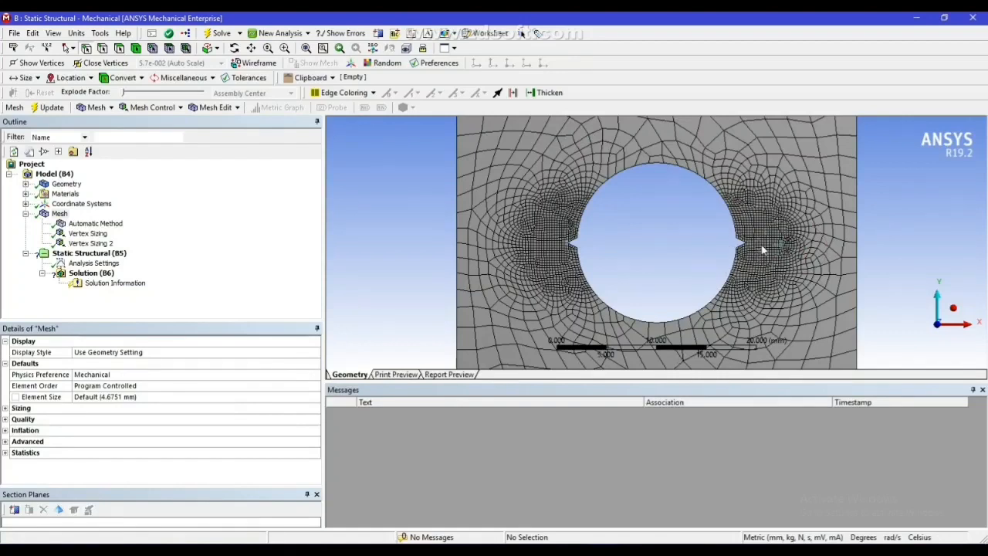
{"action": "scroll", "coordinate": [765, 249], "scroll_direction": "up", "scroll_amount": 2}
{"action": "scroll", "coordinate": [762, 249], "scroll_direction": "down", "scroll_amount": 2}
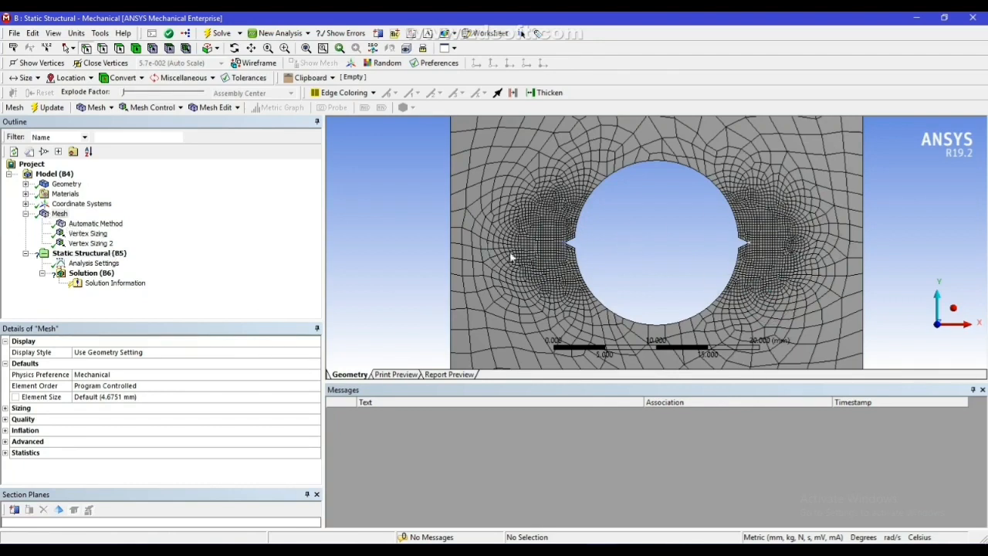
Create a named selection containing the left and right notch-tip vertices, keeping the default name
{"action": "left_click", "coordinate": [67, 184]}
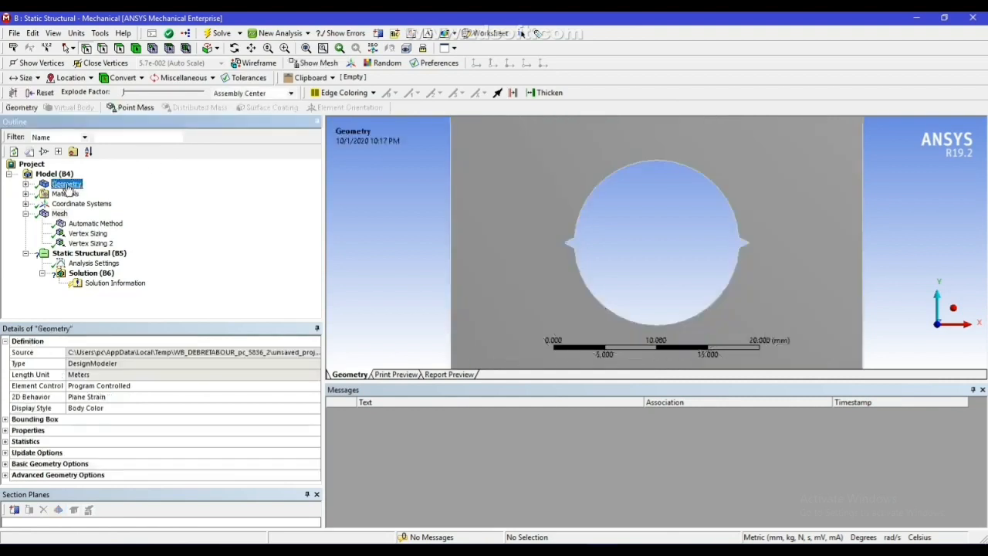
{"action": "scroll", "coordinate": [629, 253], "scroll_direction": "up", "scroll_amount": 3}
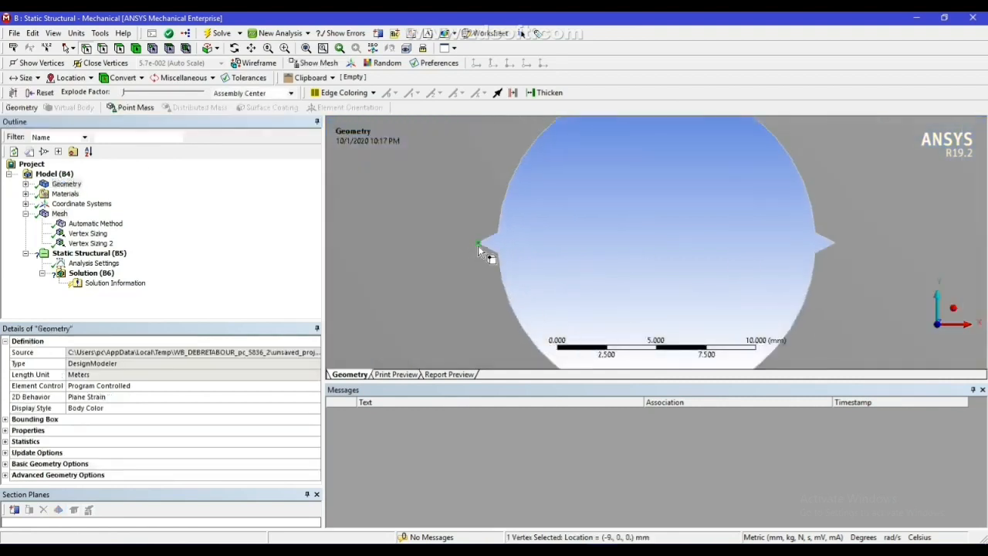
{"action": "right_click", "coordinate": [478, 245]}
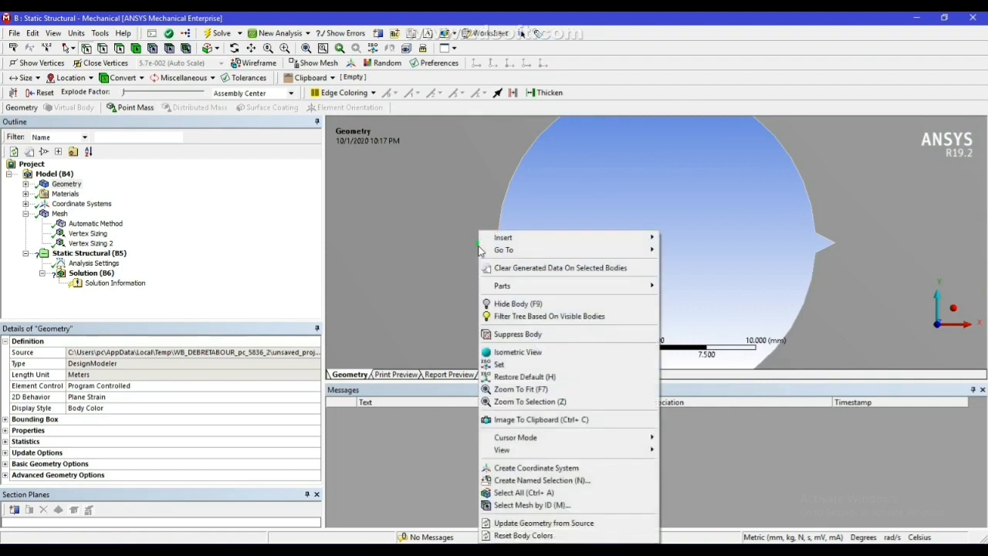
{"action": "left_click", "coordinate": [432, 293]}
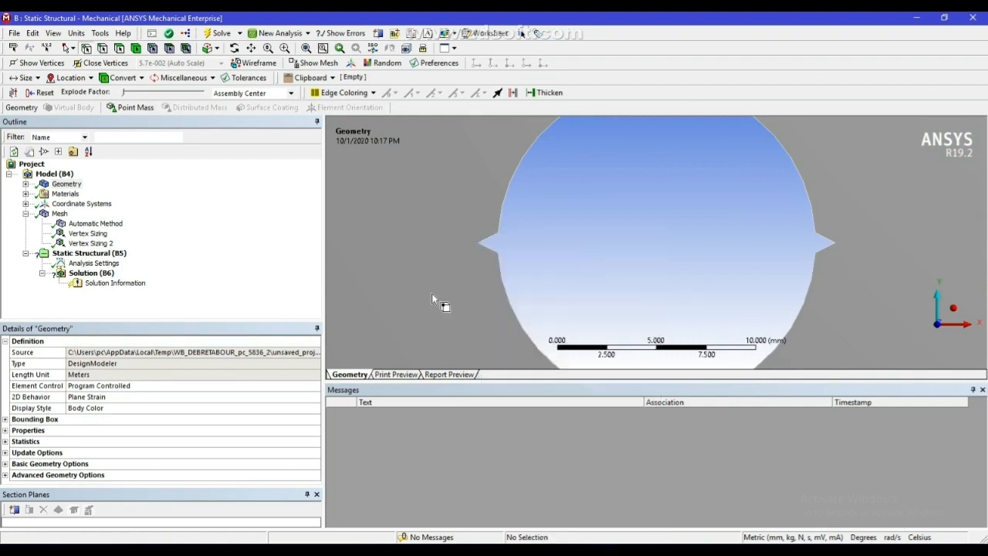
{"action": "left_click", "coordinate": [480, 246]}
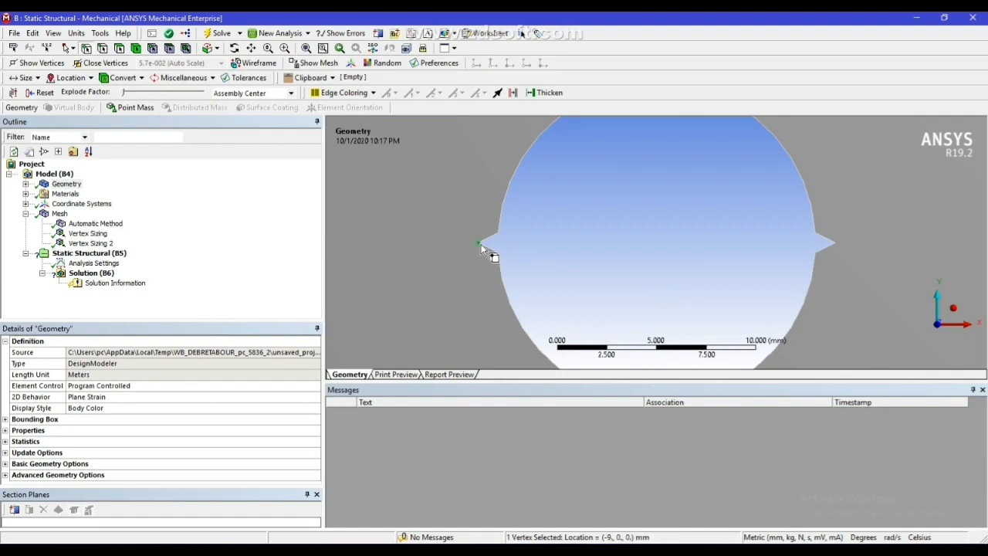
{"action": "left_click", "coordinate": [835, 244], "text": "ctrl"}
{"action": "right_click", "coordinate": [838, 244]}
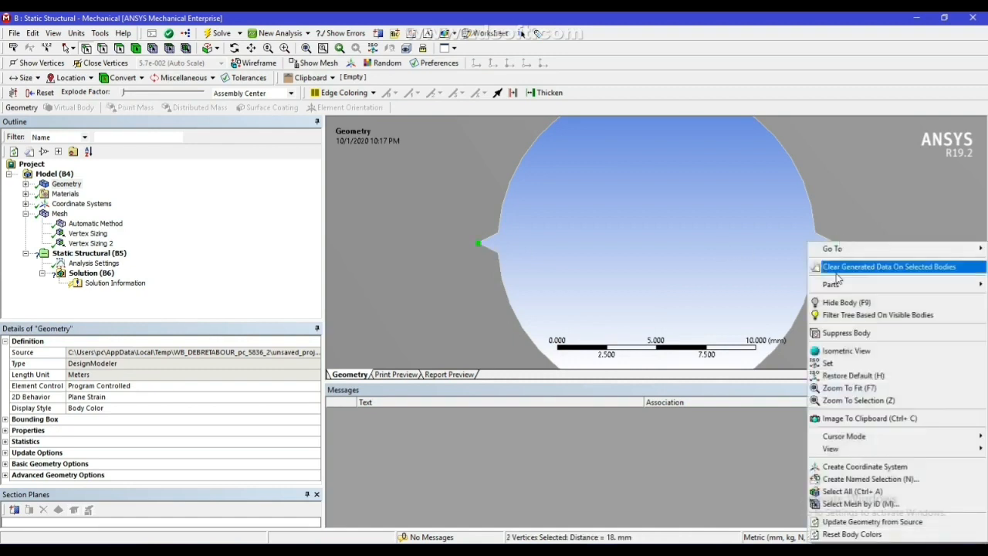
{"action": "left_click", "coordinate": [877, 479]}
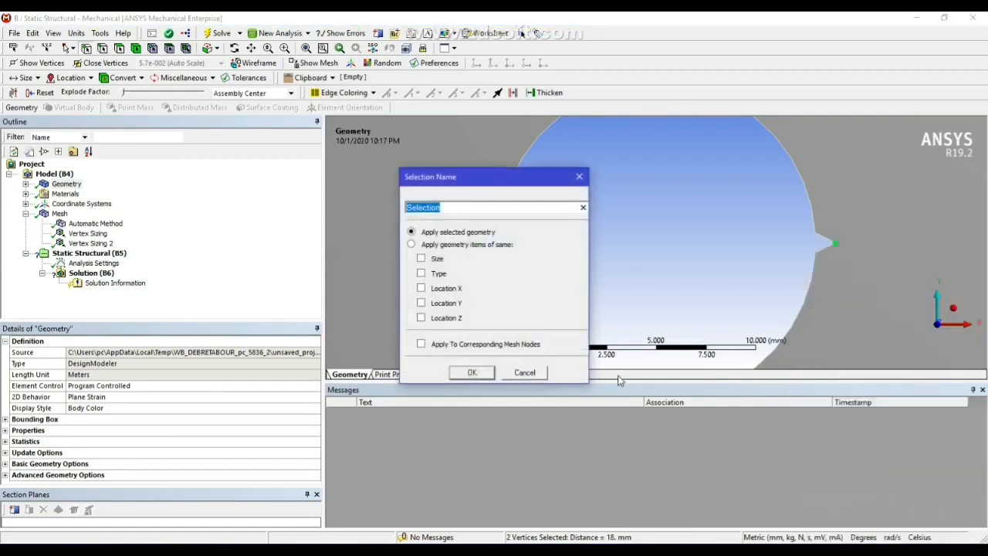
{"action": "left_click", "coordinate": [469, 373]}
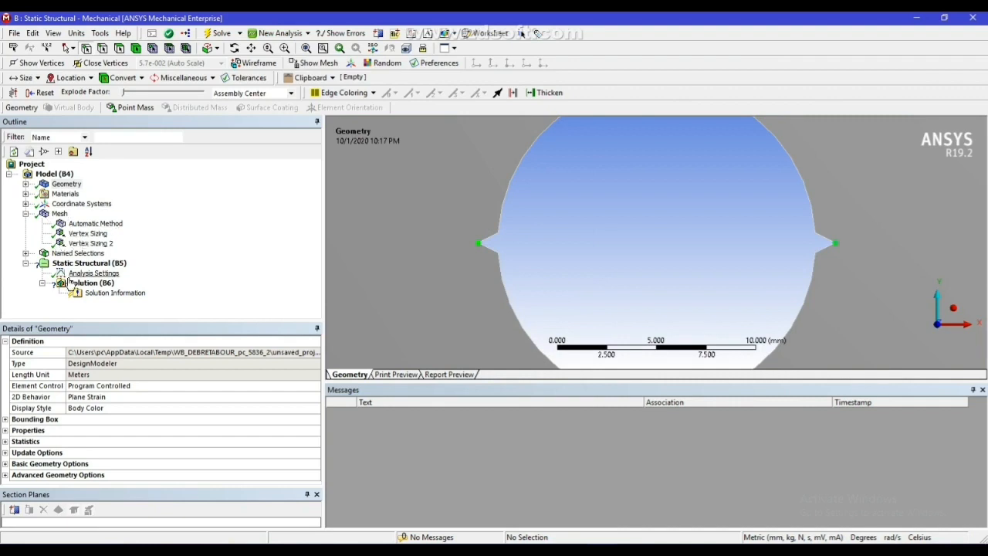
Create a nodal named selection from the notch-tip vertex named selection
{"action": "left_click", "coordinate": [24, 254]}
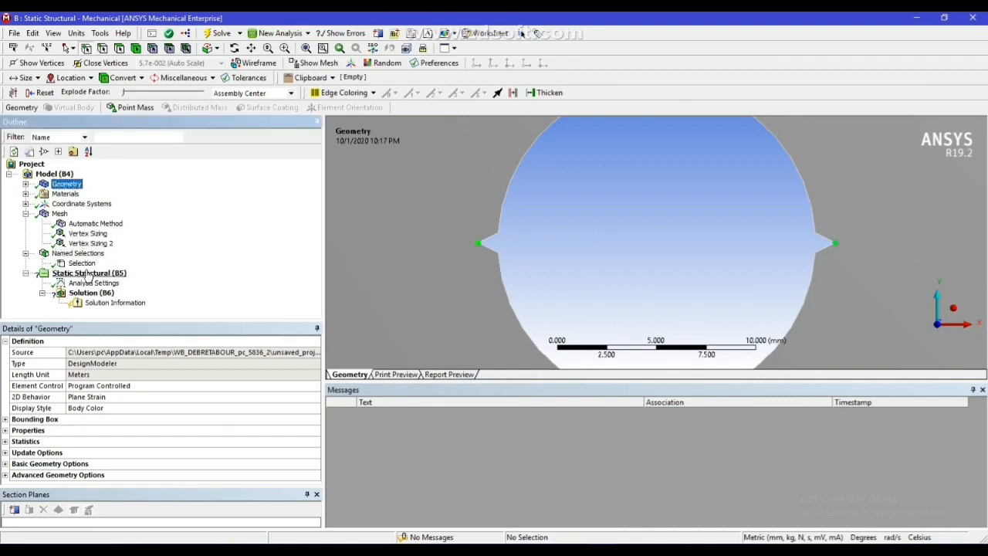
{"action": "left_click", "coordinate": [80, 264]}
{"action": "right_click", "coordinate": [86, 264]}
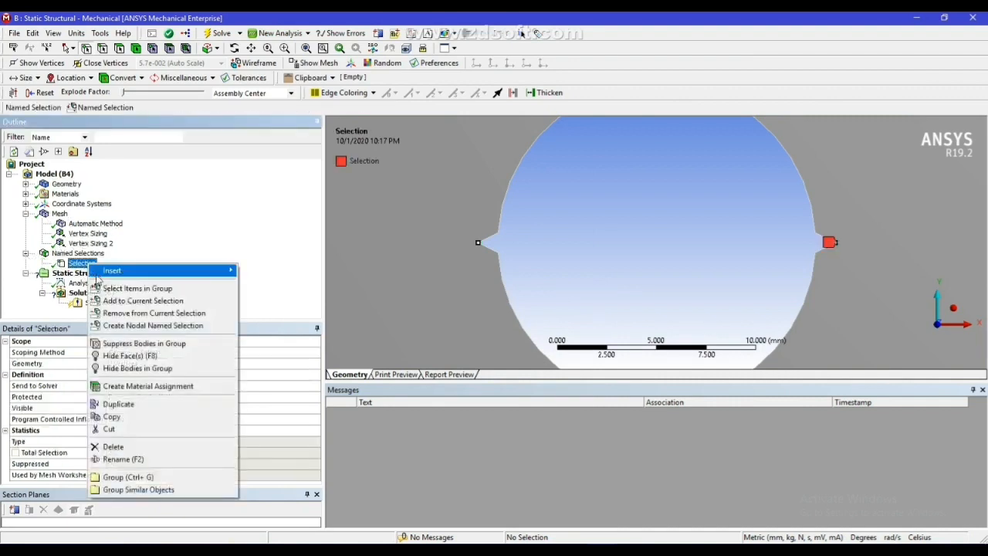
{"action": "left_click", "coordinate": [132, 326]}
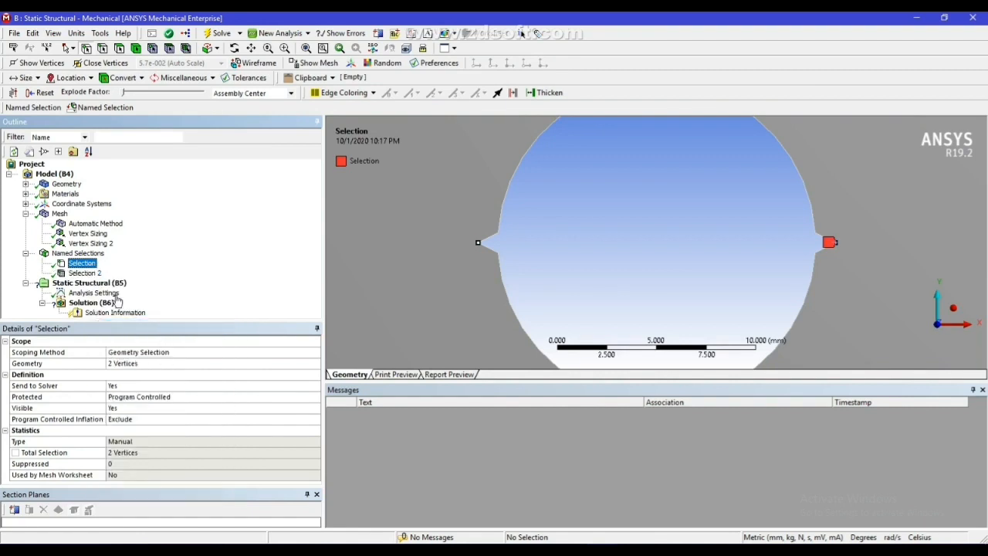
Add a Fracture object to the model and insert a Pre-Meshed Crack in it
{"action": "left_click", "coordinate": [55, 173]}
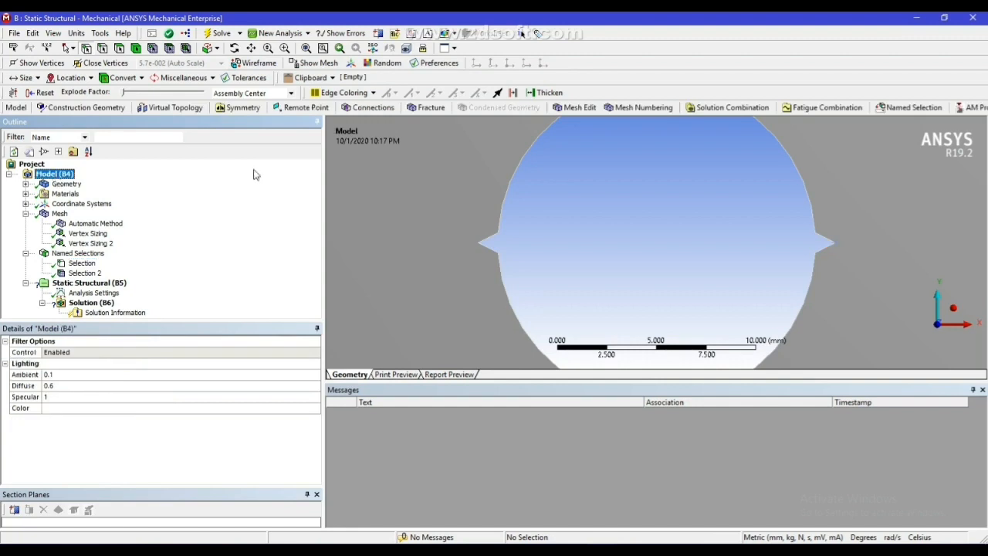
{"action": "left_click", "coordinate": [416, 109]}
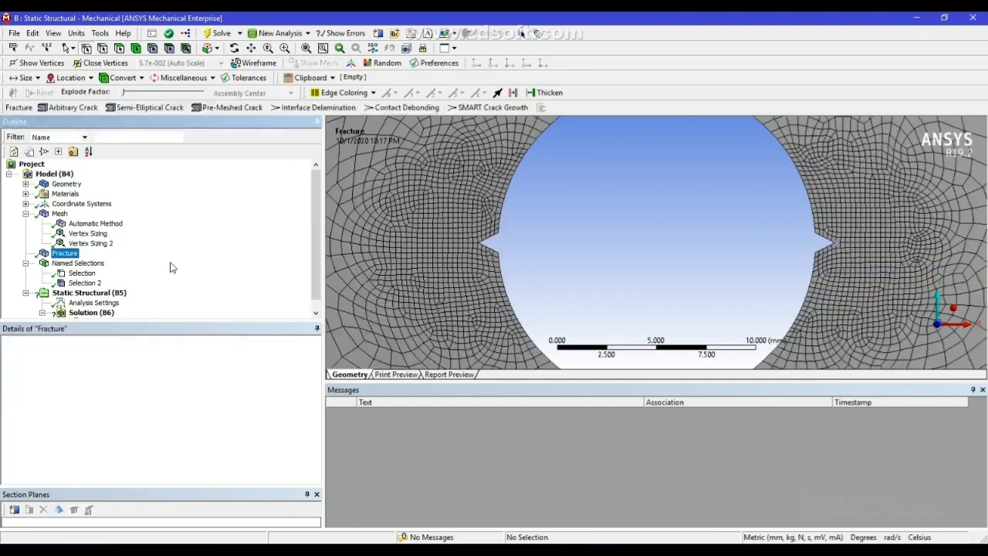
{"action": "right_click", "coordinate": [62, 260]}
{"action": "mouse_move", "coordinate": [155, 263]}
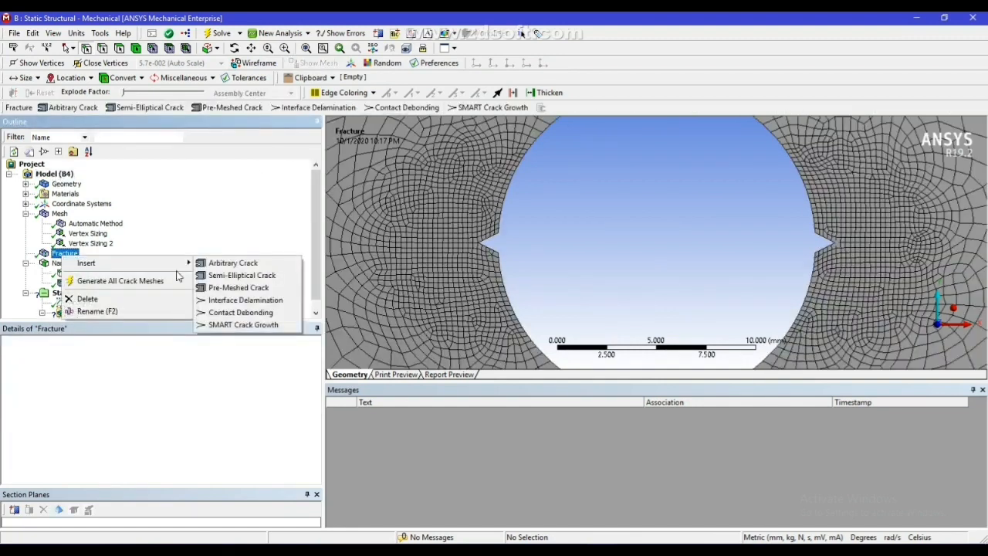
{"action": "left_click", "coordinate": [217, 288]}
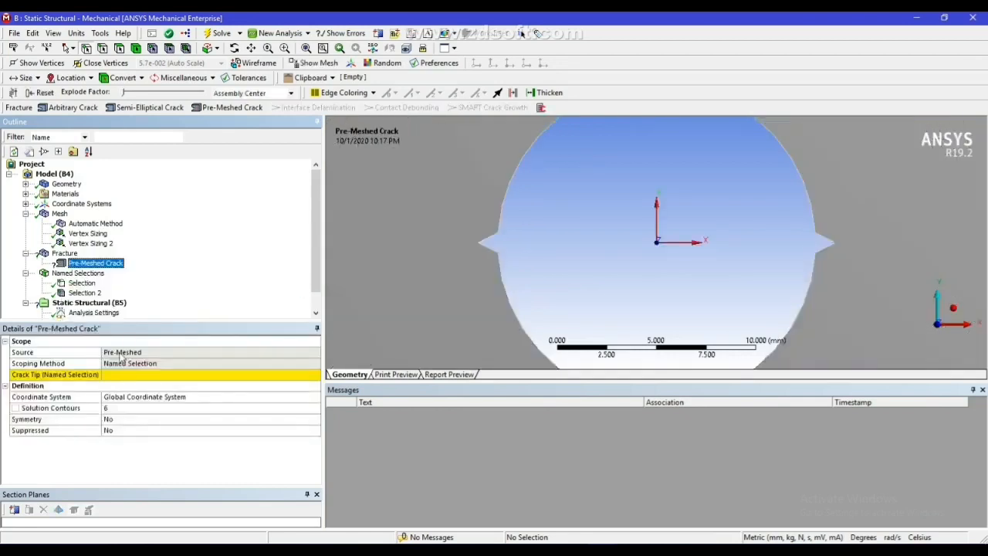
Scope the crack tip to the nodal selection Selection 2 and set the crack's coordinate system to Coordinate System at the left notch tip
{"action": "left_click", "coordinate": [144, 375]}
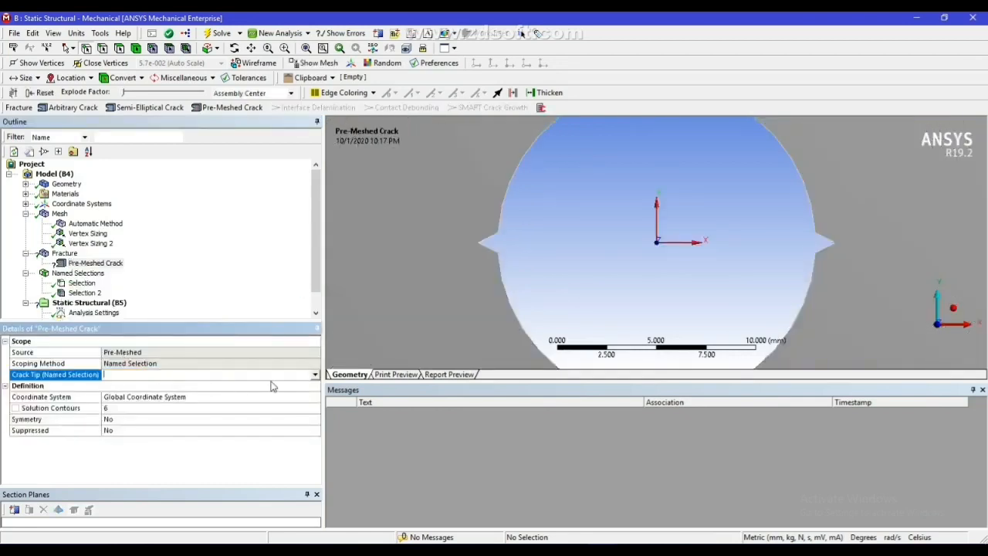
{"action": "left_click", "coordinate": [315, 375]}
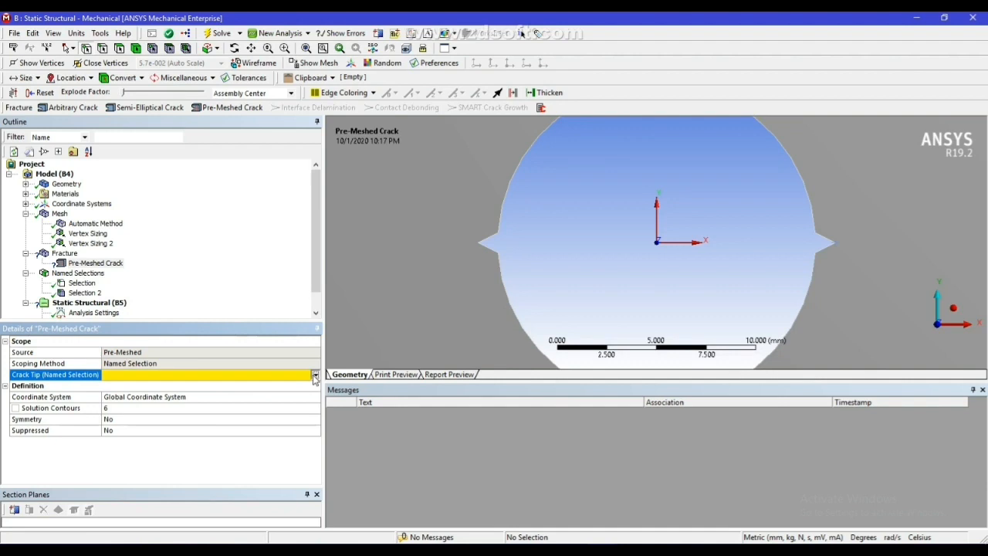
{"action": "left_click", "coordinate": [183, 384]}
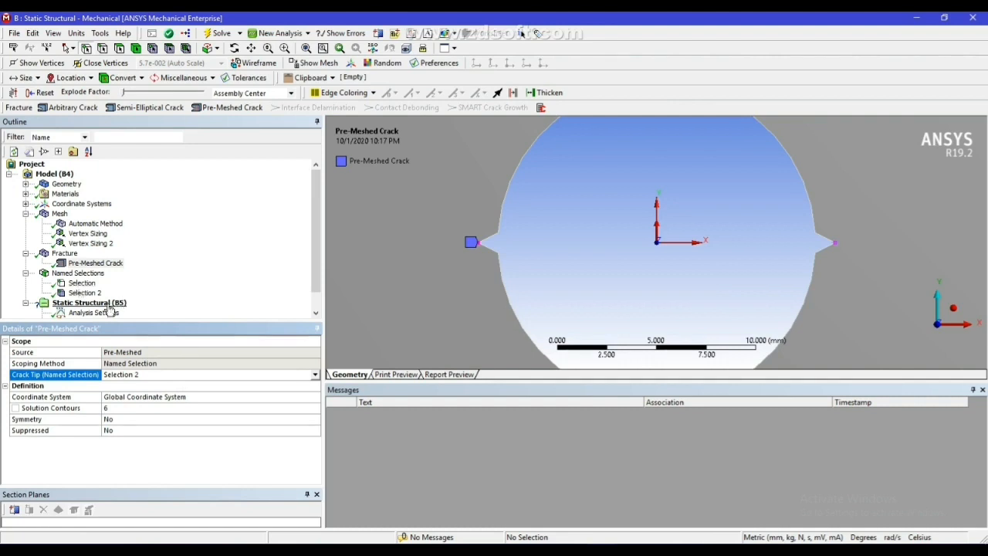
{"action": "left_click", "coordinate": [143, 400]}
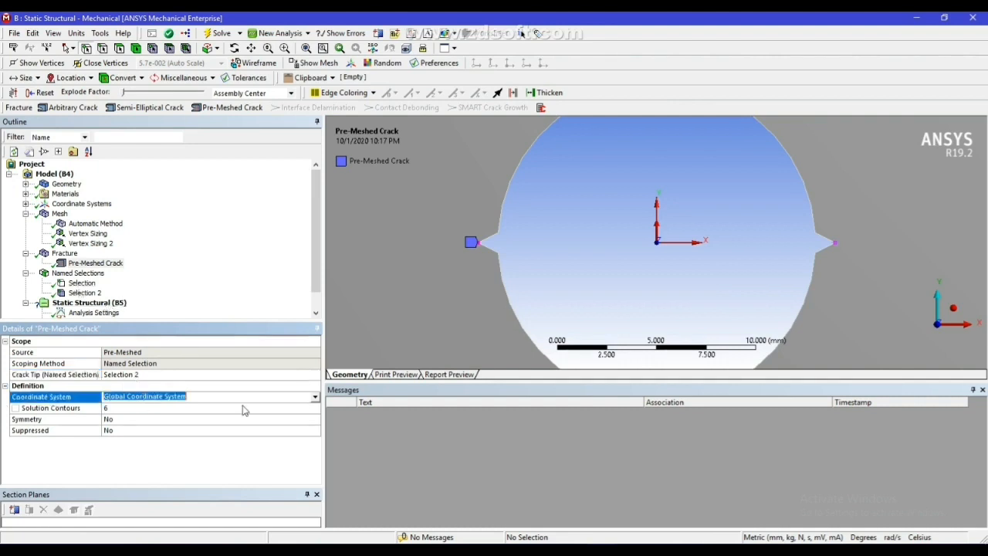
{"action": "left_click", "coordinate": [315, 397]}
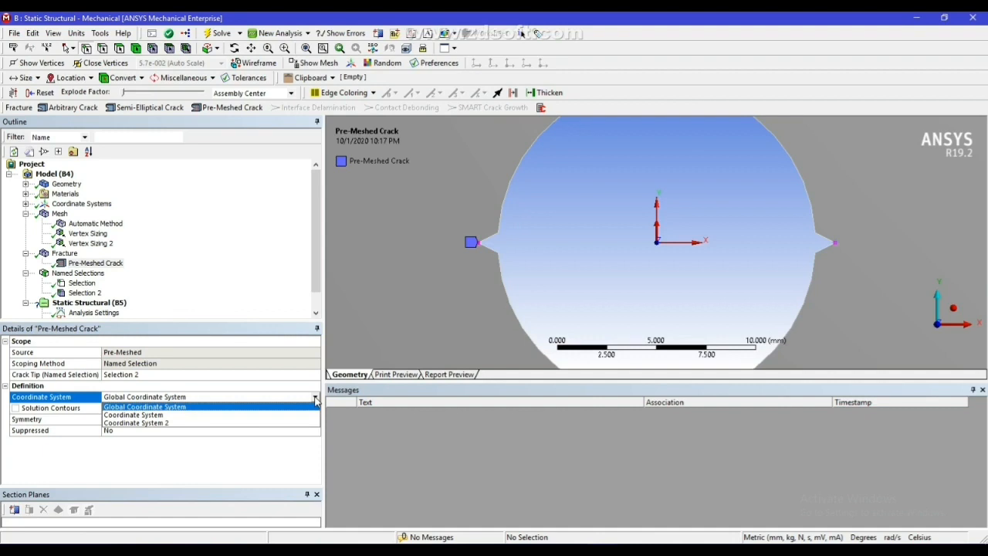
{"action": "left_click", "coordinate": [197, 416]}
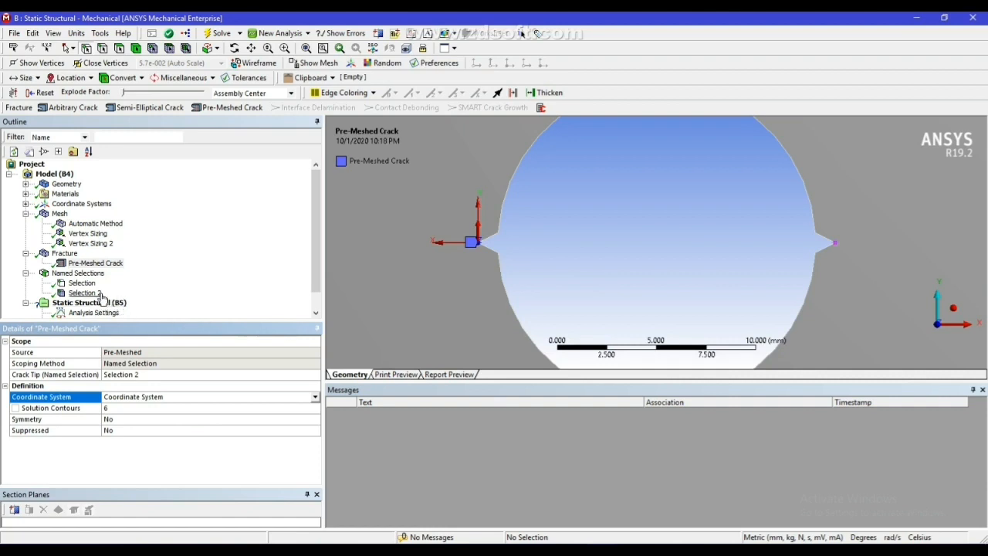
Insert a second Pre-Meshed Crack with Selection 2 as its crack tip and Coordinate System 2 as its coordinate system
{"action": "right_click", "coordinate": [69, 254]}
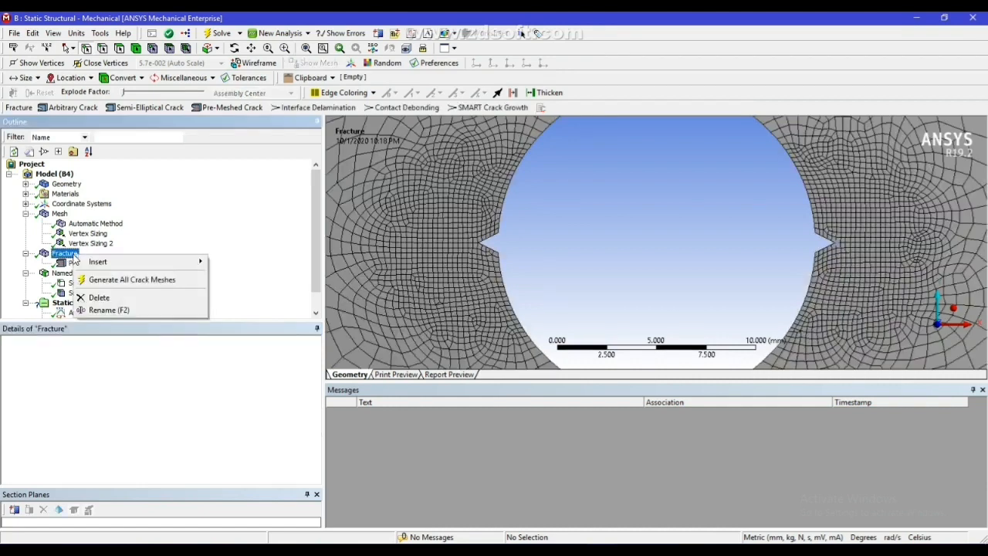
{"action": "mouse_move", "coordinate": [119, 262]}
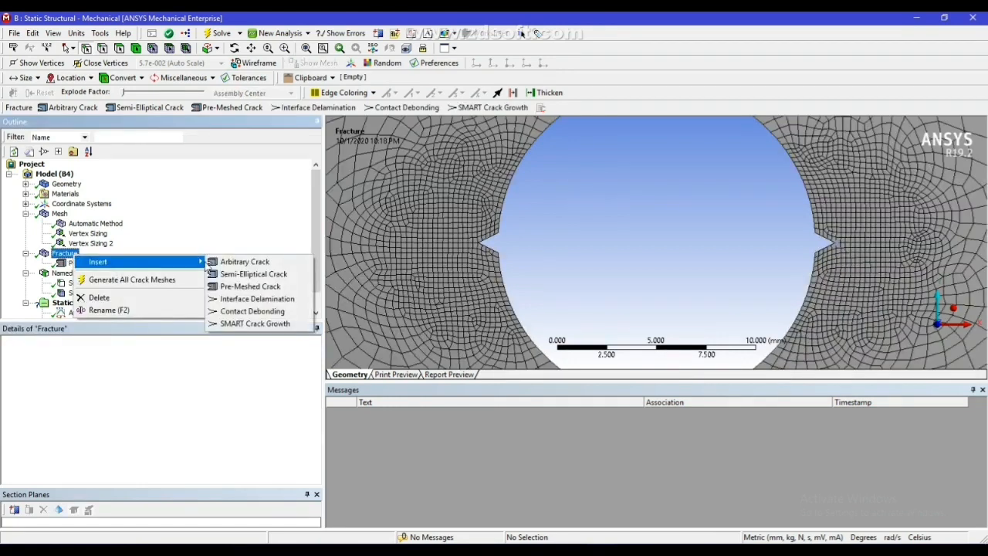
{"action": "left_click", "coordinate": [248, 286]}
{"action": "left_click", "coordinate": [168, 368]}
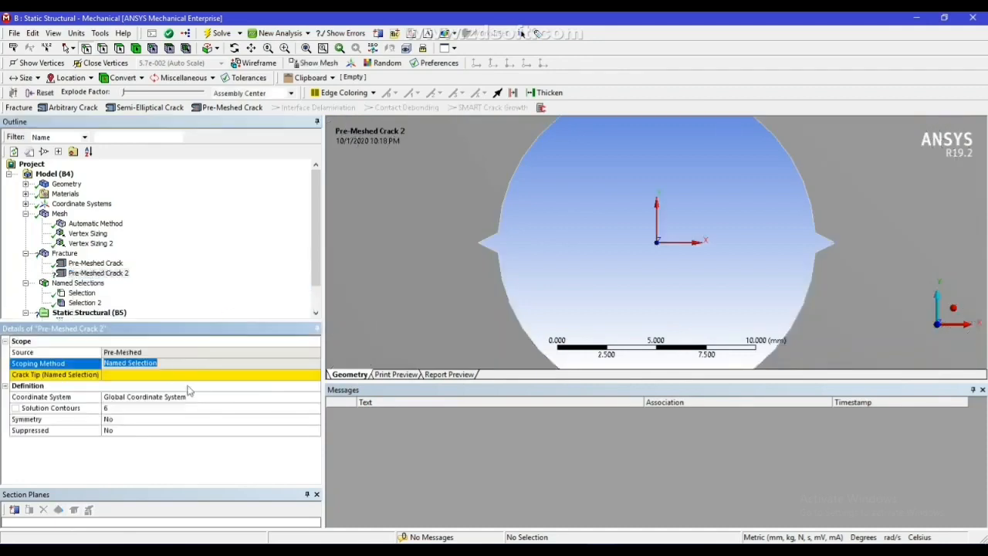
{"action": "left_click", "coordinate": [199, 377]}
{"action": "left_click", "coordinate": [315, 375]}
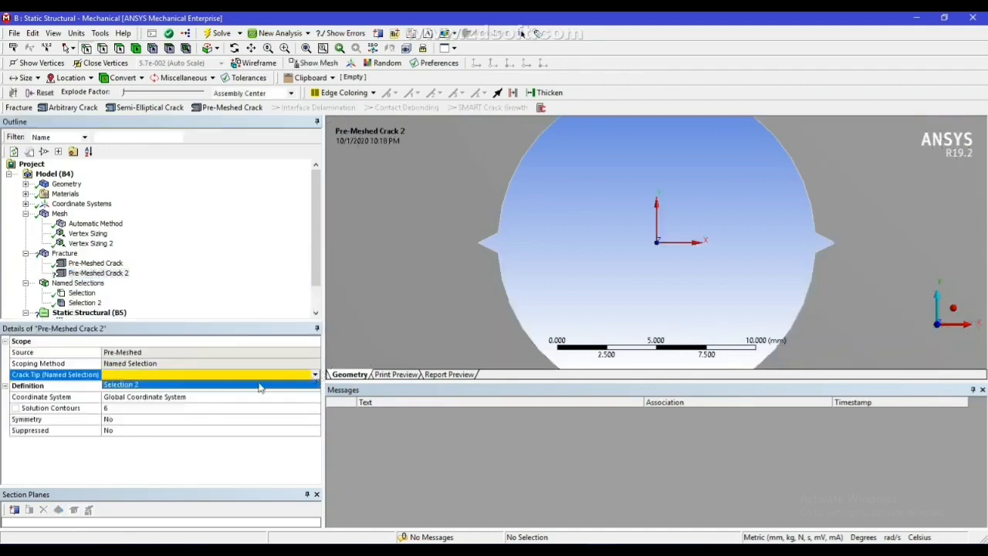
{"action": "left_click", "coordinate": [165, 397]}
{"action": "left_click", "coordinate": [167, 399]}
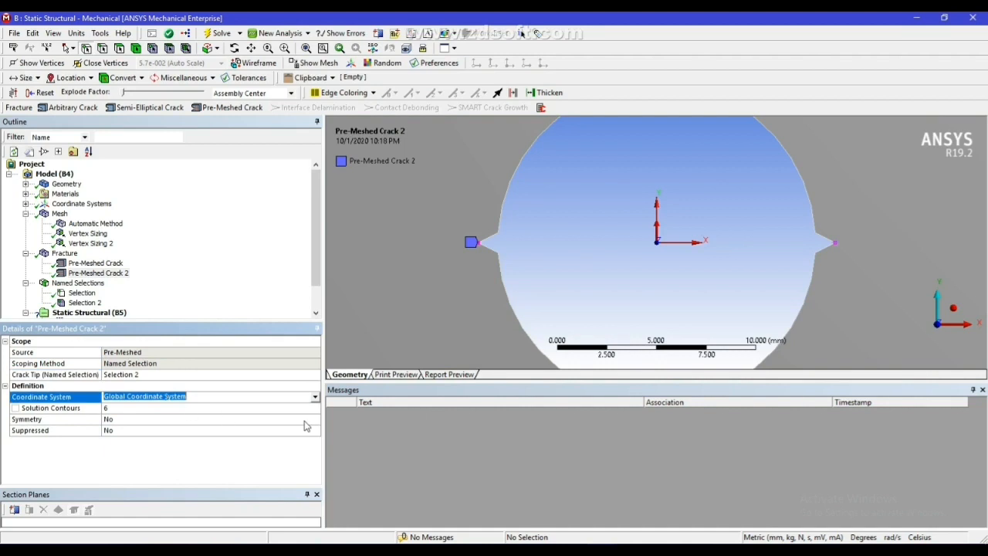
{"action": "left_click", "coordinate": [315, 399]}
{"action": "left_click", "coordinate": [168, 429]}
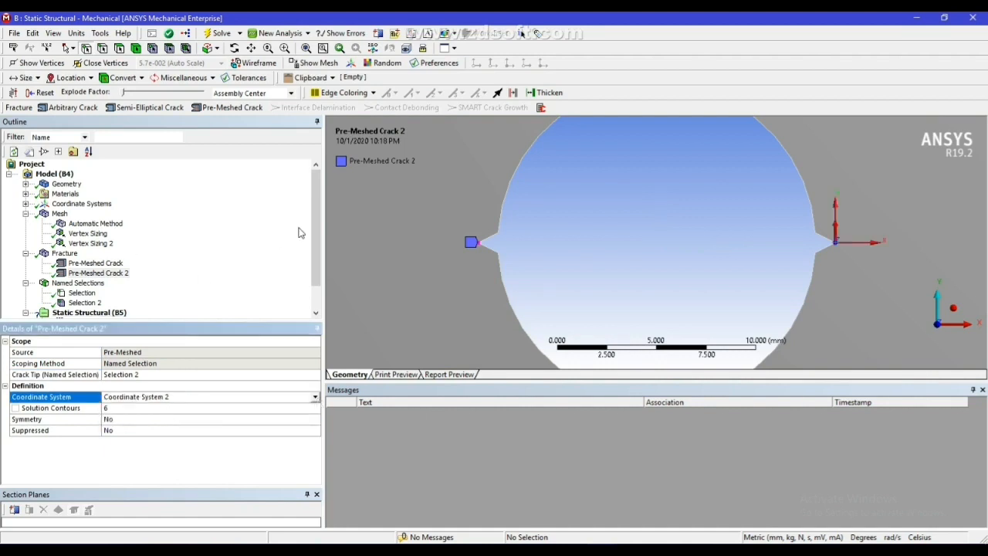
Add a Fixed Support to the static structural analysis, scoped to the plate's bottom edge
{"action": "left_click_drag", "start_coordinate": [314, 212], "coordinate": [330, 261]}
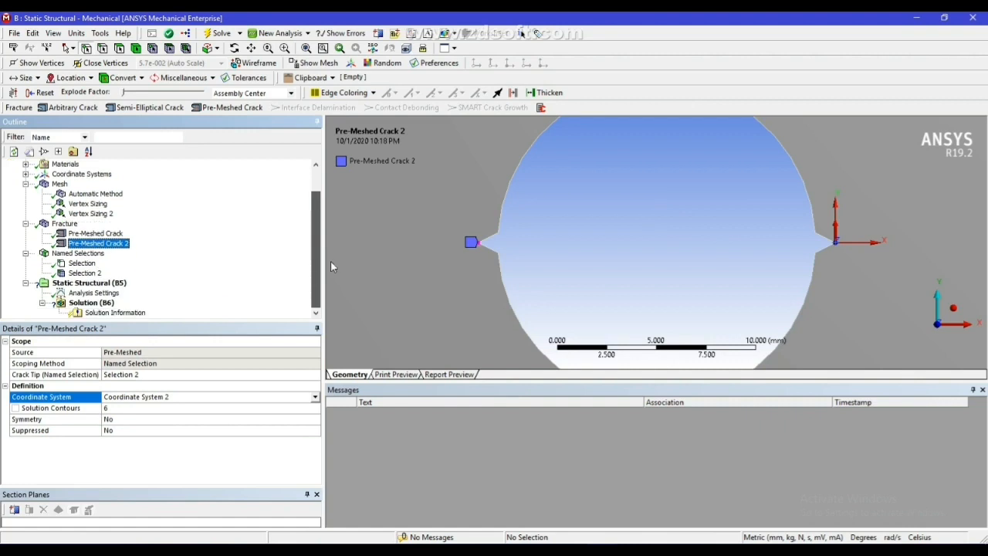
{"action": "right_click", "coordinate": [99, 283]}
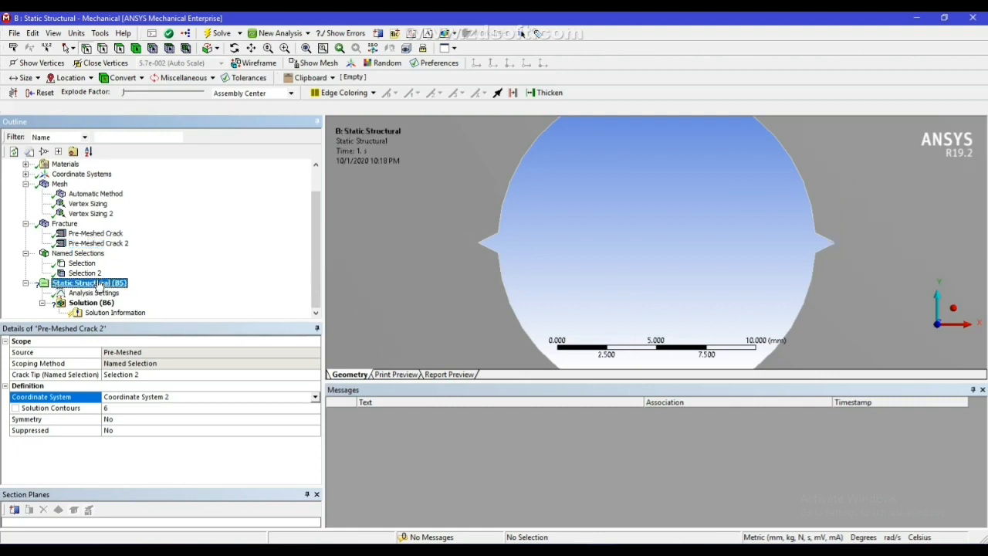
{"action": "mouse_move", "coordinate": [136, 291]}
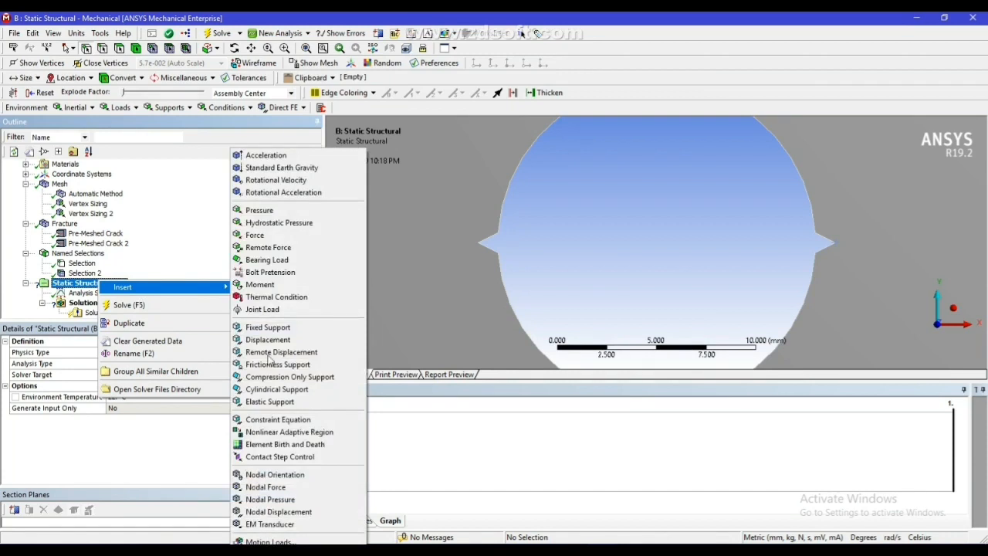
{"action": "left_click", "coordinate": [282, 332]}
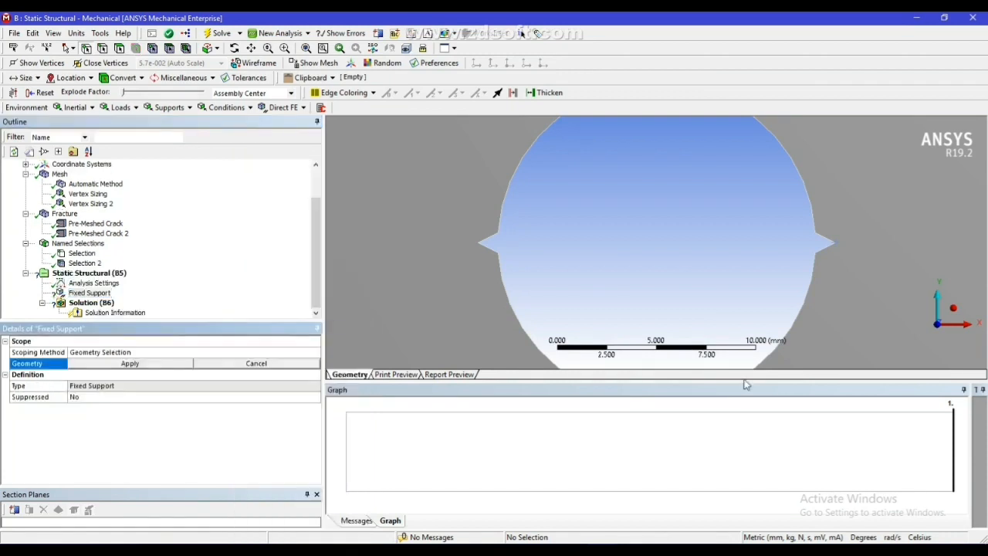
{"action": "scroll", "coordinate": [721, 263], "scroll_direction": "down", "scroll_amount": 5}
{"action": "scroll", "coordinate": [688, 311], "scroll_direction": "down", "scroll_amount": 2}
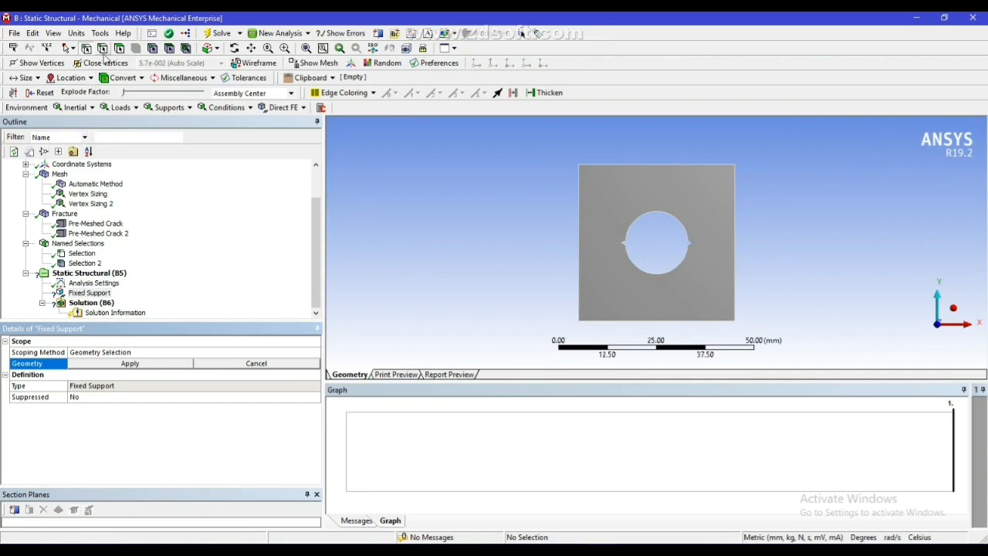
{"action": "left_click", "coordinate": [698, 320]}
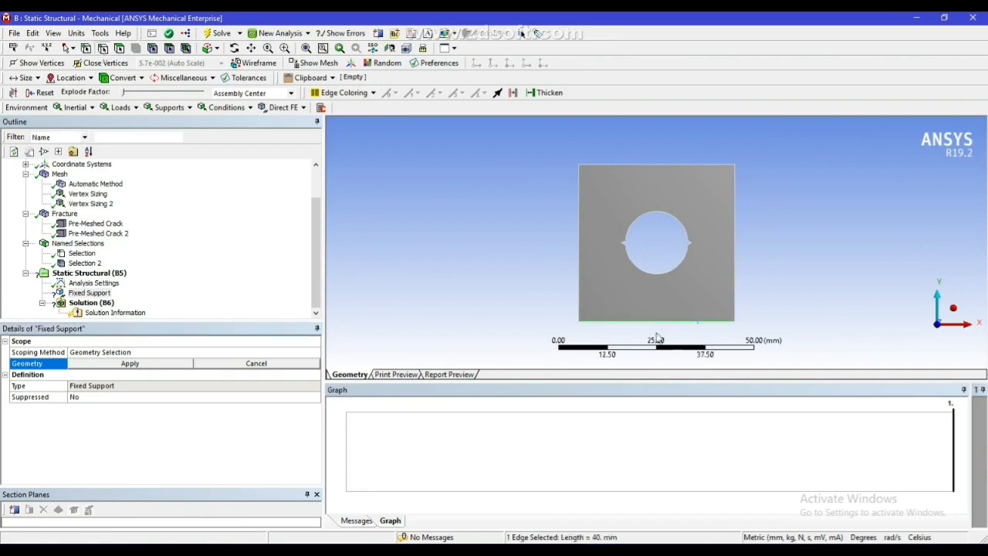
{"action": "left_click", "coordinate": [157, 363]}
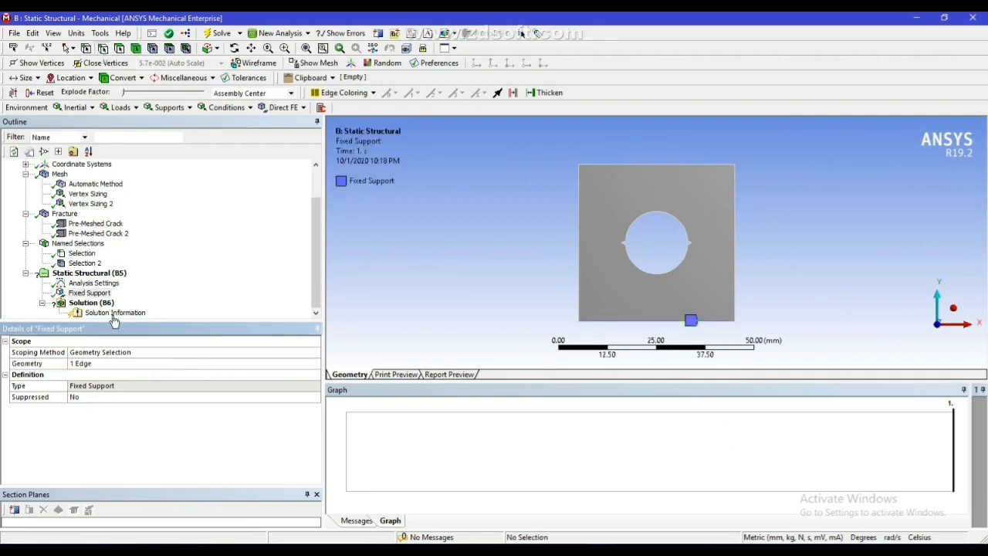
Add a Force load to the static structural analysis, scoped to the plate's top edge
{"action": "left_click", "coordinate": [114, 275]}
{"action": "right_click", "coordinate": [115, 274]}
{"action": "mouse_move", "coordinate": [143, 276]}
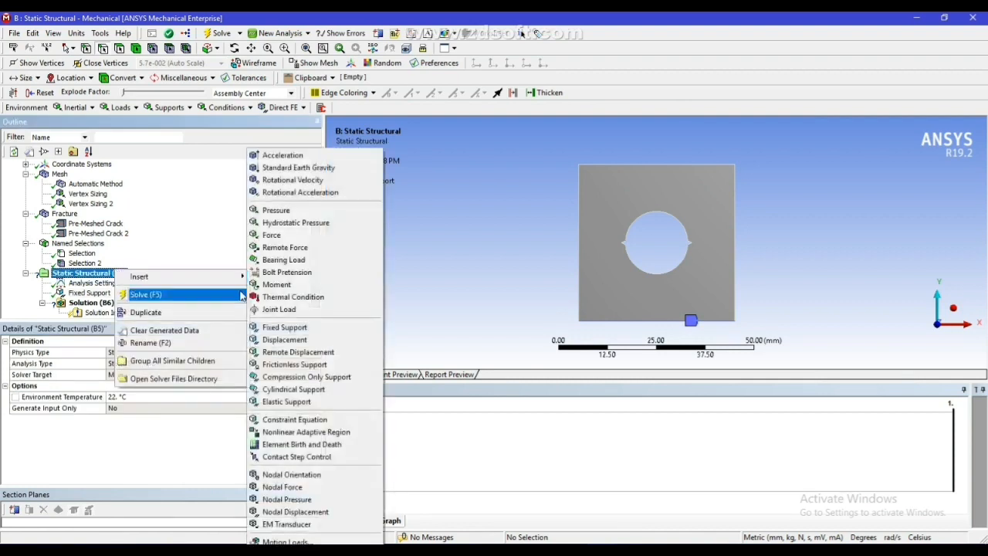
{"action": "left_click", "coordinate": [272, 235]}
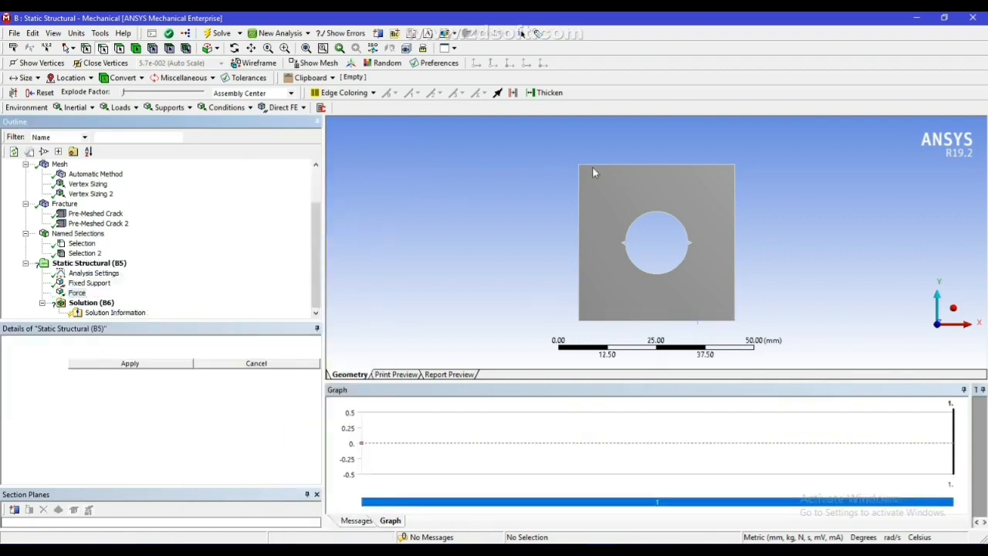
{"action": "left_click", "coordinate": [618, 165]}
{"action": "left_click", "coordinate": [151, 364]}
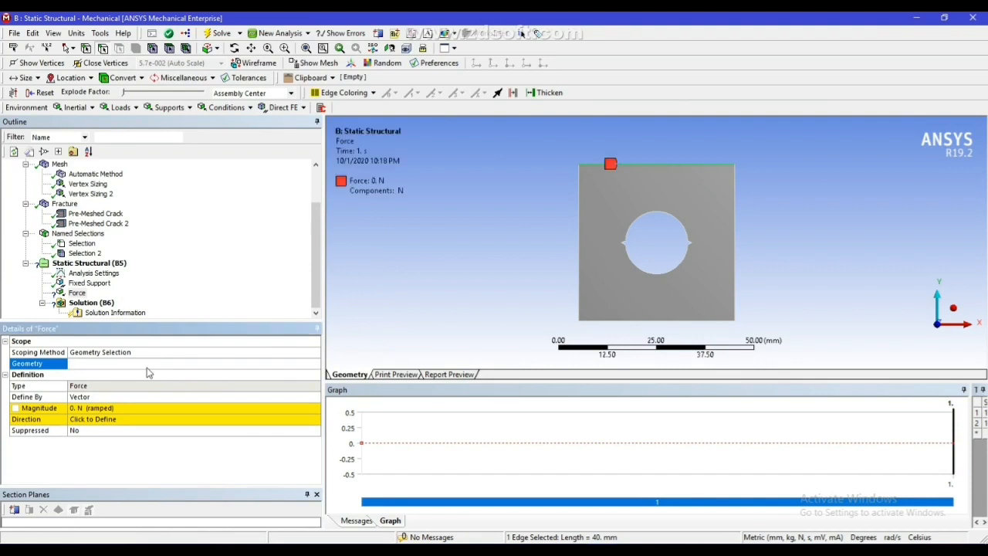
Define the force by components and set its Y component to 1e5 N
{"action": "left_click", "coordinate": [117, 399]}
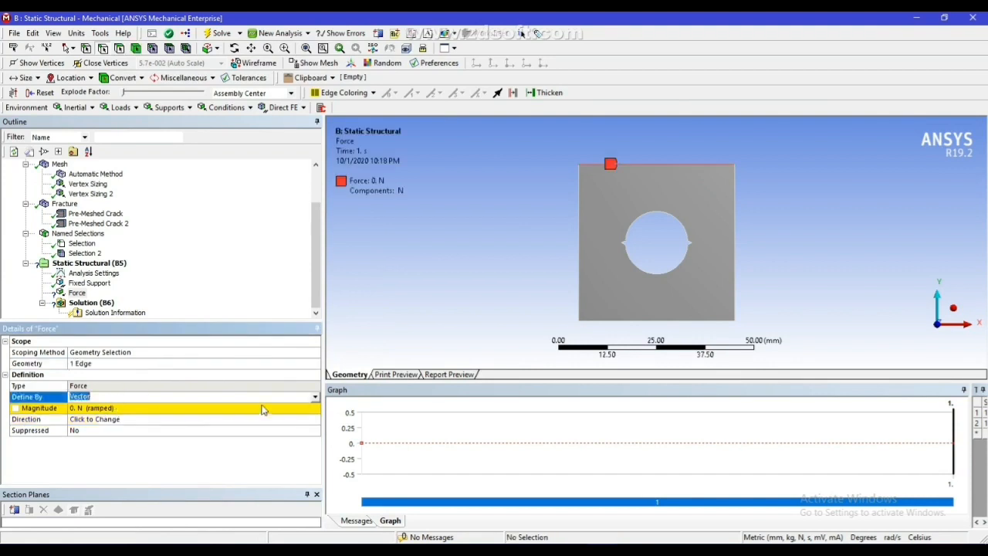
{"action": "left_click", "coordinate": [316, 398]}
{"action": "left_click", "coordinate": [150, 409]}
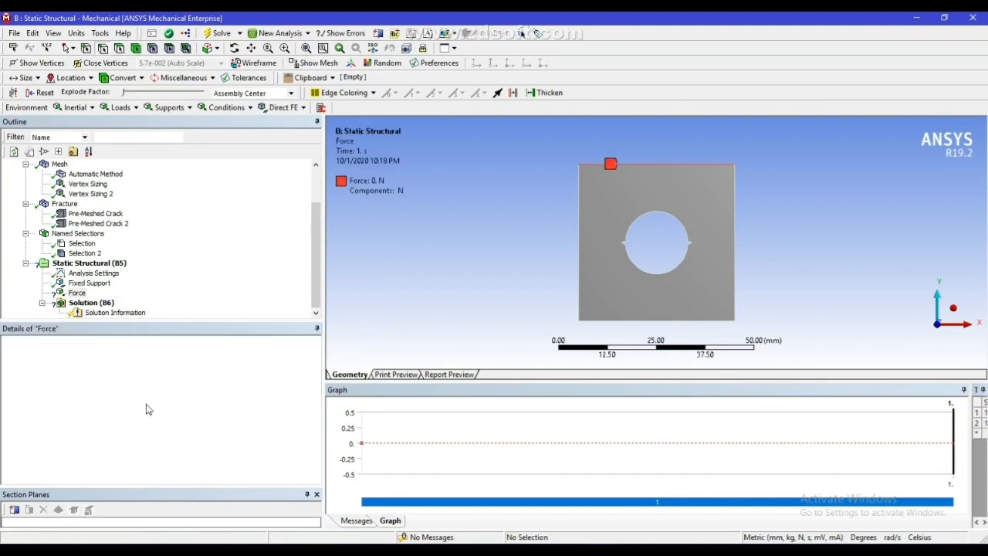
{"action": "left_click", "coordinate": [87, 431]}
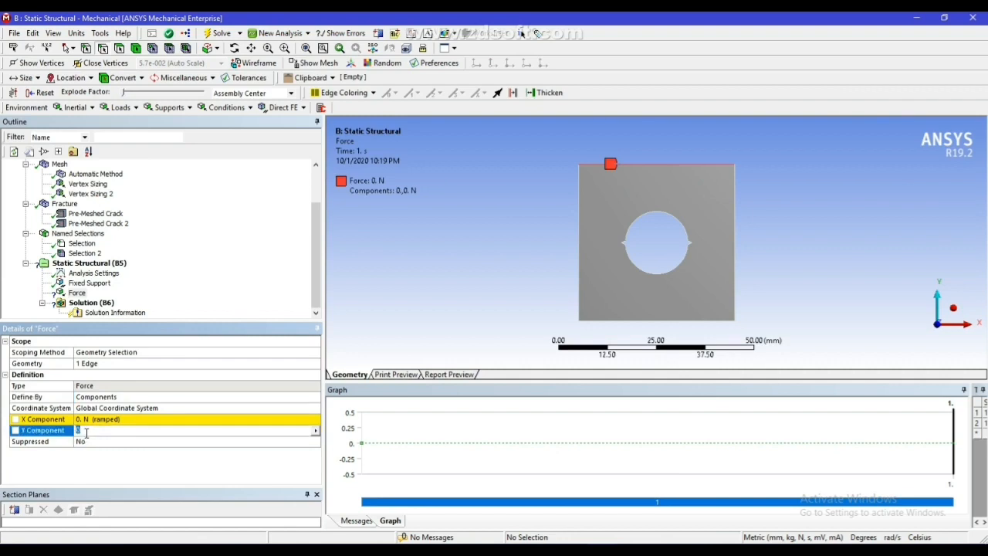
{"action": "type", "text": "1e5"}
{"action": "key", "text": "Return"}
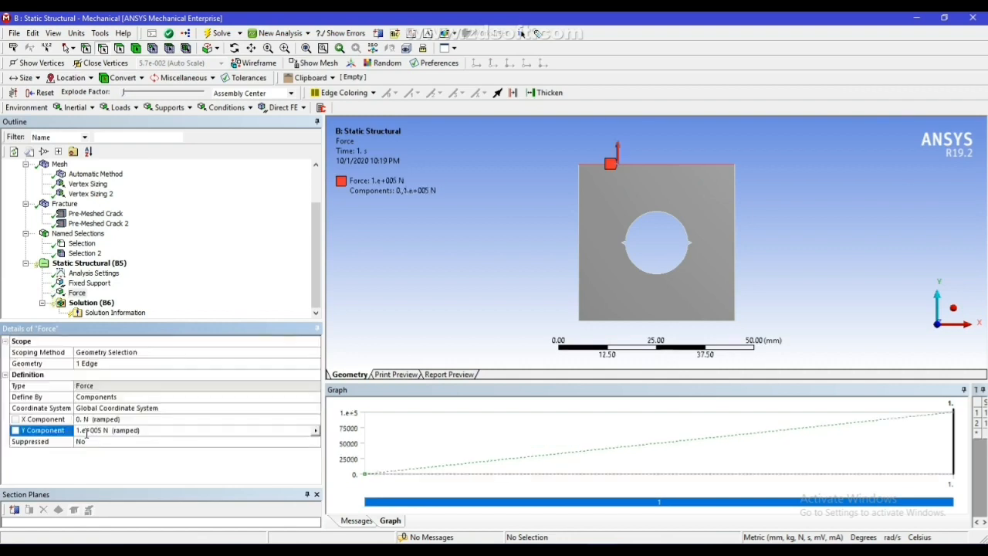
{"action": "left_click", "coordinate": [77, 293]}
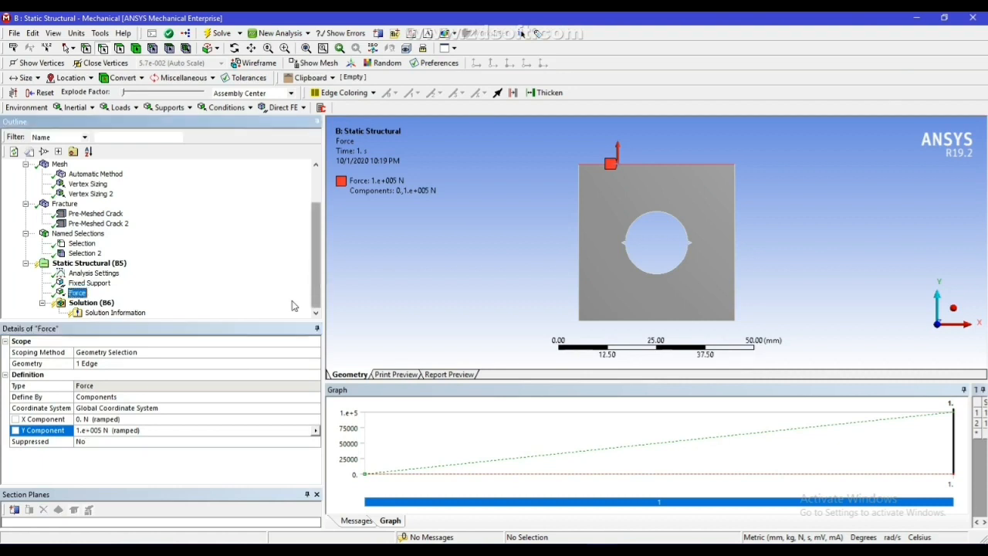
Add Total Deformation and Equivalent (von-Mises) Stress results to the solution
{"action": "right_click", "coordinate": [110, 304]}
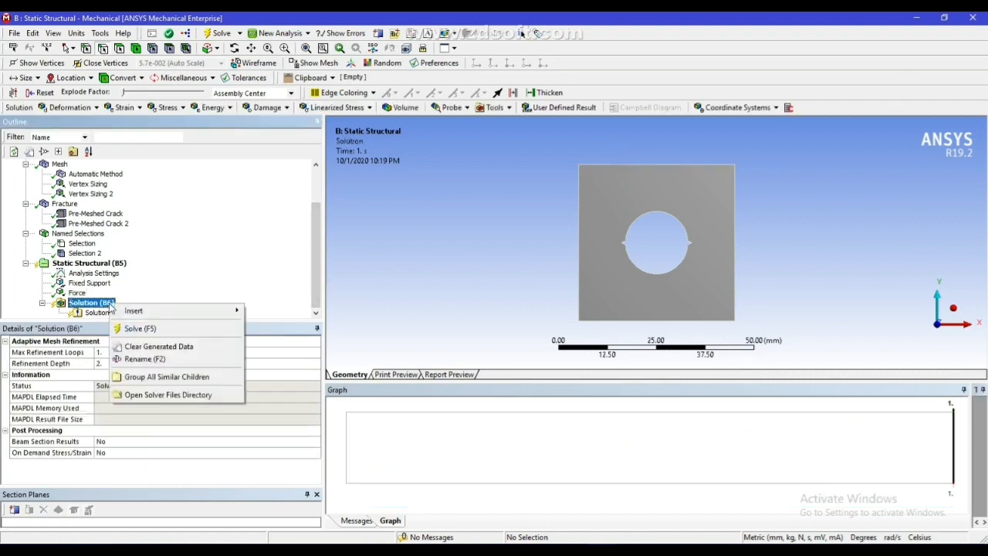
{"action": "mouse_move", "coordinate": [148, 317]}
{"action": "mouse_move", "coordinate": [277, 315]}
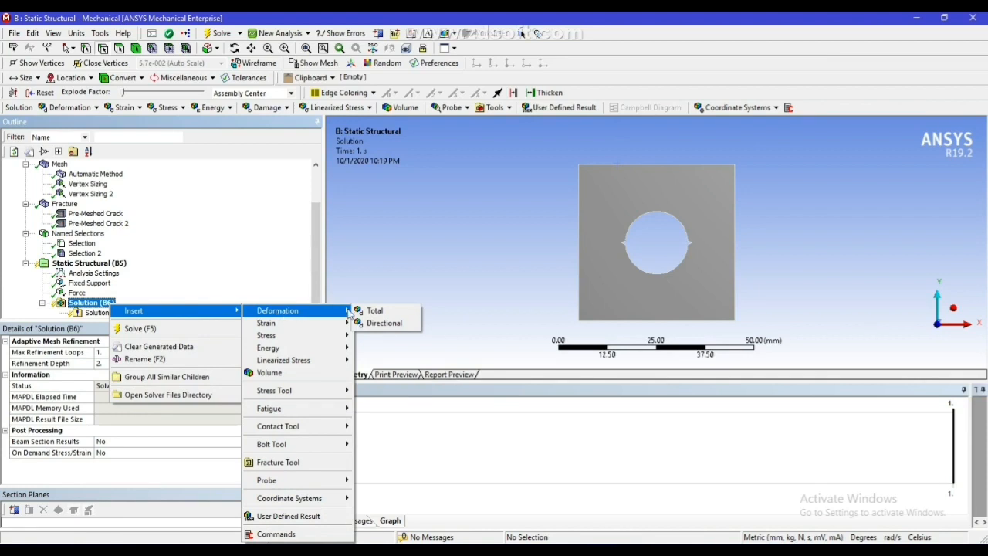
{"action": "left_click", "coordinate": [370, 311]}
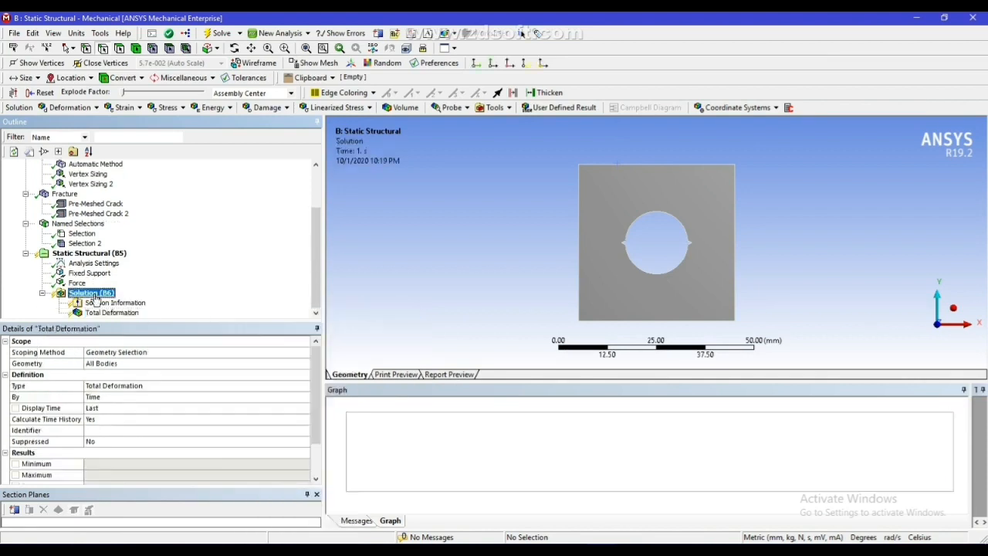
{"action": "right_click", "coordinate": [94, 299]}
{"action": "mouse_move", "coordinate": [197, 303]}
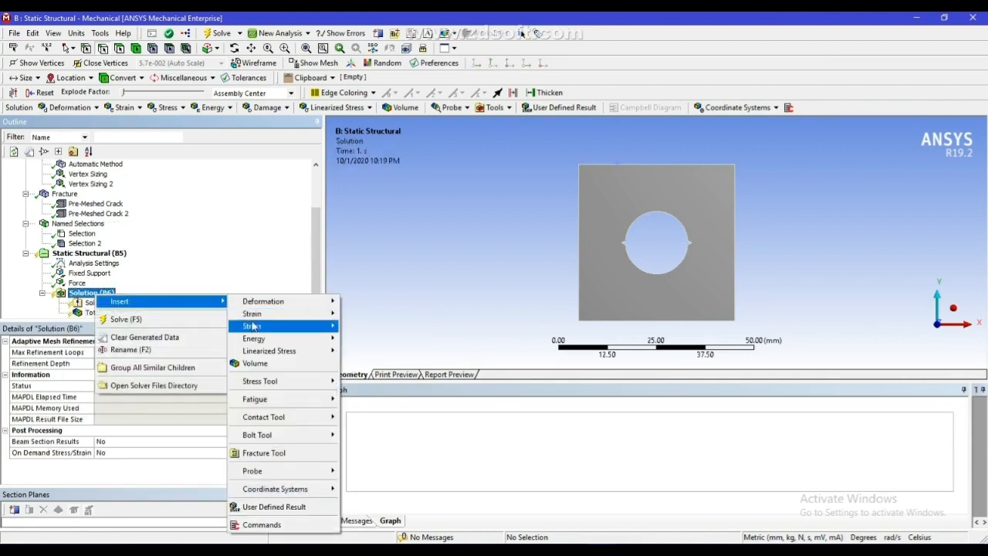
{"action": "mouse_move", "coordinate": [253, 325]}
{"action": "left_click", "coordinate": [392, 327]}
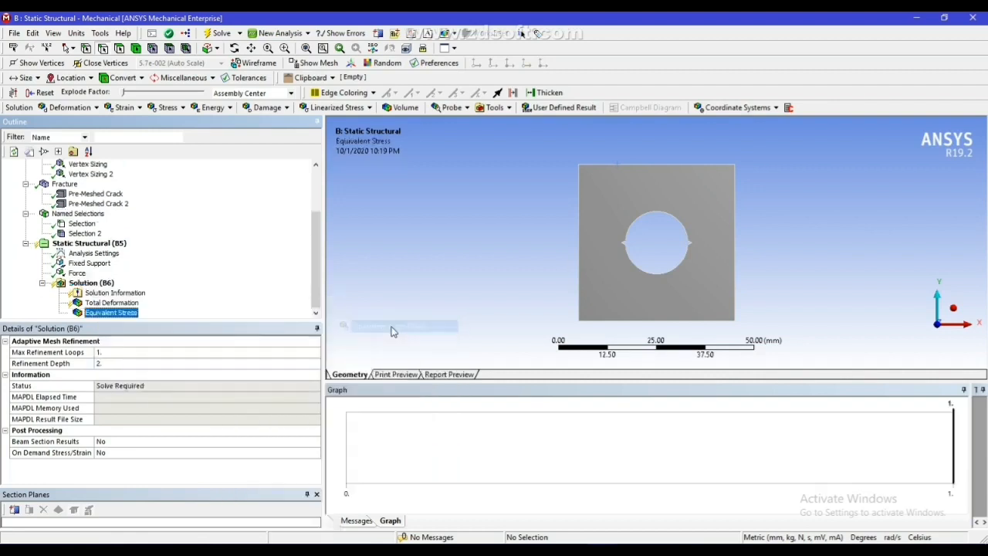
Add a Fracture Tool to the solution with Pre-Meshed Crack as its crack selection
{"action": "right_click", "coordinate": [106, 283]}
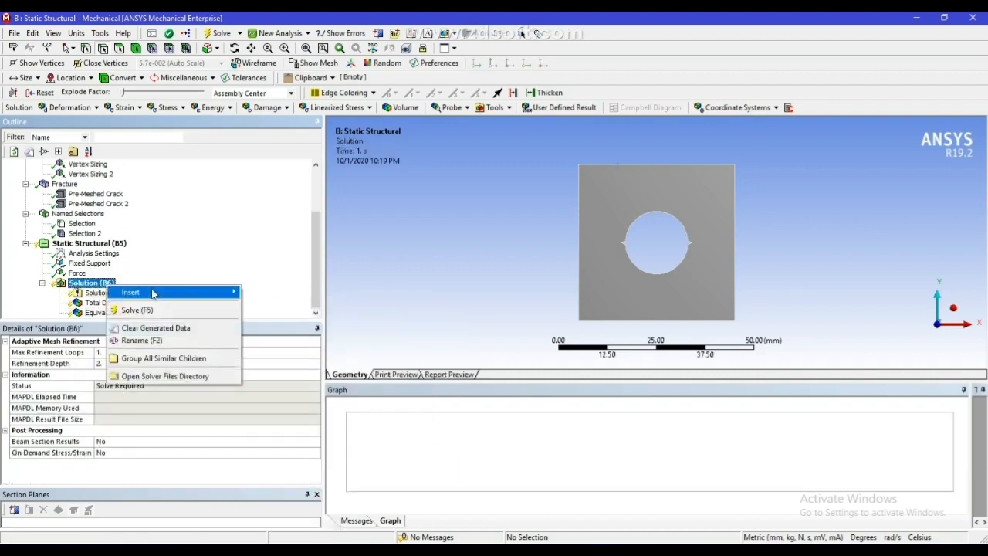
{"action": "mouse_move", "coordinate": [199, 298]}
{"action": "left_click", "coordinate": [272, 445]}
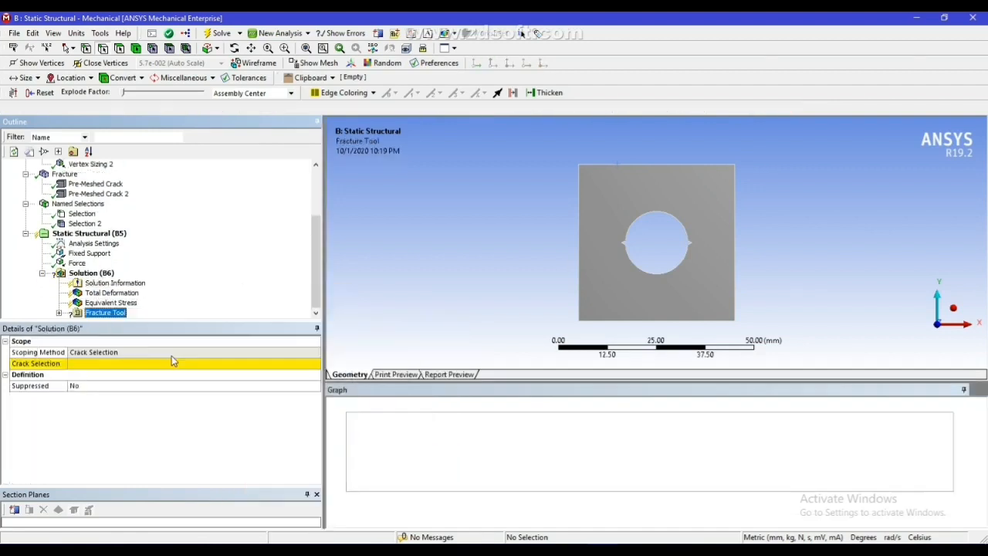
{"action": "left_click", "coordinate": [129, 364]}
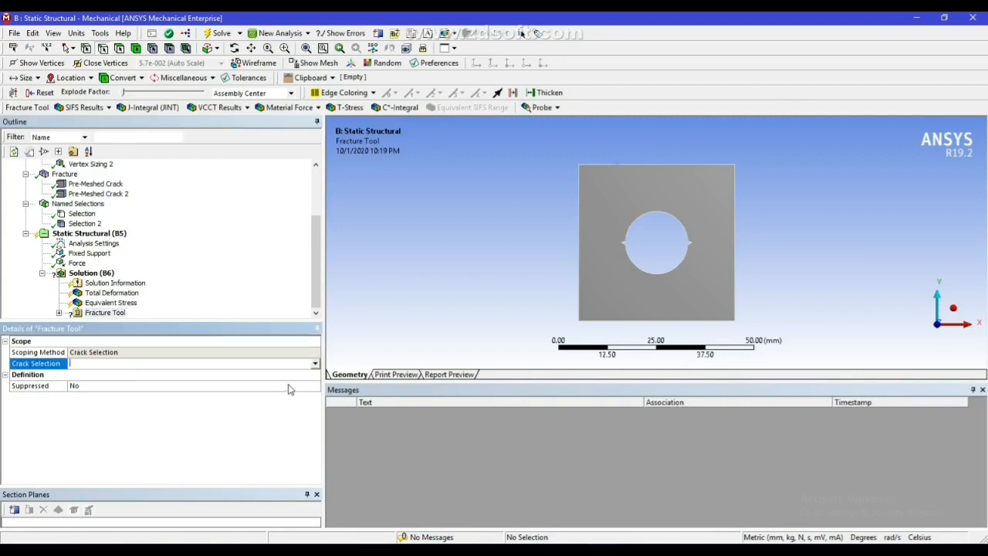
{"action": "left_click", "coordinate": [315, 364]}
{"action": "left_click", "coordinate": [162, 382]}
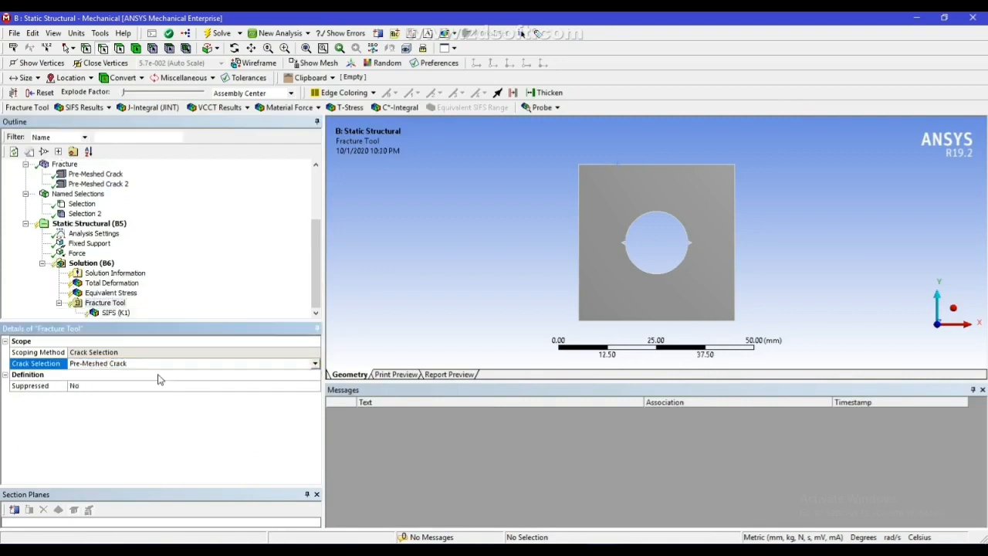
Add a second Fracture Tool to the solution and set its crack selection to Pre-Meshed Crack 2
{"action": "right_click", "coordinate": [108, 303]}
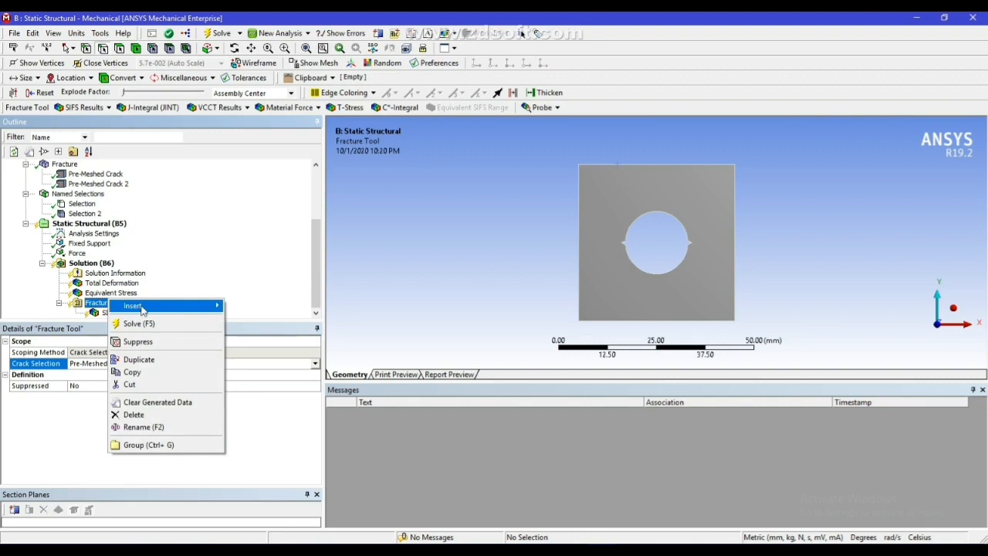
{"action": "left_click", "coordinate": [91, 264]}
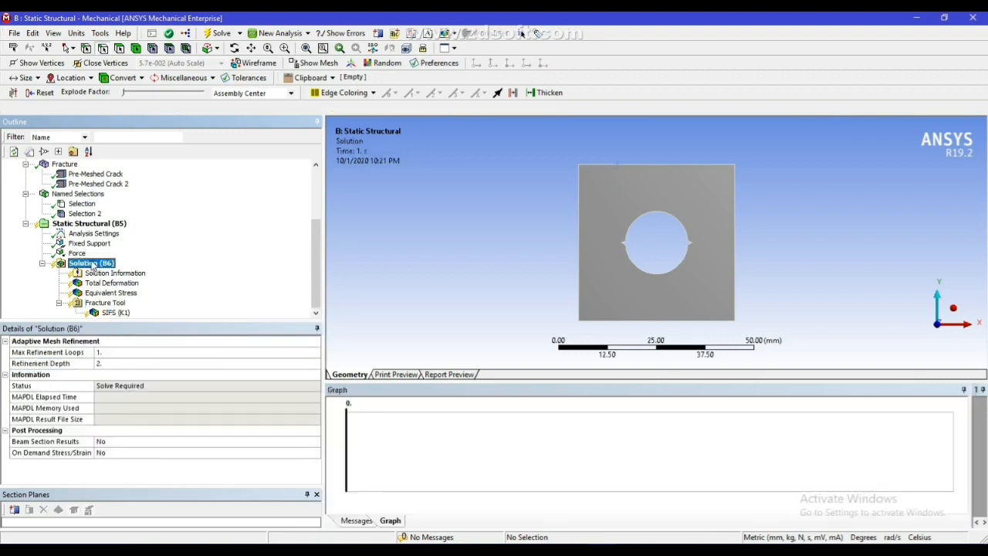
{"action": "right_click", "coordinate": [92, 264]}
{"action": "mouse_move", "coordinate": [170, 268]}
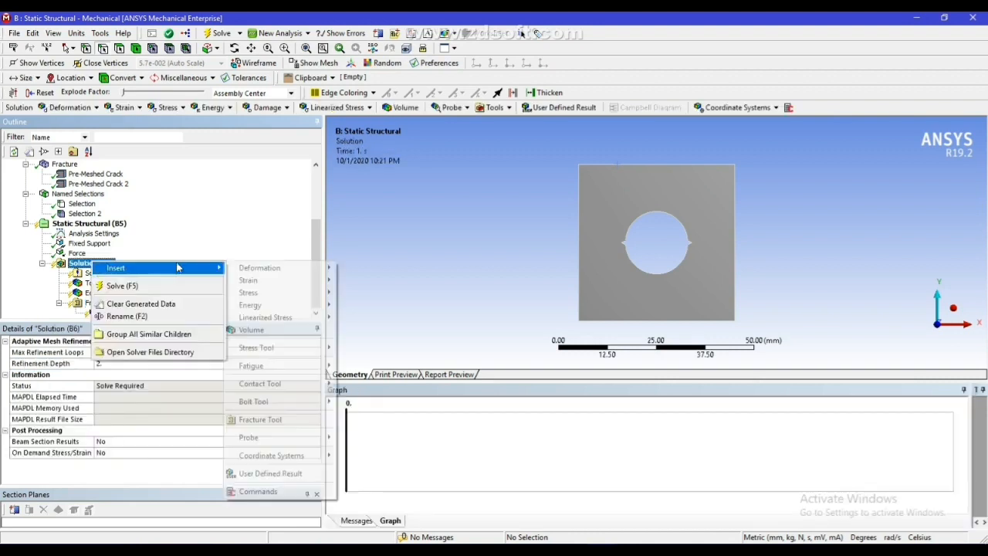
{"action": "left_click", "coordinate": [260, 419]}
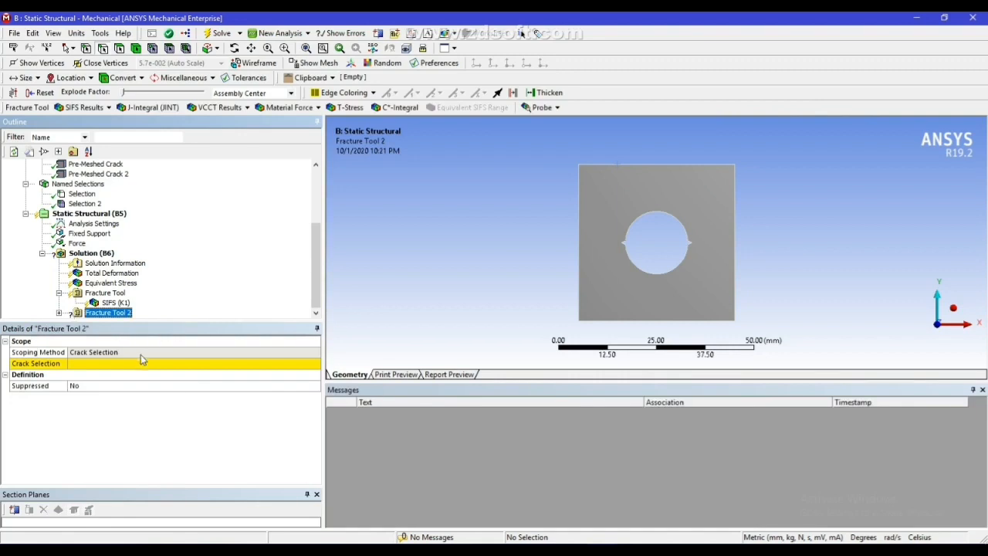
{"action": "left_click", "coordinate": [152, 376]}
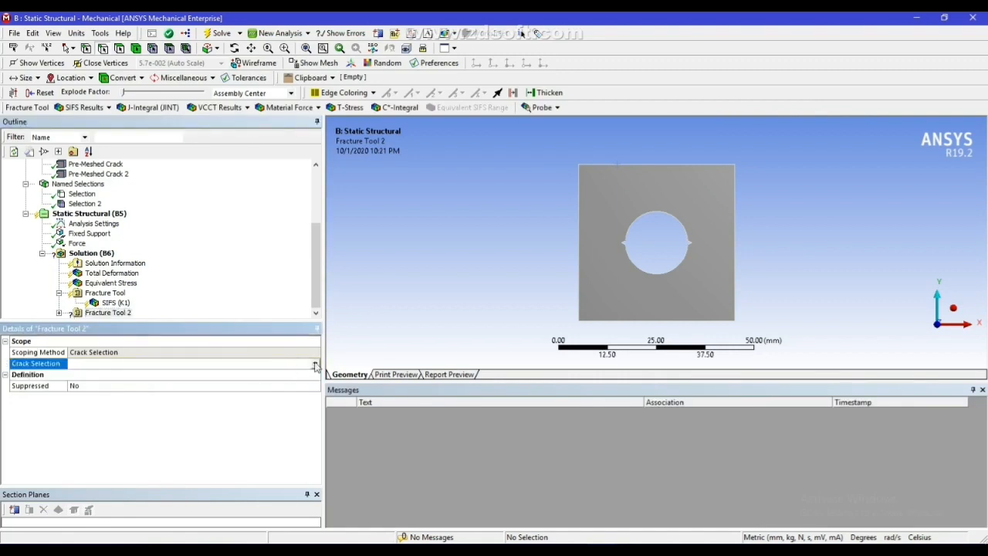
{"action": "left_click", "coordinate": [315, 366]}
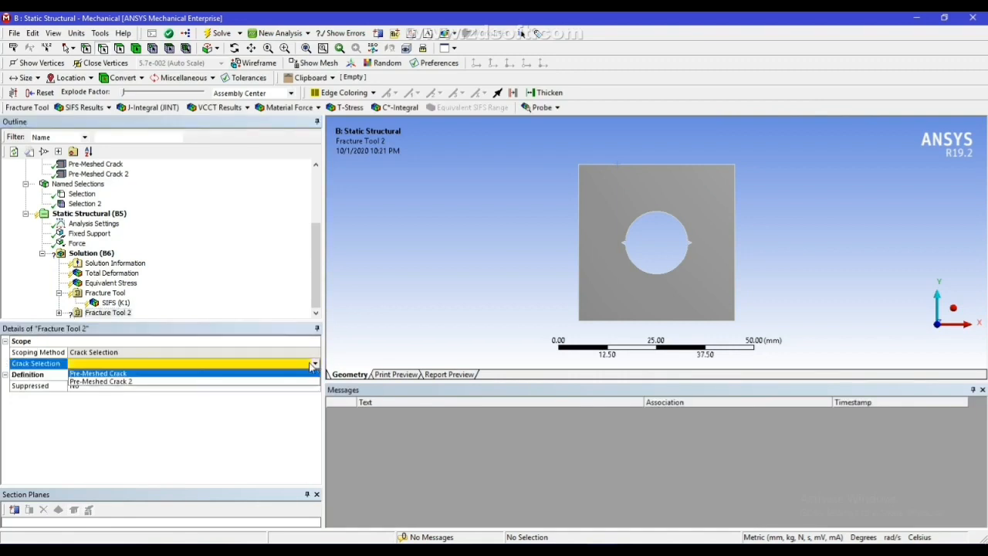
{"action": "left_click", "coordinate": [186, 382]}
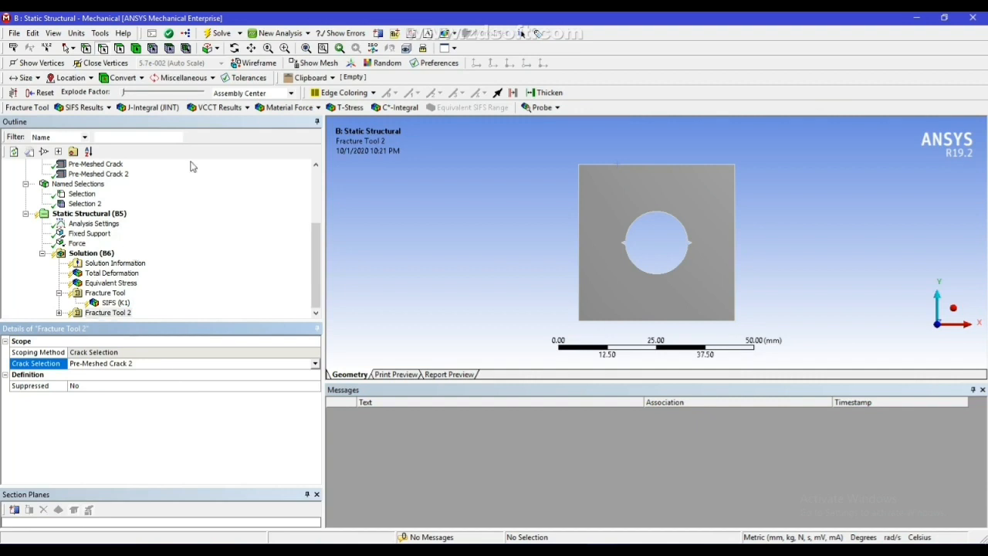
Solve the static structural analysis and animate the total deformation result
{"action": "left_click", "coordinate": [219, 33]}
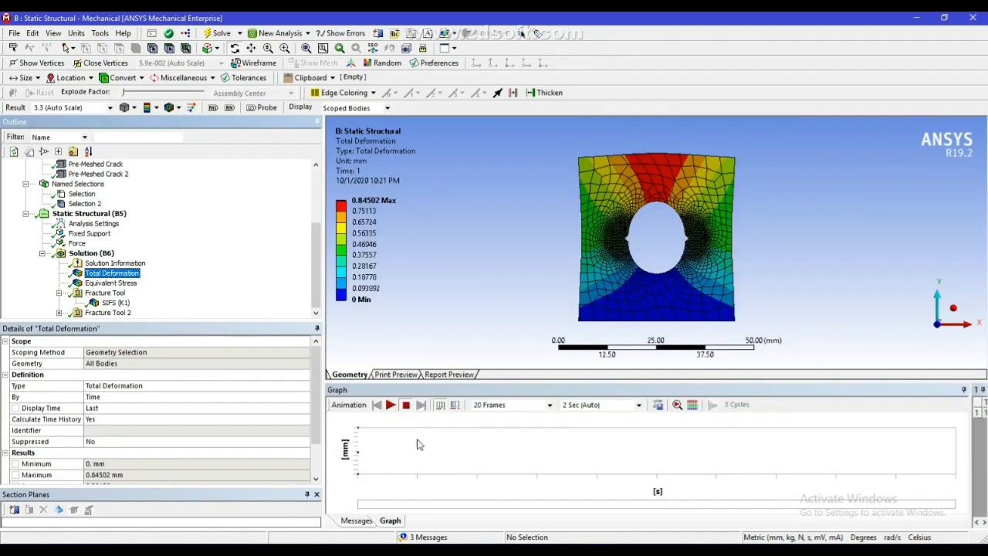
{"action": "left_click", "coordinate": [391, 406]}
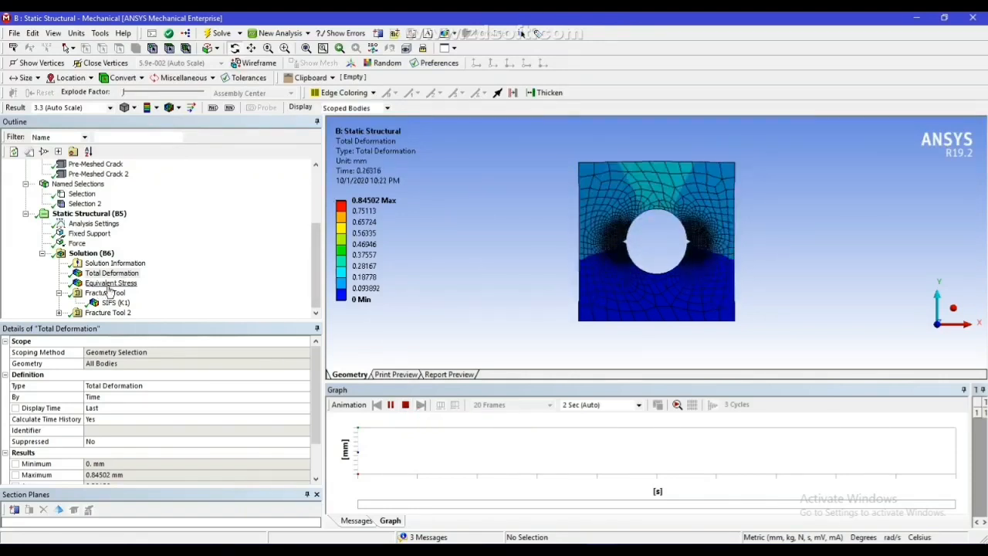
Animate the equivalent stress result and examine the stress concentration around the notch tips up close
{"action": "left_click", "coordinate": [110, 283]}
{"action": "left_click", "coordinate": [390, 405]}
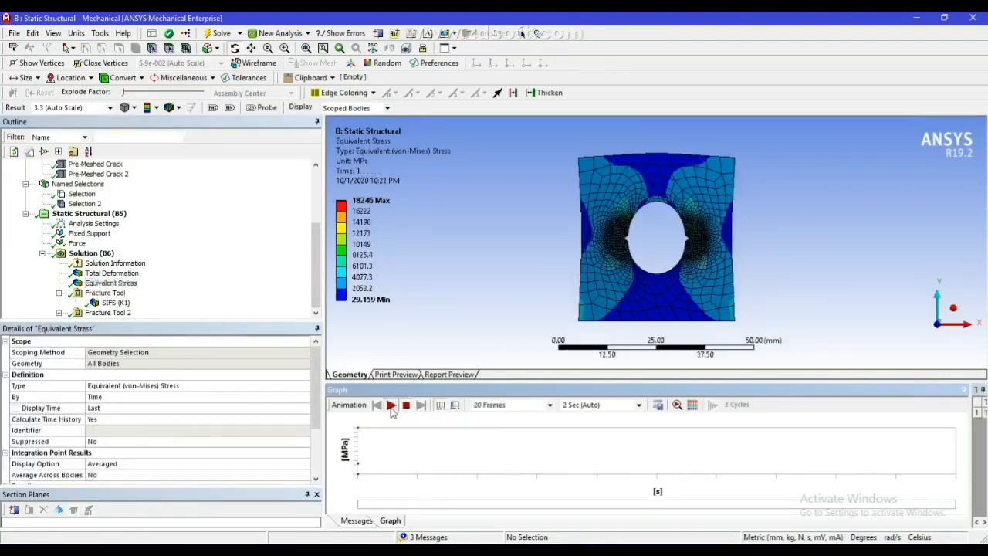
{"action": "scroll", "coordinate": [649, 270], "scroll_direction": "up", "scroll_amount": 5}
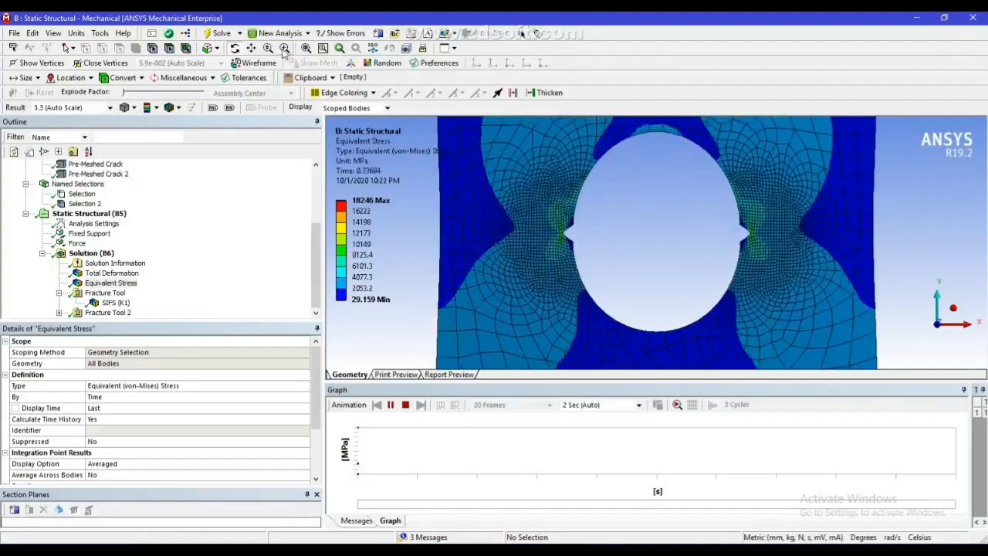
{"action": "left_click_drag", "start_coordinate": [512, 197], "coordinate": [617, 276]}
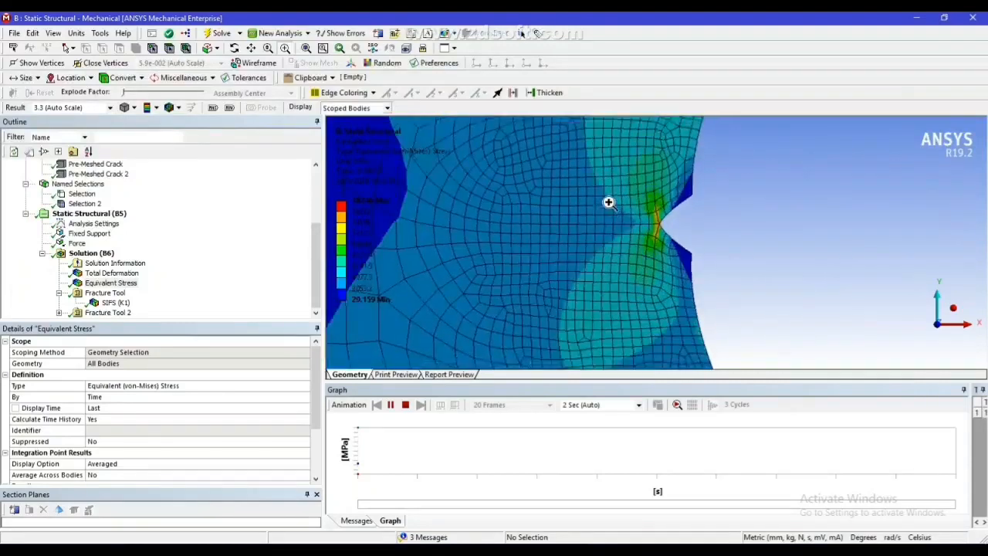
{"action": "left_click_drag", "start_coordinate": [609, 195], "coordinate": [681, 328]}
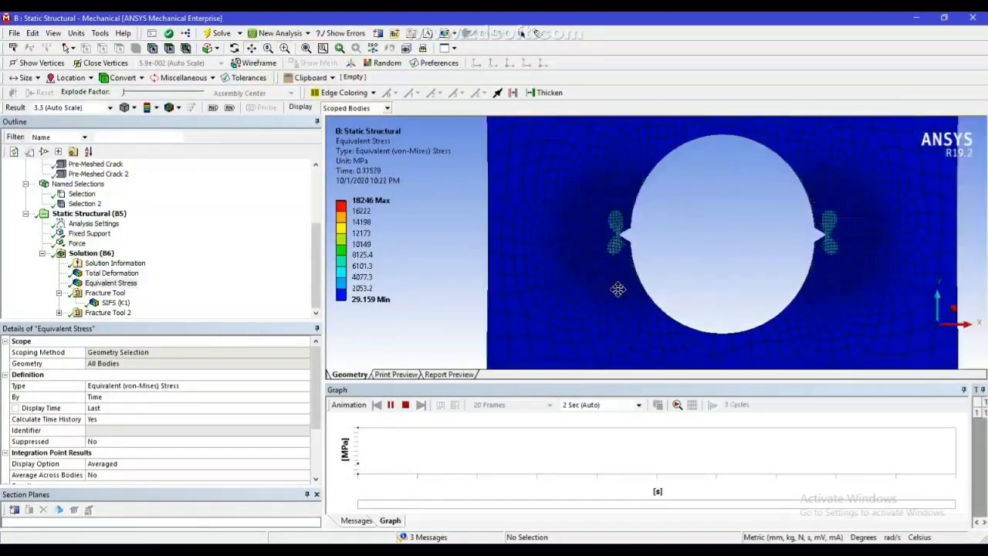
Compare the SIFS (K1) stress intensity results of the two fracture tools
{"action": "left_click", "coordinate": [102, 303]}
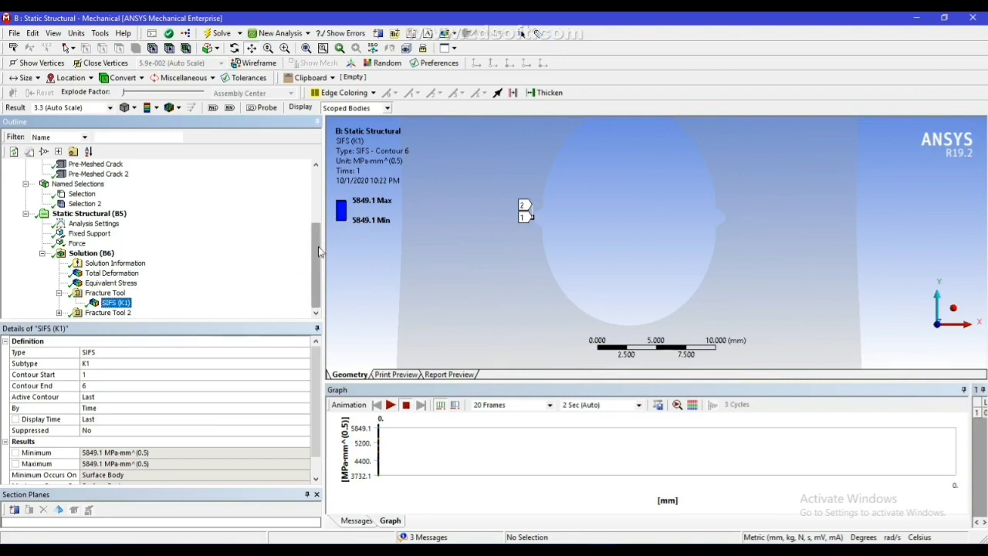
{"action": "left_click", "coordinate": [58, 313]}
{"action": "left_click", "coordinate": [116, 313]}
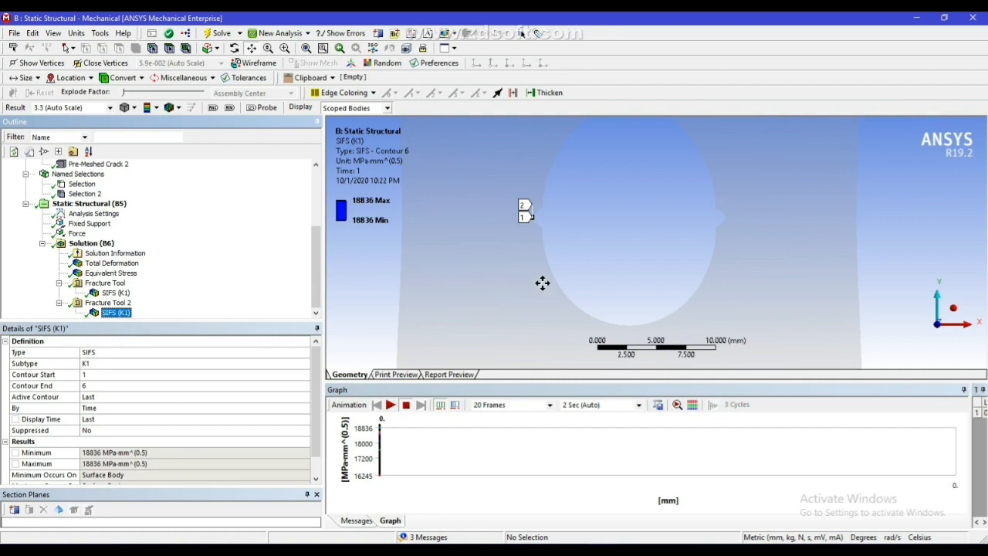
{"action": "left_click", "coordinate": [749, 222]}
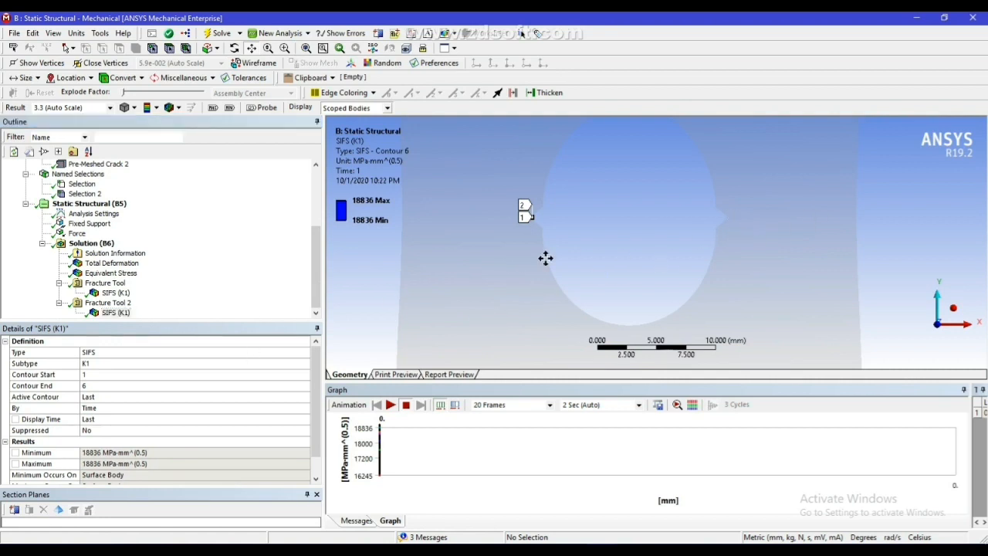
{"action": "left_click", "coordinate": [116, 313]}
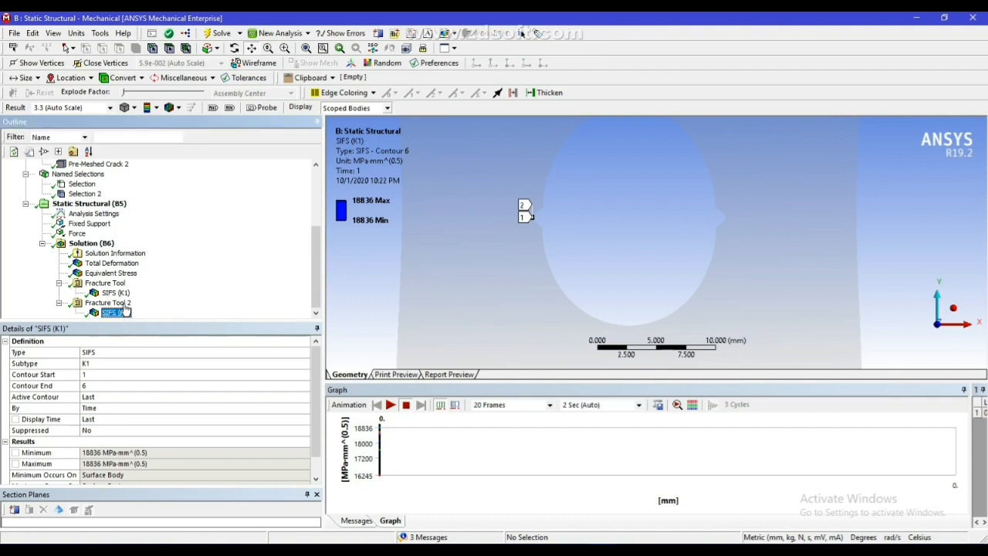
{"action": "left_click", "coordinate": [118, 294]}
{"action": "left_click", "coordinate": [121, 314]}
{"action": "mouse_move", "coordinate": [319, 264]}
{"action": "left_mouse_down"}
{"action": "mouse_move", "coordinate": [320, 195]}
{"action": "mouse_move", "coordinate": [313, 275]}
{"action": "left_mouse_up"}
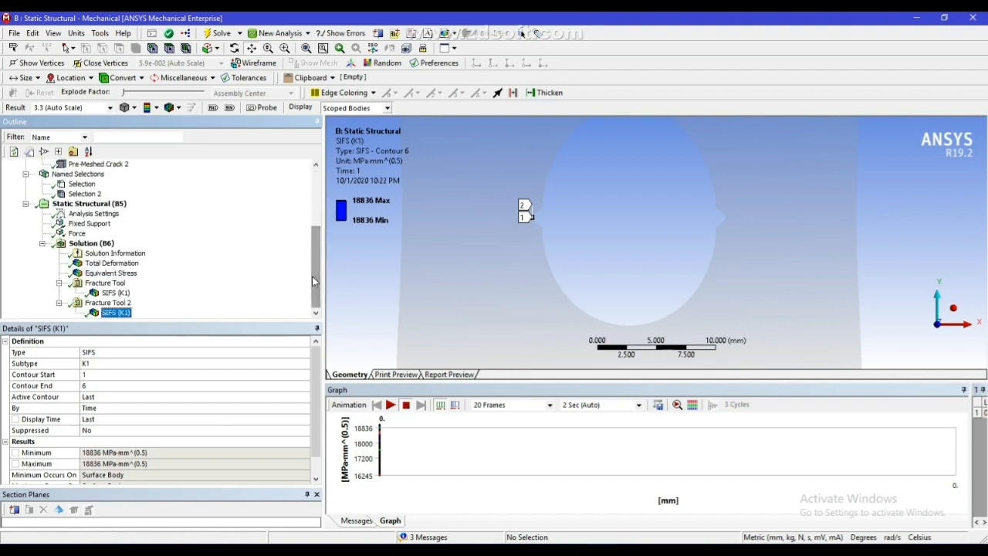